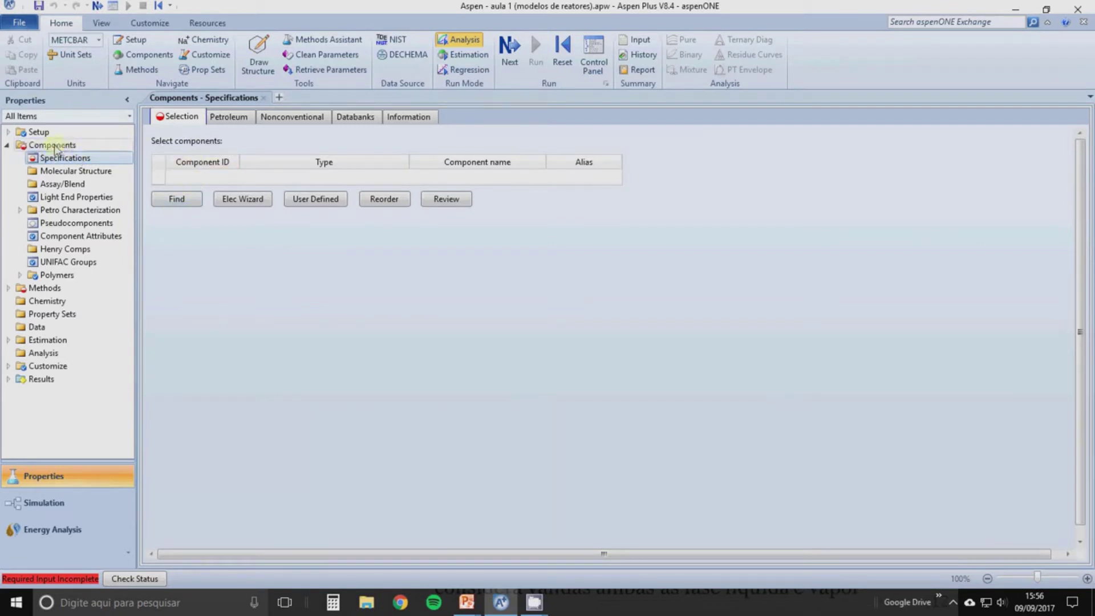
# Search the compound databank for "ethanol" and add ETHANOL to the component list.
pyautogui.click(176, 199)
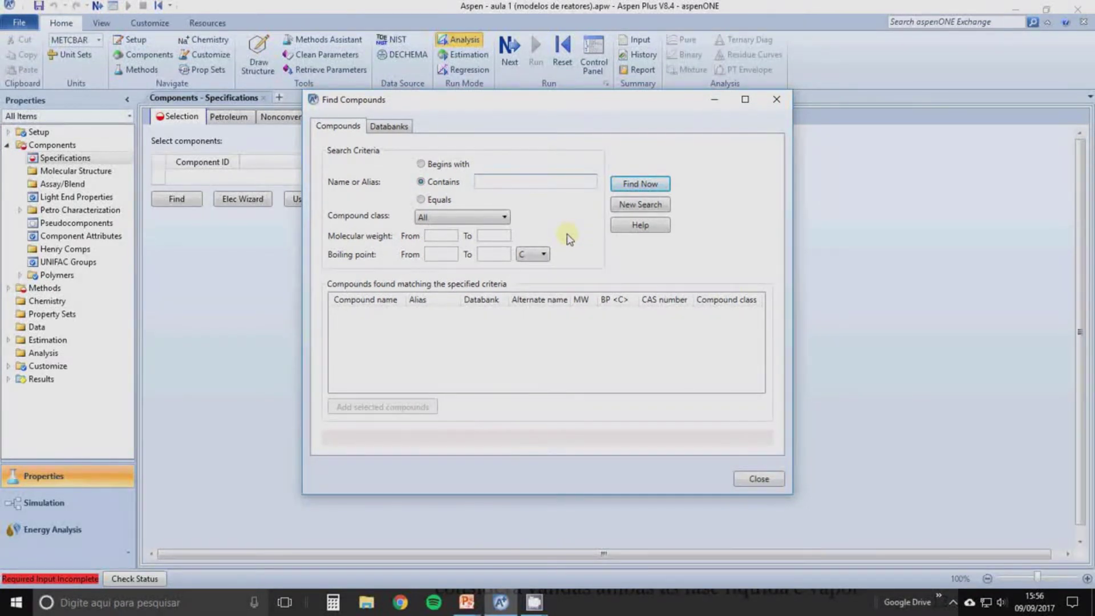
pyautogui.write('ethanol')
pyautogui.press('Return')
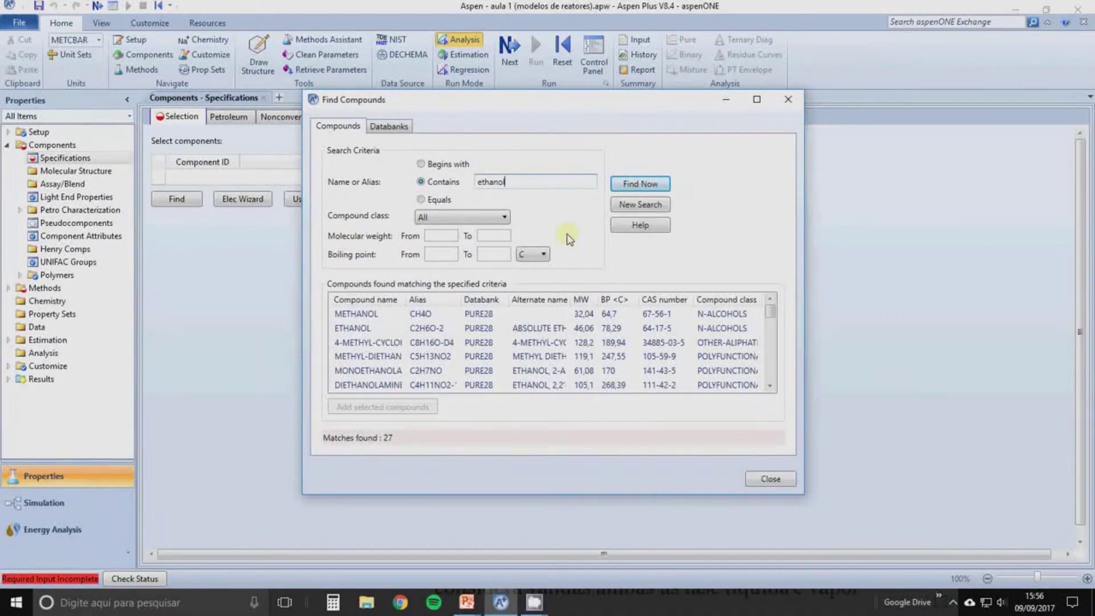
pyautogui.doubleClick(365, 330)
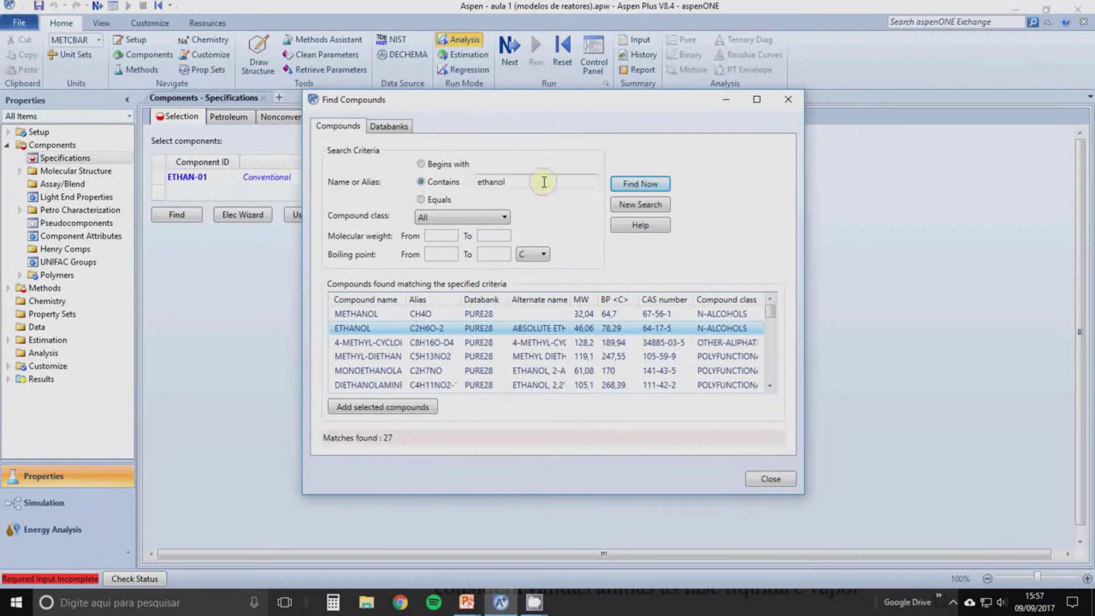
# Search the compounds for "acetic-acid" and add ACETIC-ACID to the component list without replacing ethanol.
pyautogui.moveTo(542, 182); pyautogui.dragTo(447, 183)
pyautogui.press('BackSpace')
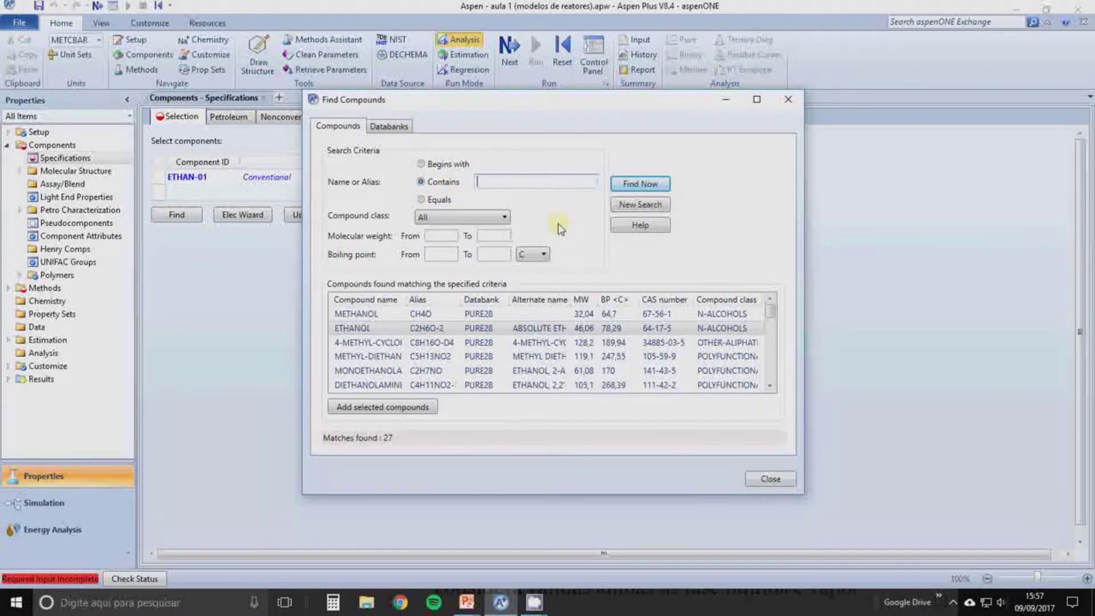
pyautogui.click(641, 205)
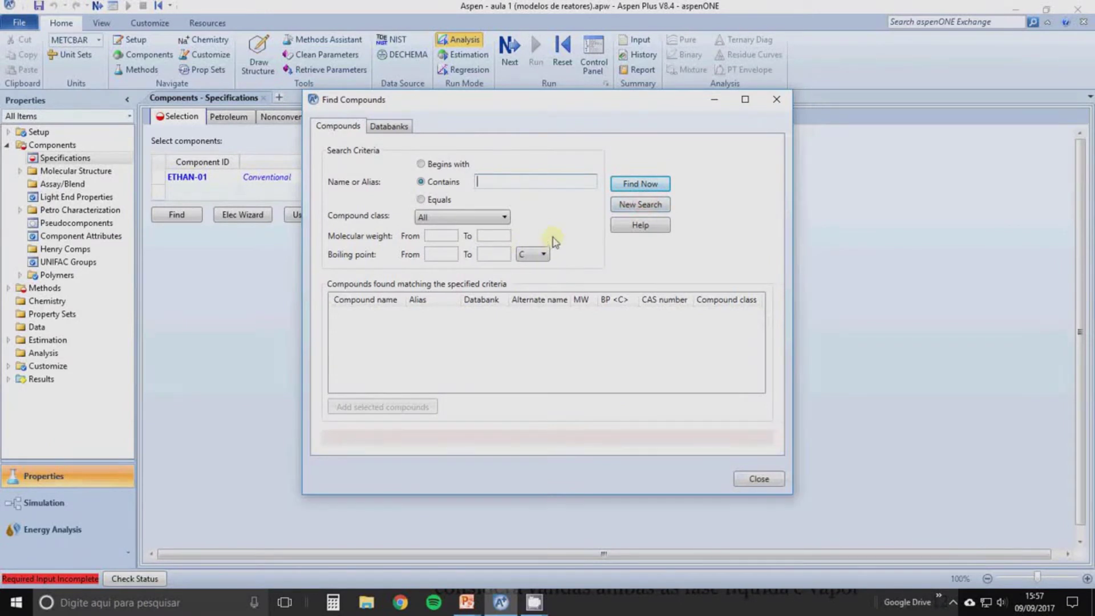
pyautogui.write('acetic-acid')
pyautogui.press('Return')
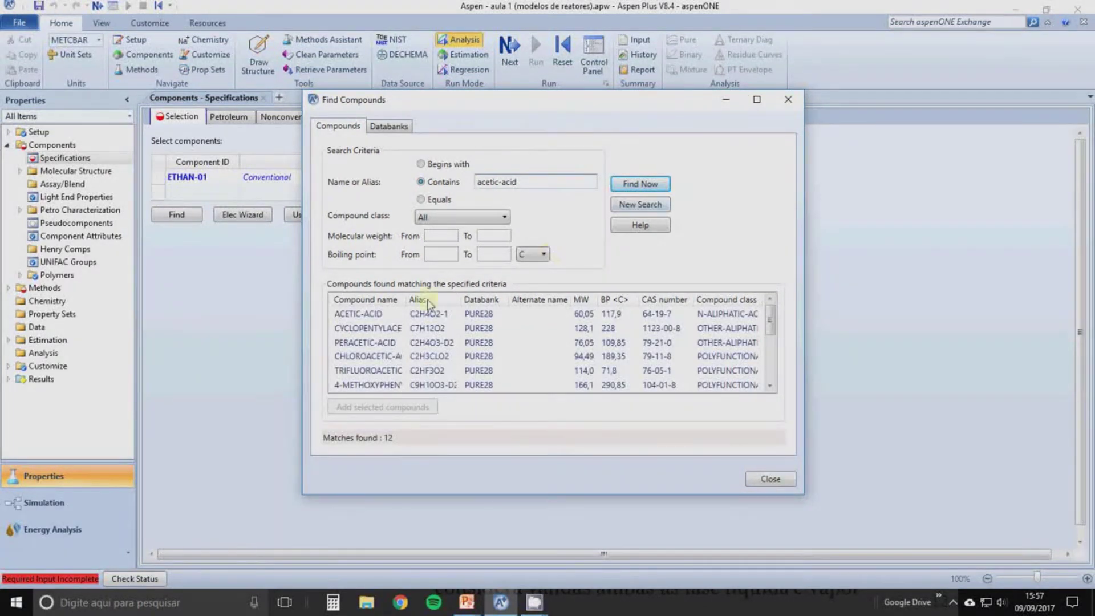
pyautogui.click(372, 318)
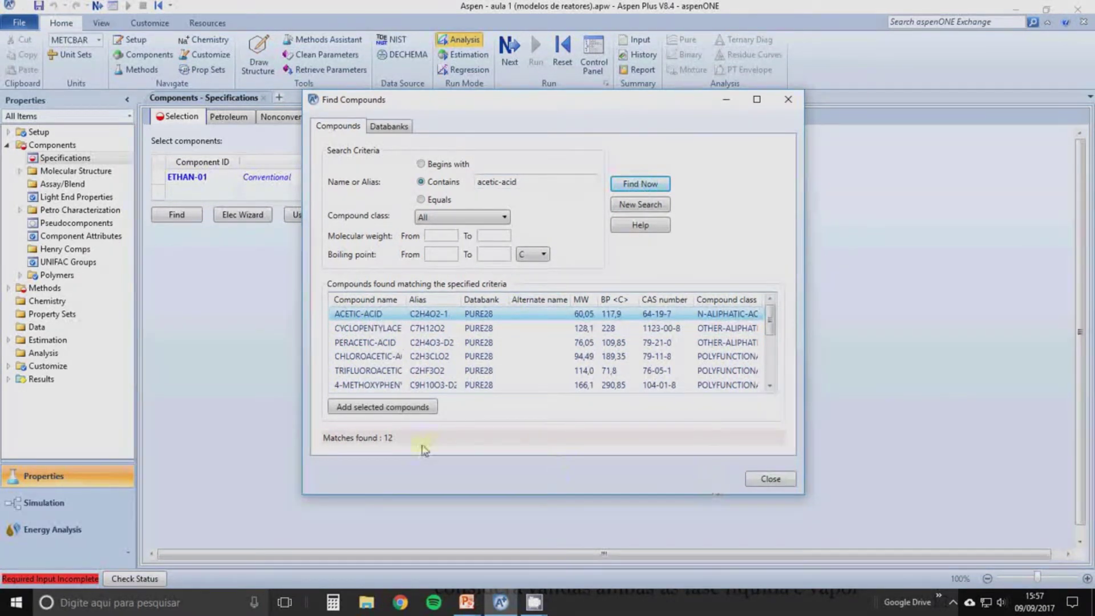
pyautogui.click(394, 408)
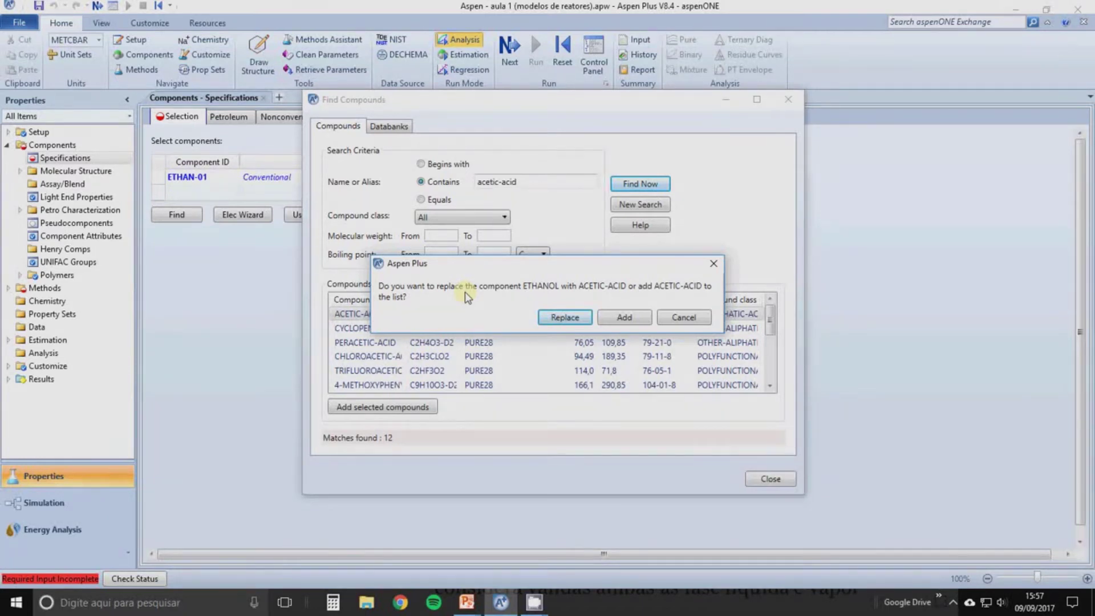
pyautogui.click(624, 317)
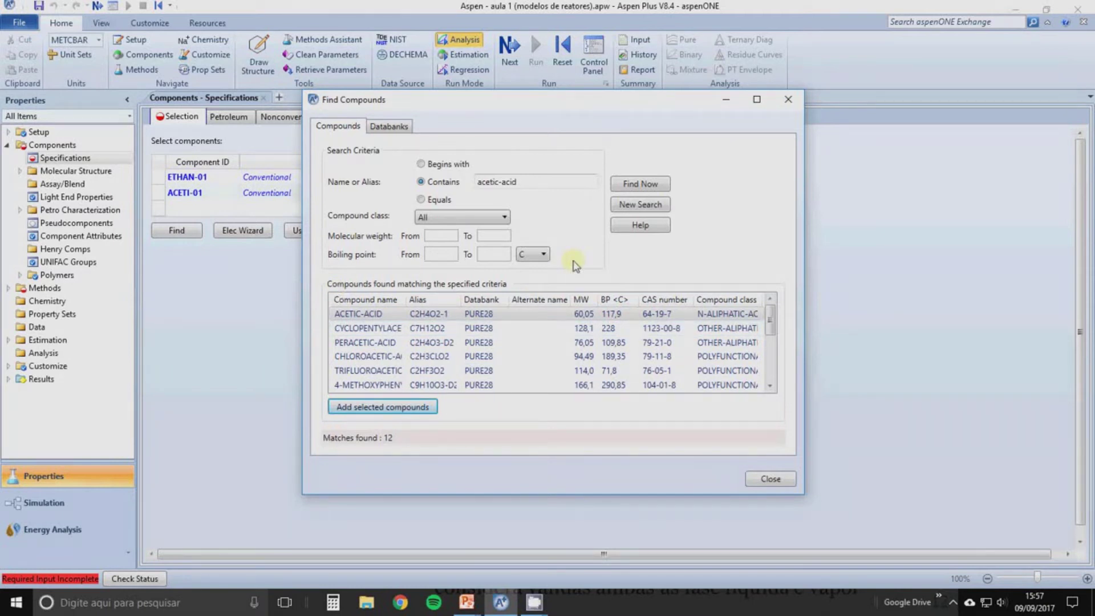
# Search for "ethyl-acetate", add ETHYL-ACETATE as an additional component with the form parameters updated, and close the compound search.
pyautogui.click(642, 203)
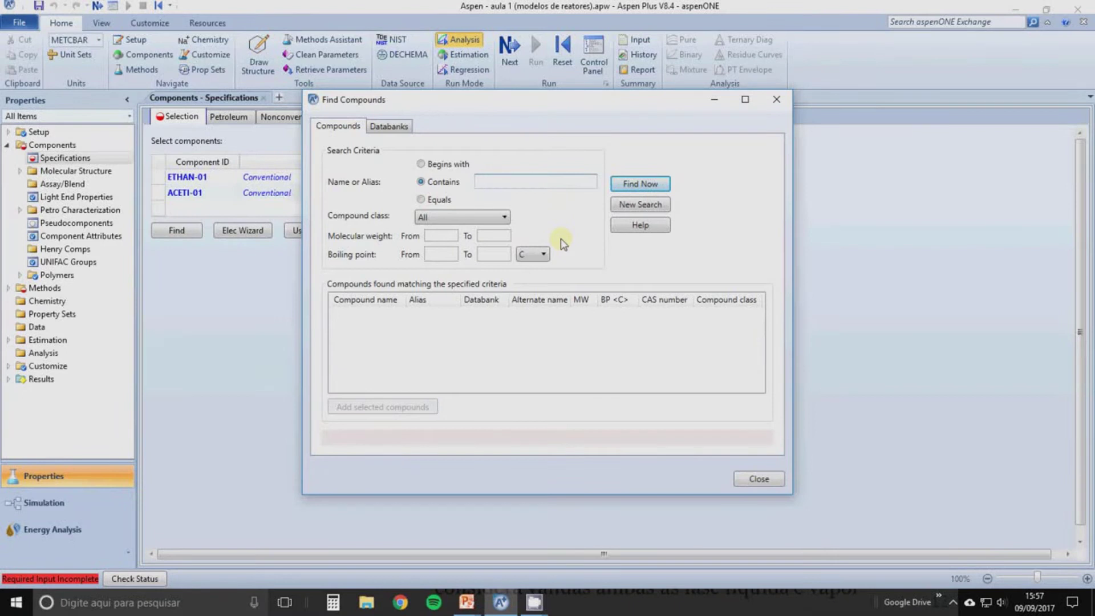
pyautogui.write('ethyl-acetata')
pyautogui.press('Return')
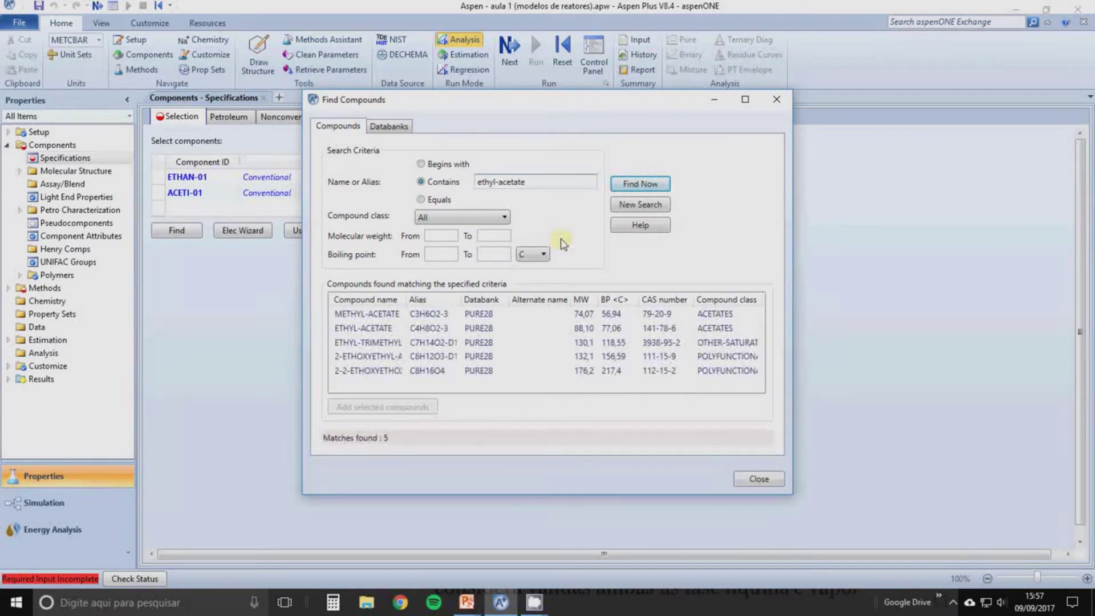
pyautogui.click(385, 330)
pyautogui.click(409, 409)
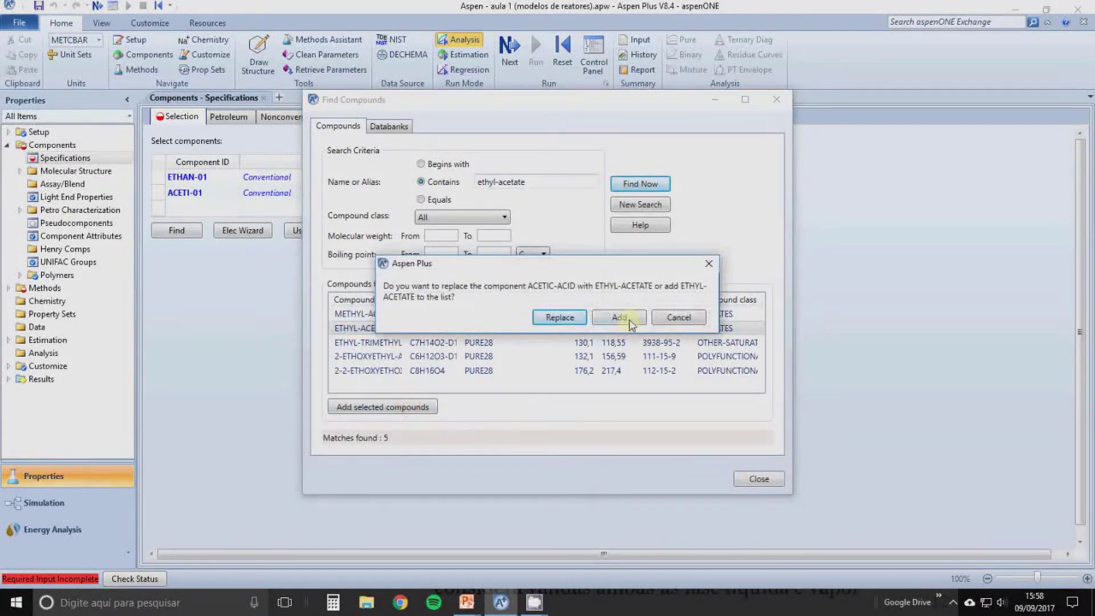
pyautogui.click(629, 320)
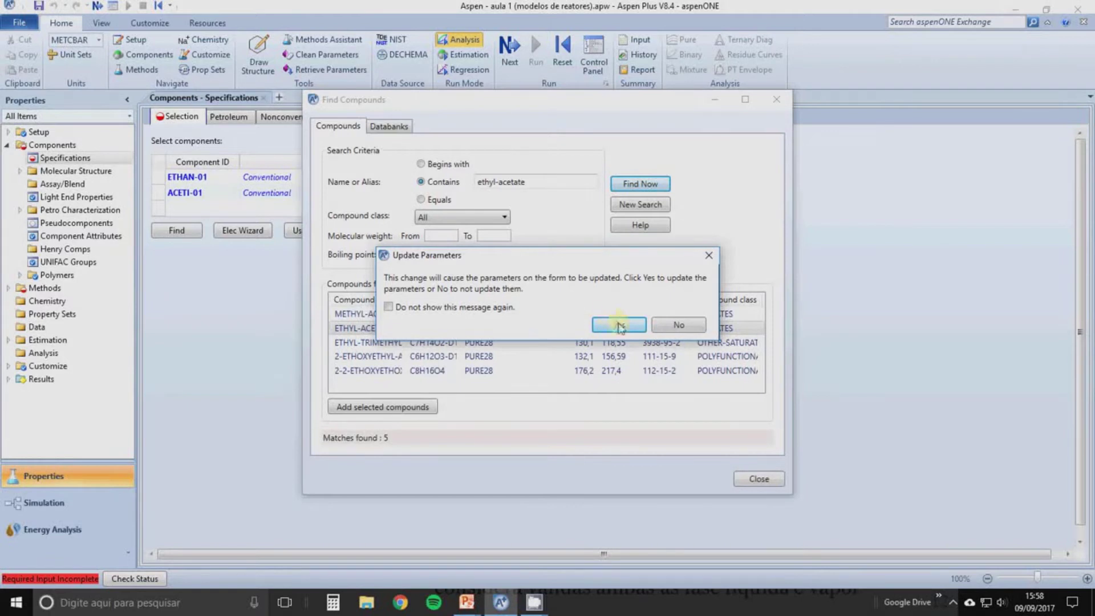
pyautogui.click(619, 324)
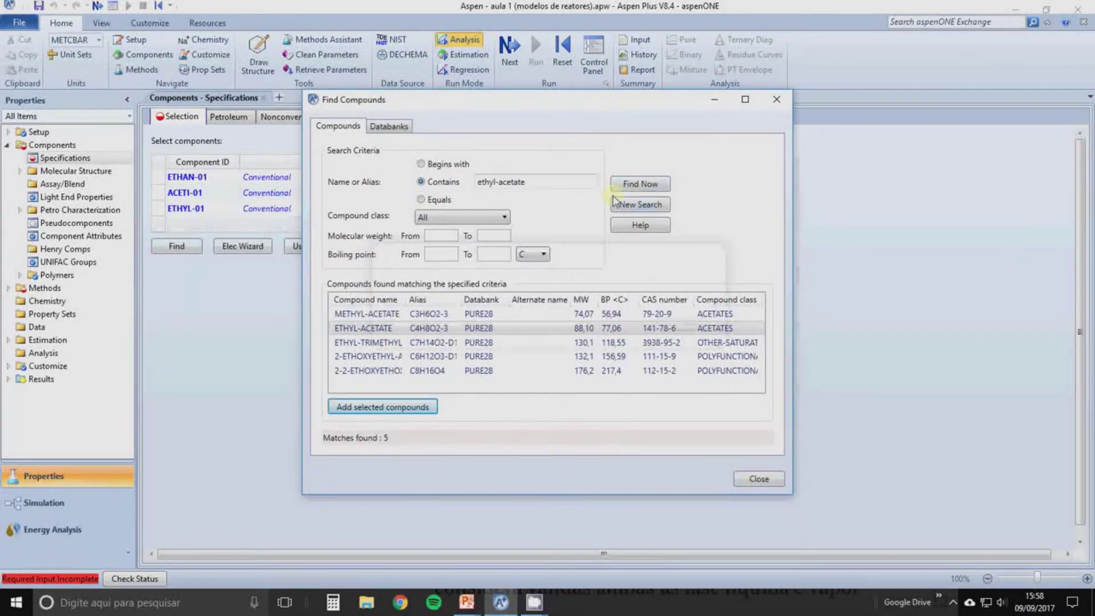
pyautogui.click(641, 204)
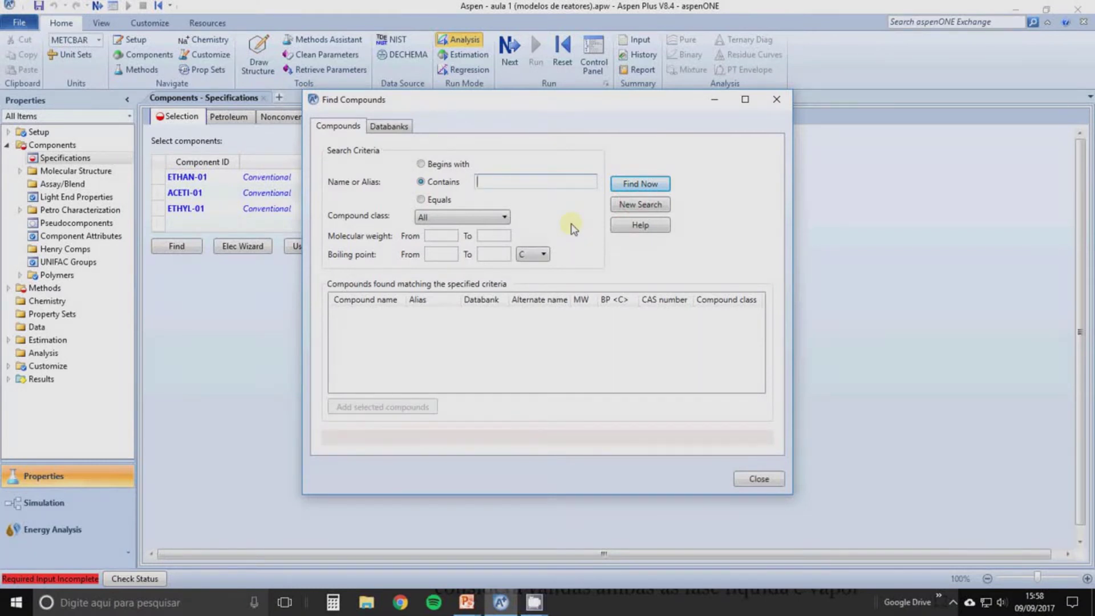
pyautogui.click(761, 478)
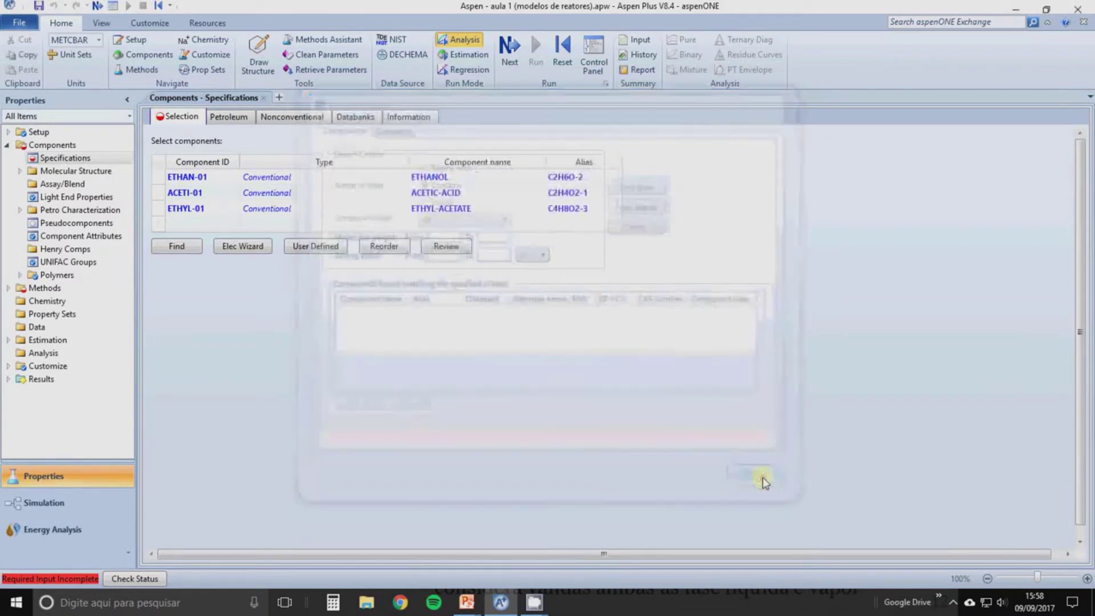
# Add WATER as a component in the empty row of the component table.
pyautogui.click(189, 224)
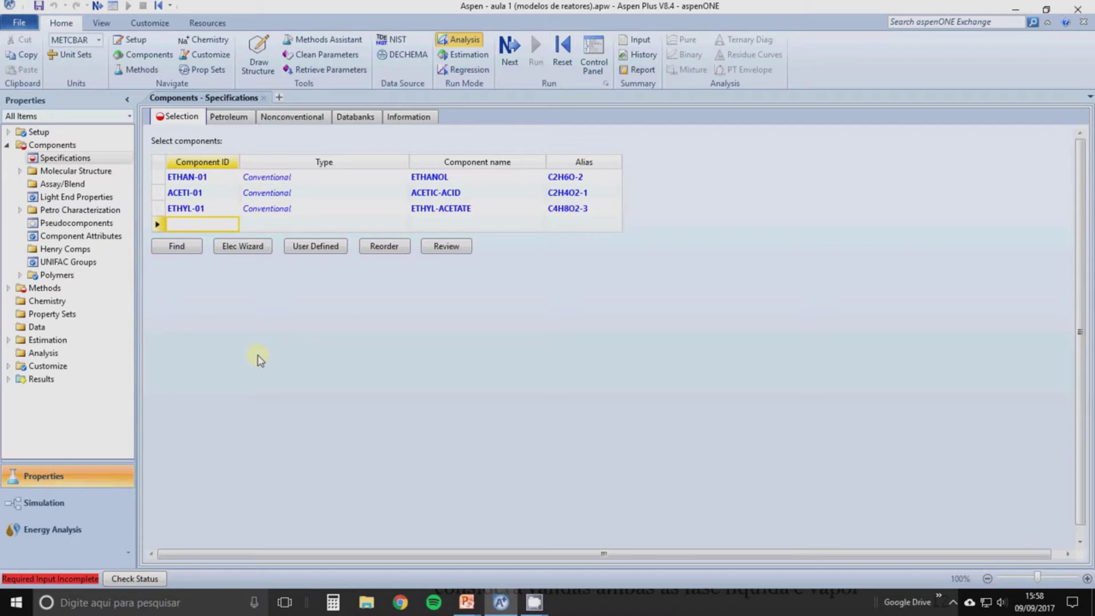
pyautogui.write('WATER')
pyautogui.press('Return')
pyautogui.click(636, 325)
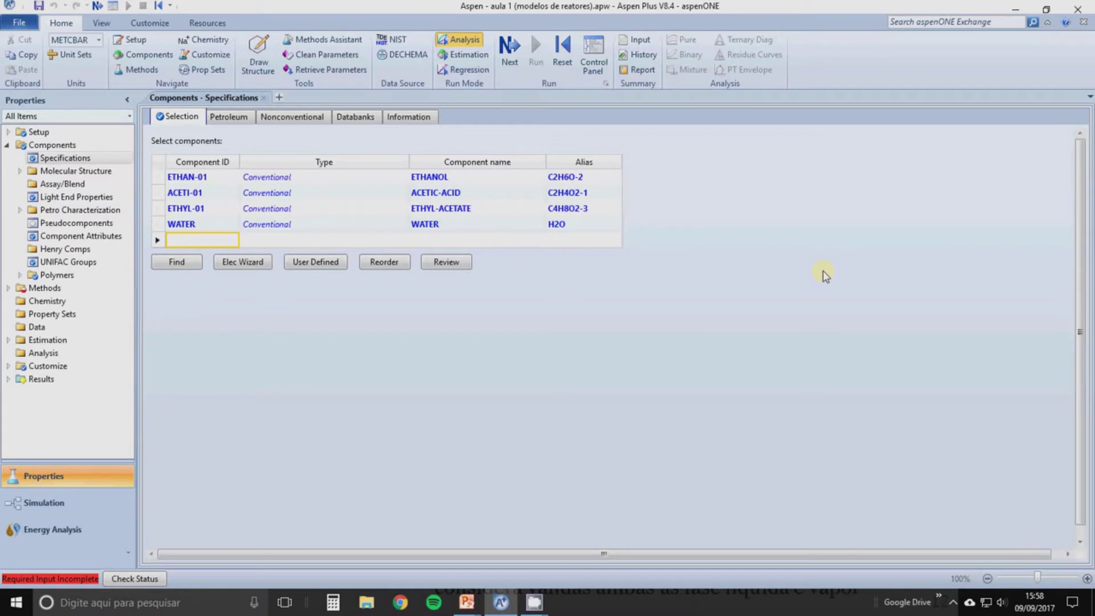
# Go on to the global property method specifications and choose NRTL-RK as the property method.
pyautogui.click(520, 69)
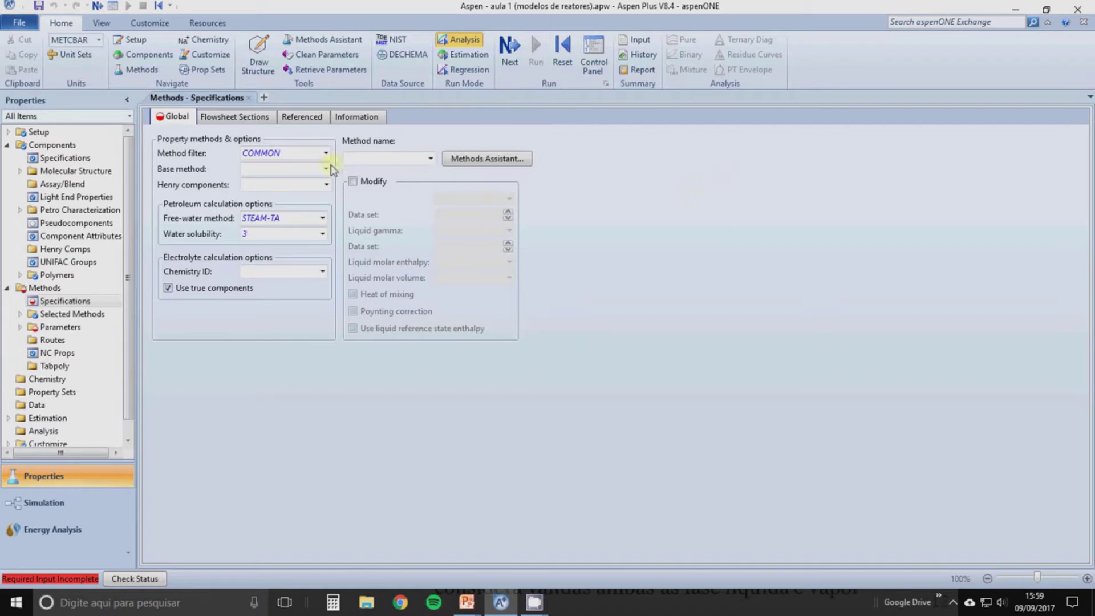
pyautogui.click(327, 170)
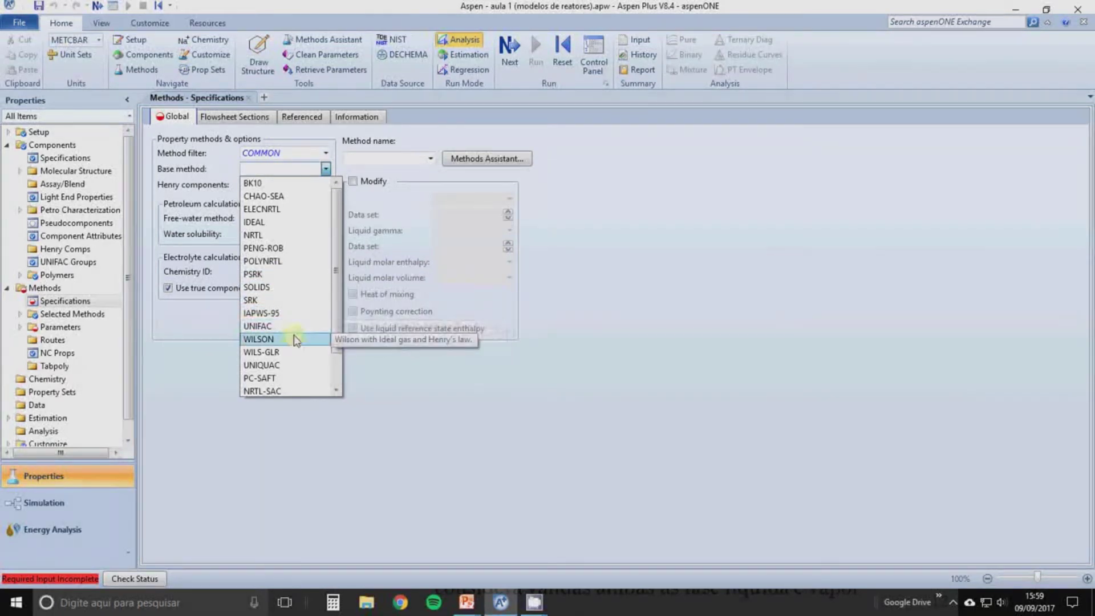
pyautogui.click(302, 236)
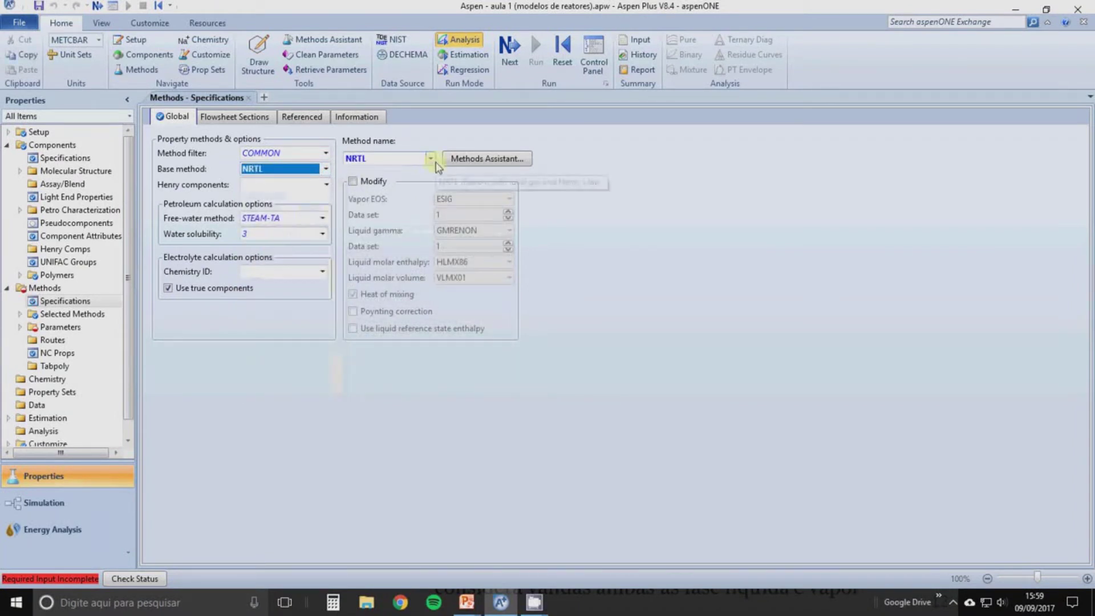
pyautogui.click(432, 158)
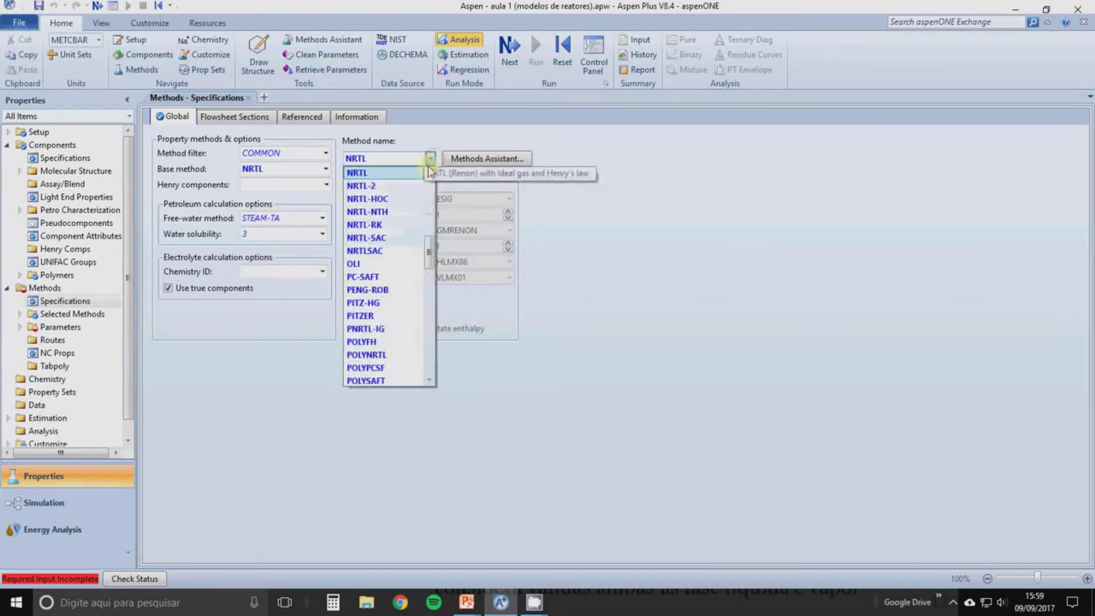
pyautogui.click(392, 225)
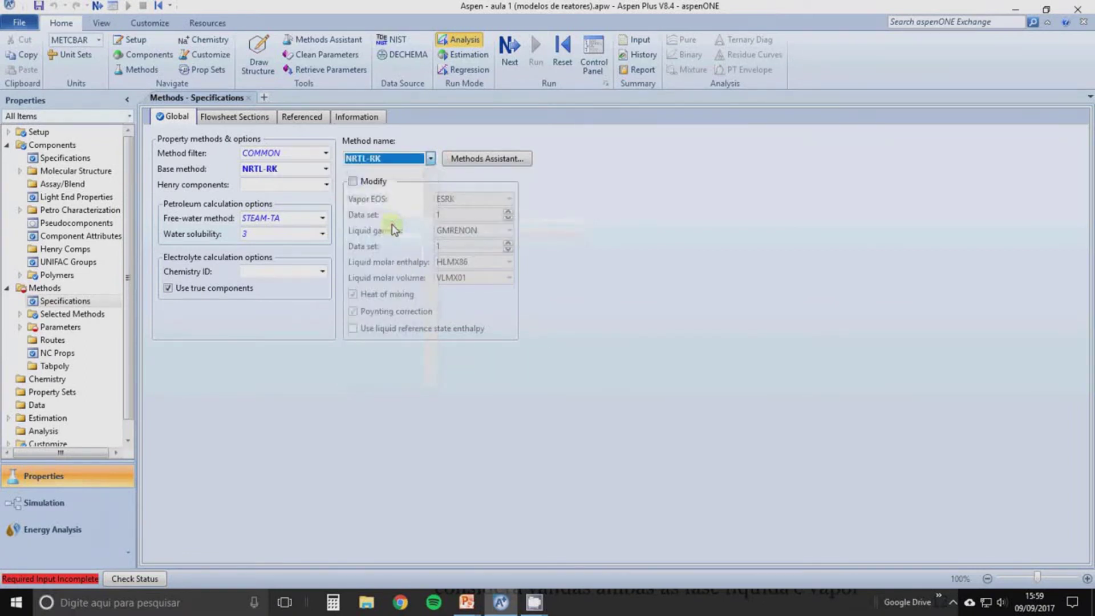
pyautogui.click(684, 292)
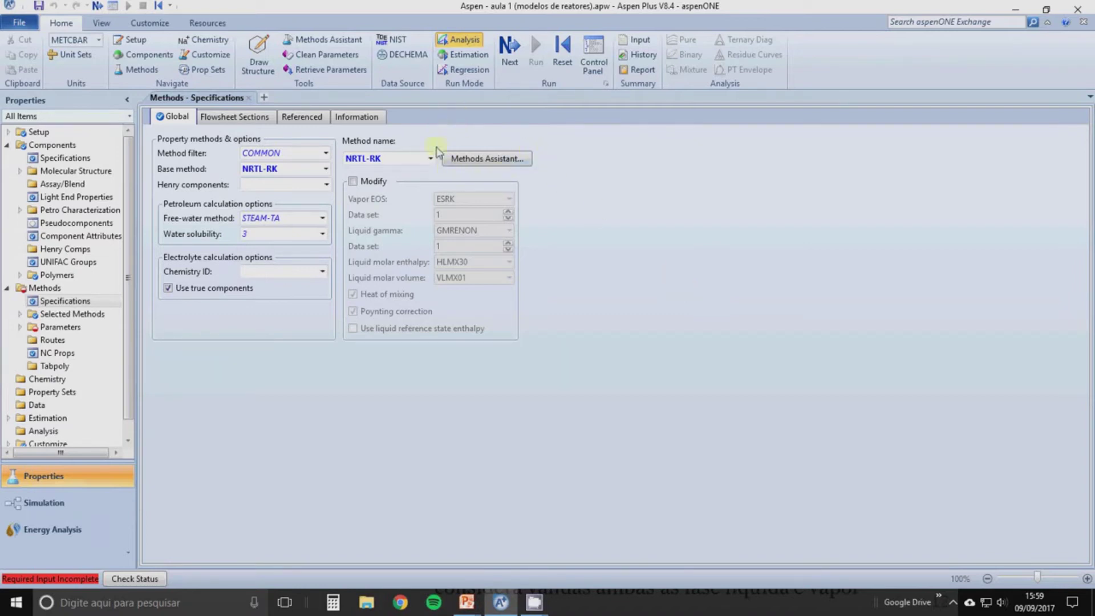
# Consult the property method assistant for suitable methods for a chemical system that is not above 10 bar.
pyautogui.click(492, 160)
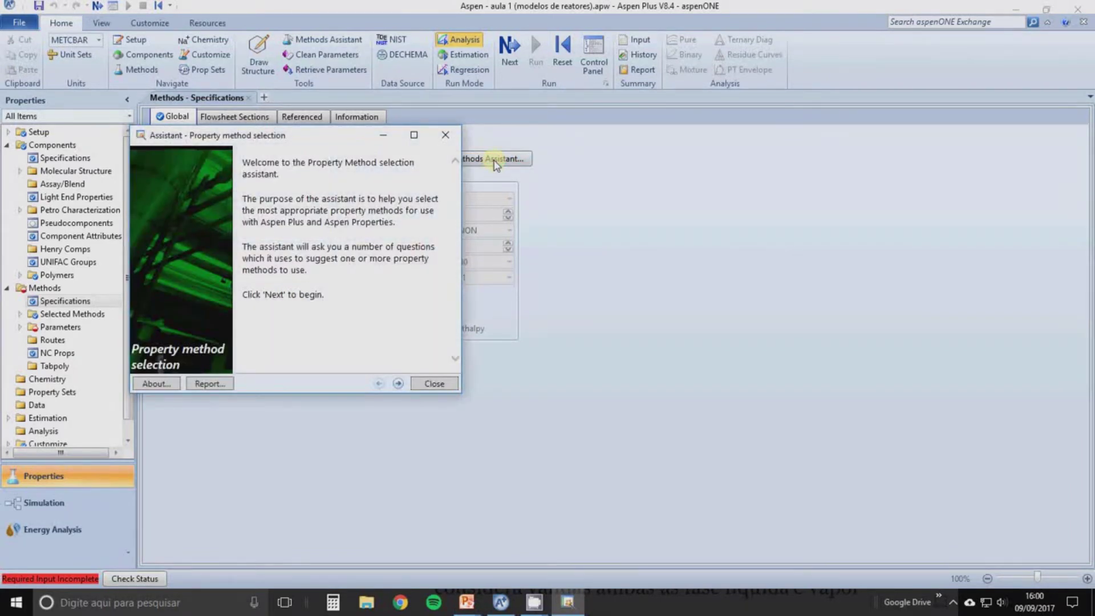
pyautogui.click(398, 383)
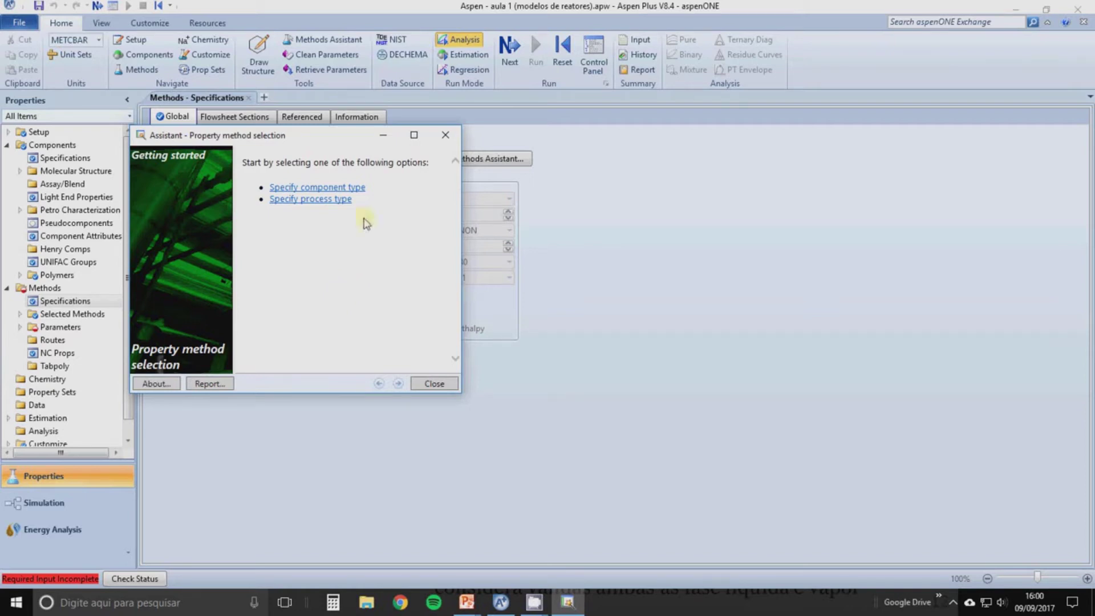
pyautogui.click(359, 188)
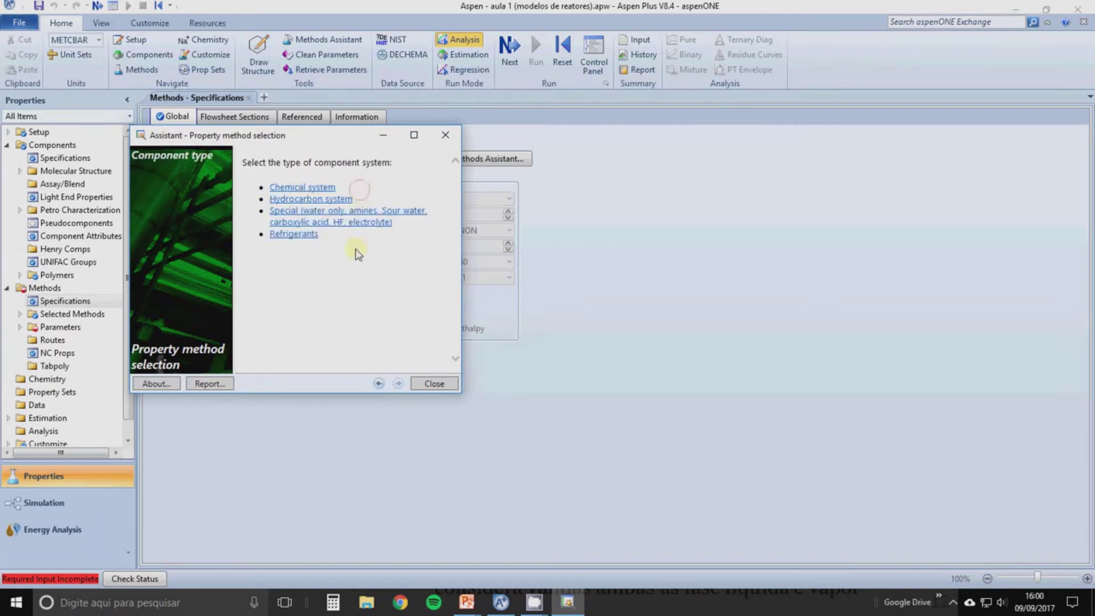
pyautogui.click(309, 187)
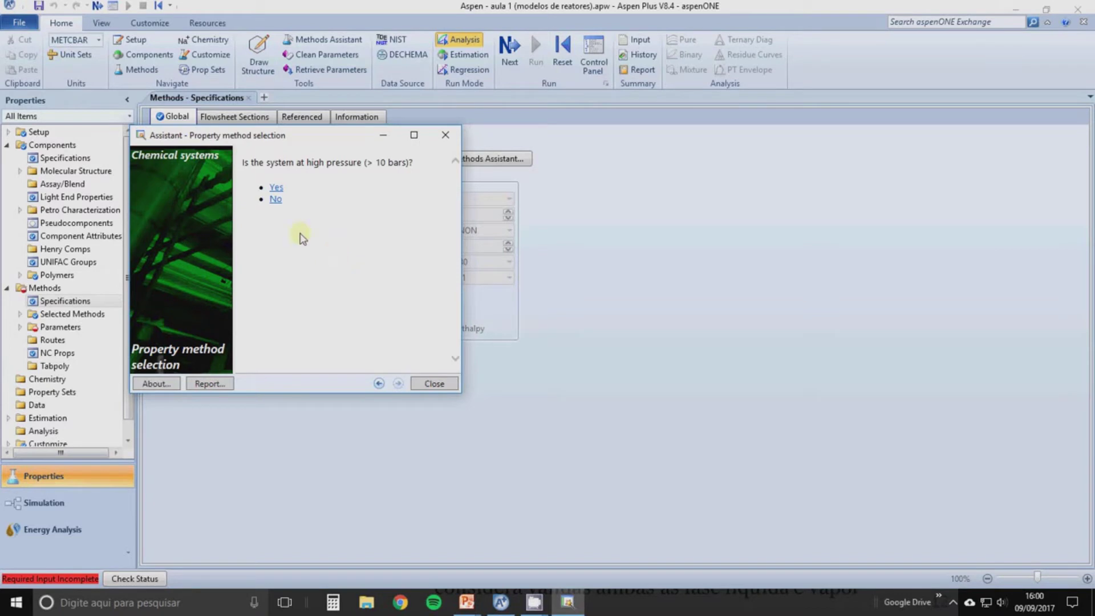
pyautogui.click(275, 199)
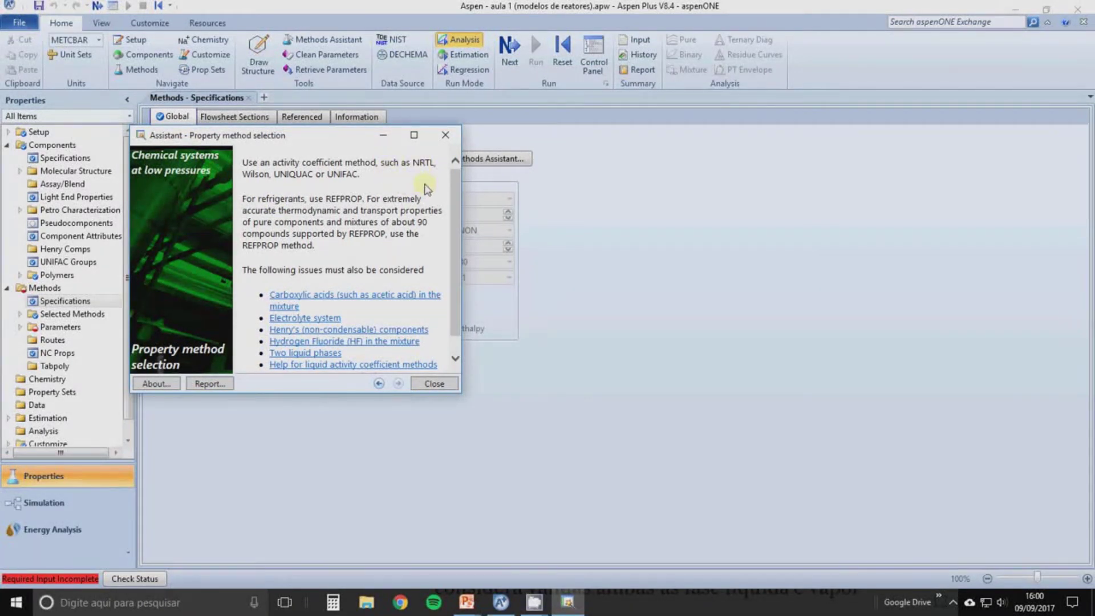
pyautogui.click(434, 383)
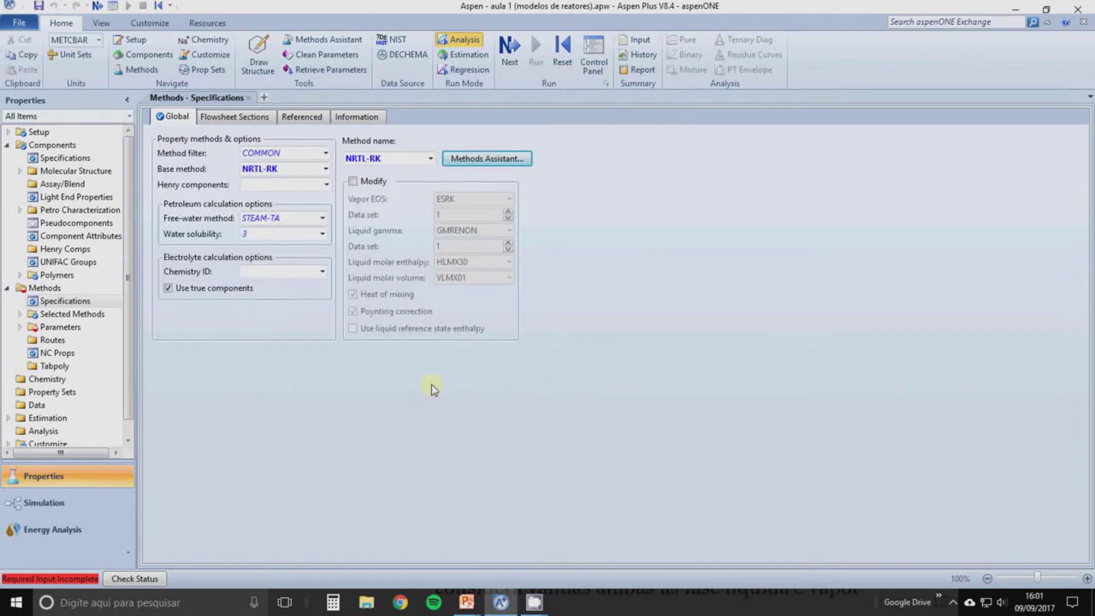
# Accept the NRTL binary interaction parameters and run the property analysis and setup.
pyautogui.click(512, 68)
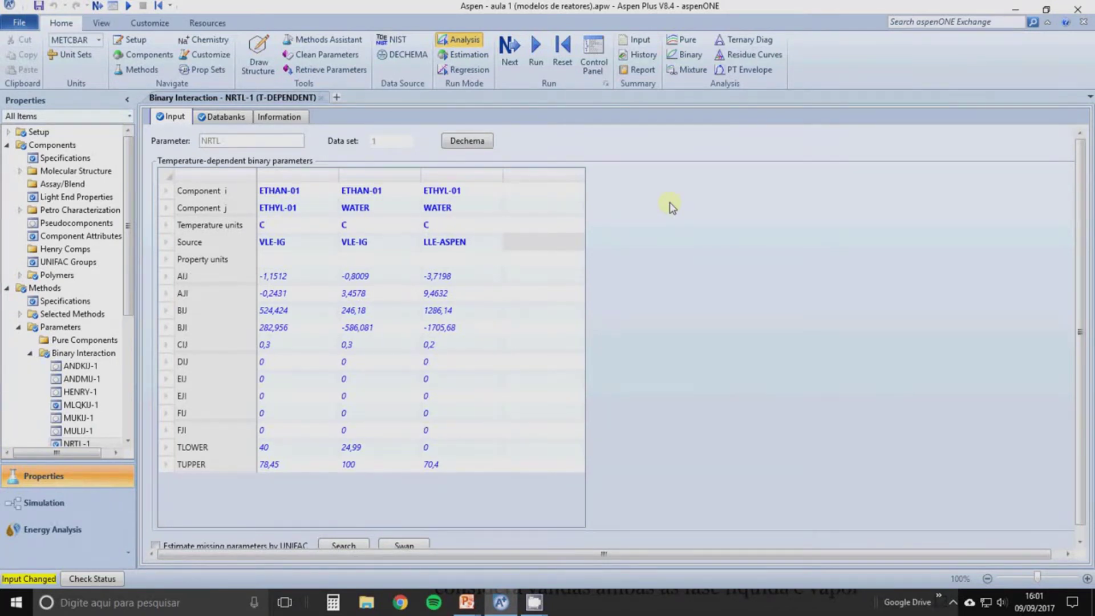
pyautogui.click(516, 60)
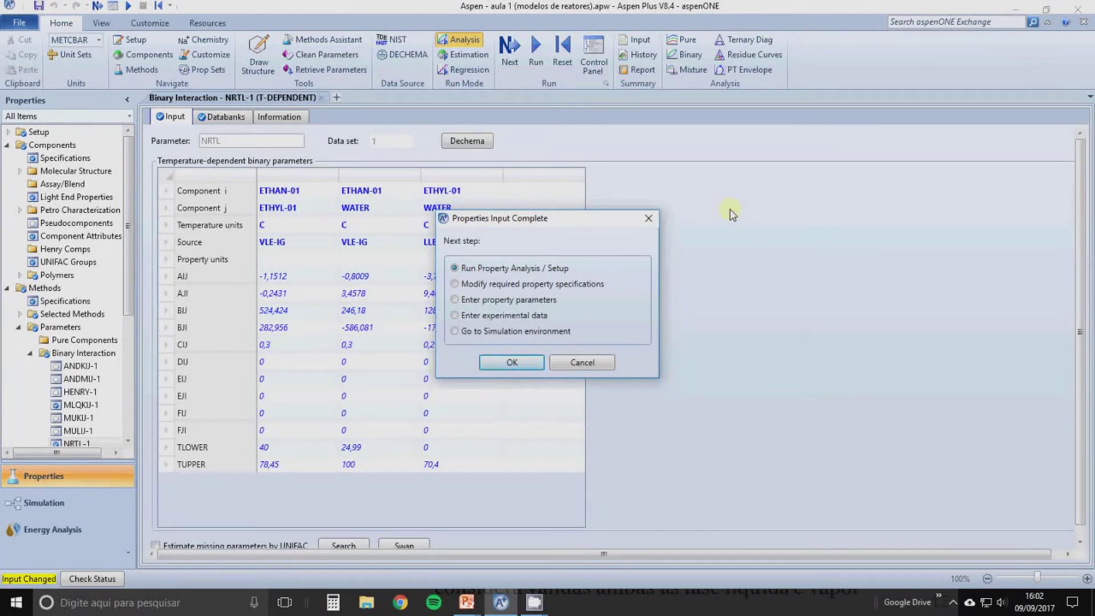
pyautogui.click(531, 365)
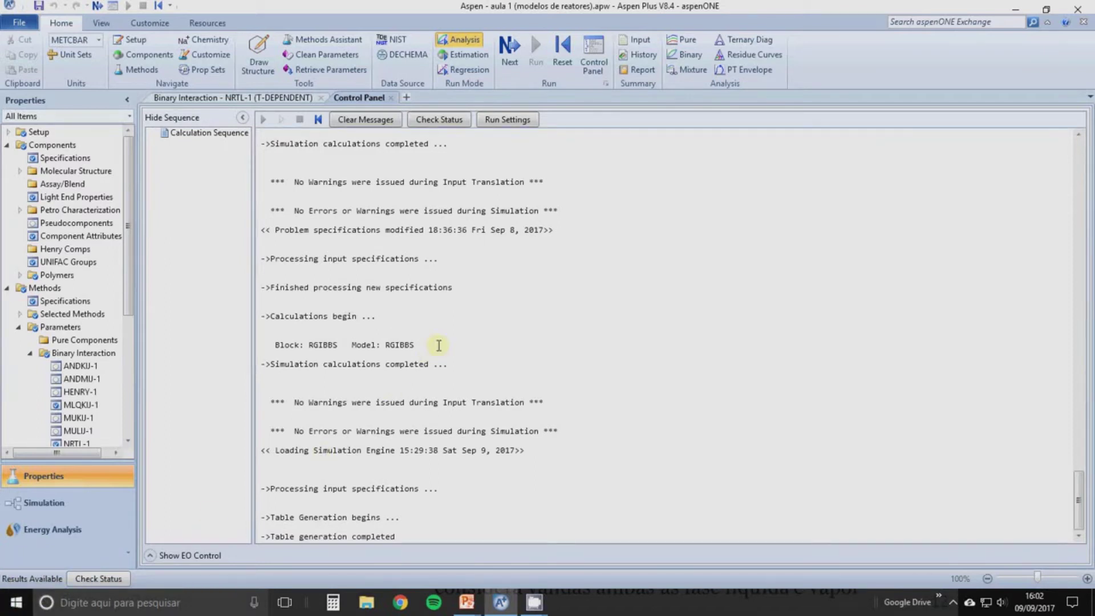
# Switch to the simulation environment and set the FEED stream's temperature to 70 C and pressure to 1 atm.
pyautogui.click(44, 505)
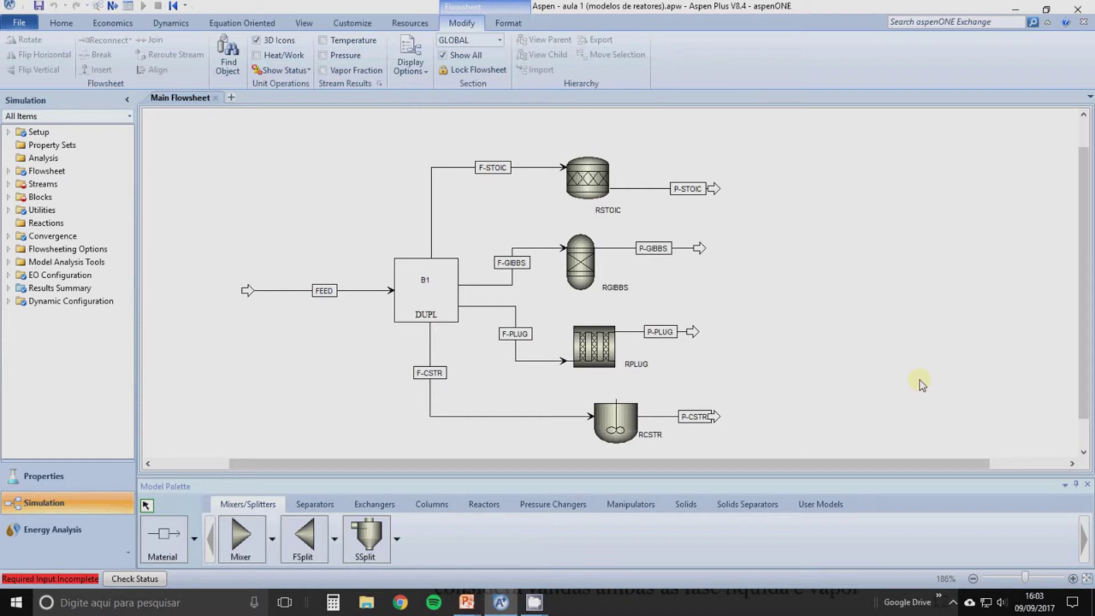
pyautogui.click(112, 7)
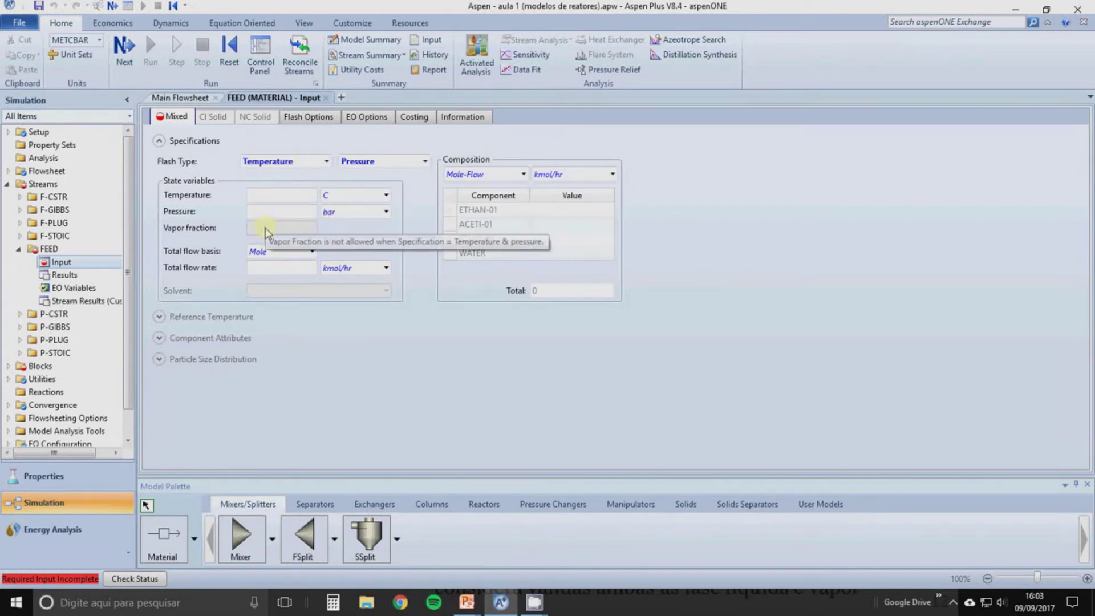
pyautogui.click(271, 196)
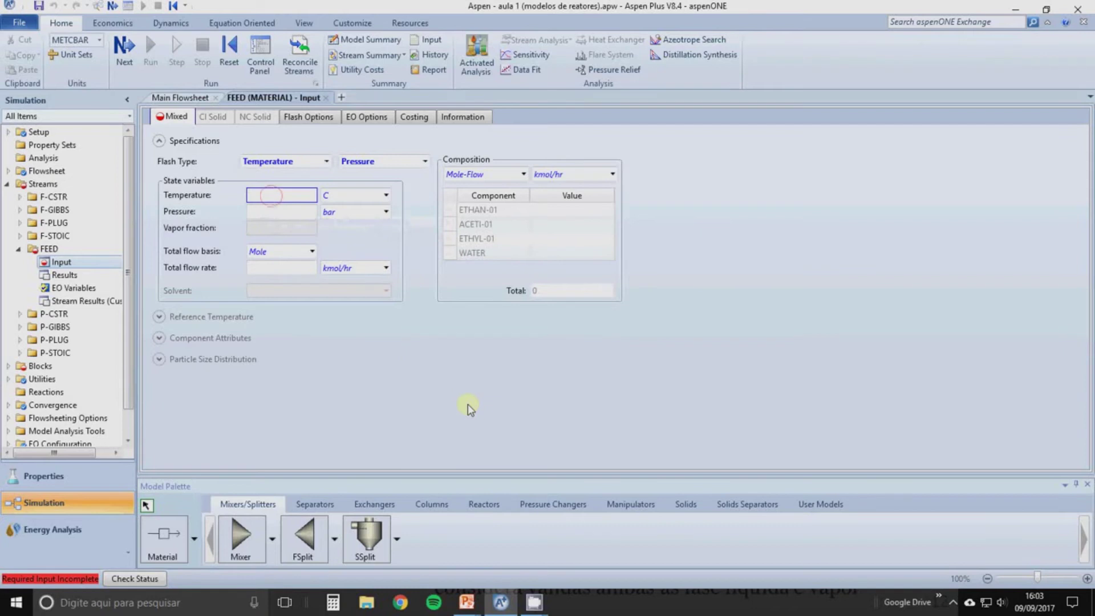
pyautogui.write('70')
pyautogui.press('Tab')
pyautogui.write('1')
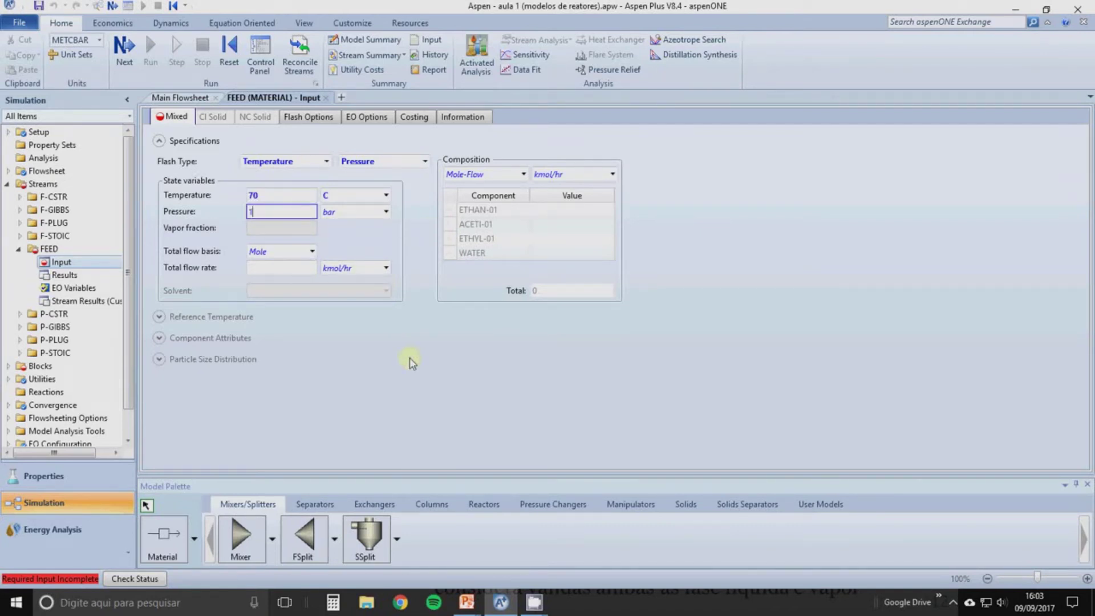
pyautogui.click(387, 213)
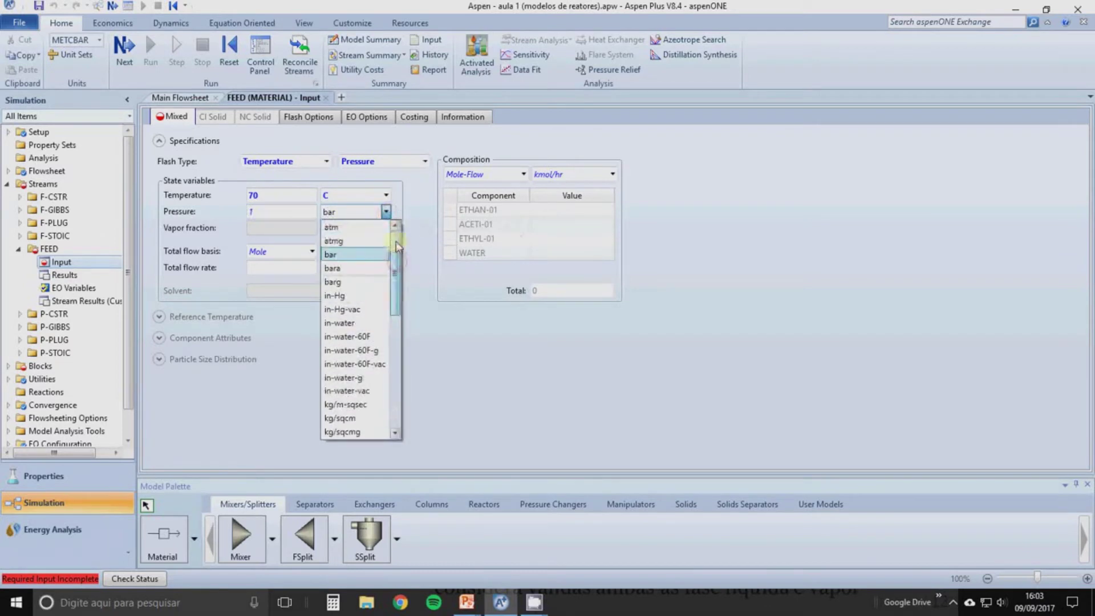
pyautogui.click(357, 227)
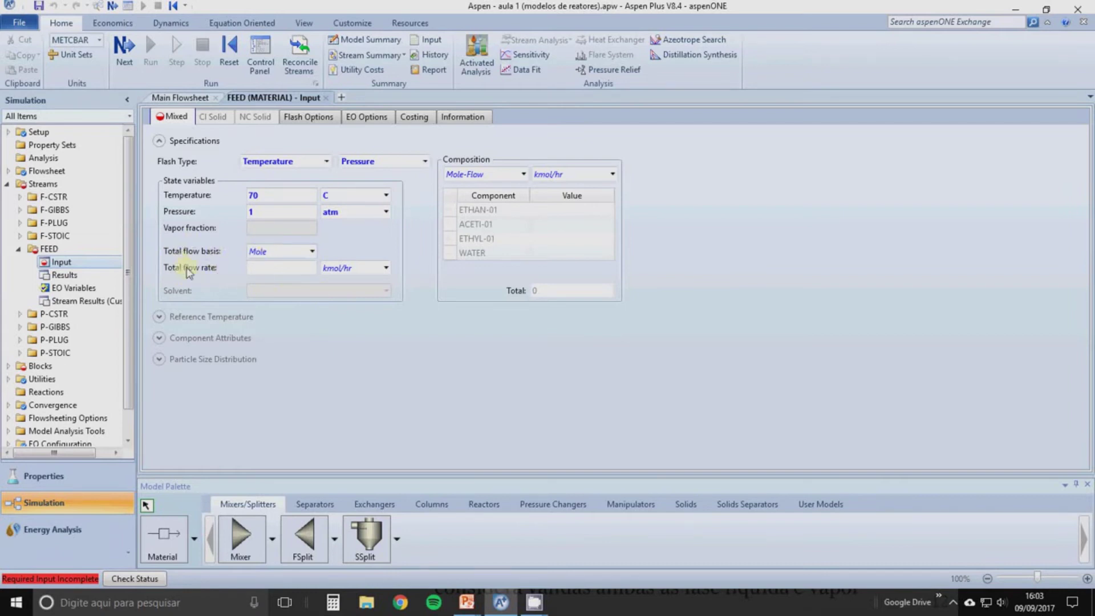
# Enter the FEED mole flows in kmol/hr: 186,59 for ETHAN-01, 192,6 for ACETI-01 and 8,892 for WATER; return to the flowsheet.
pyautogui.click(551, 211)
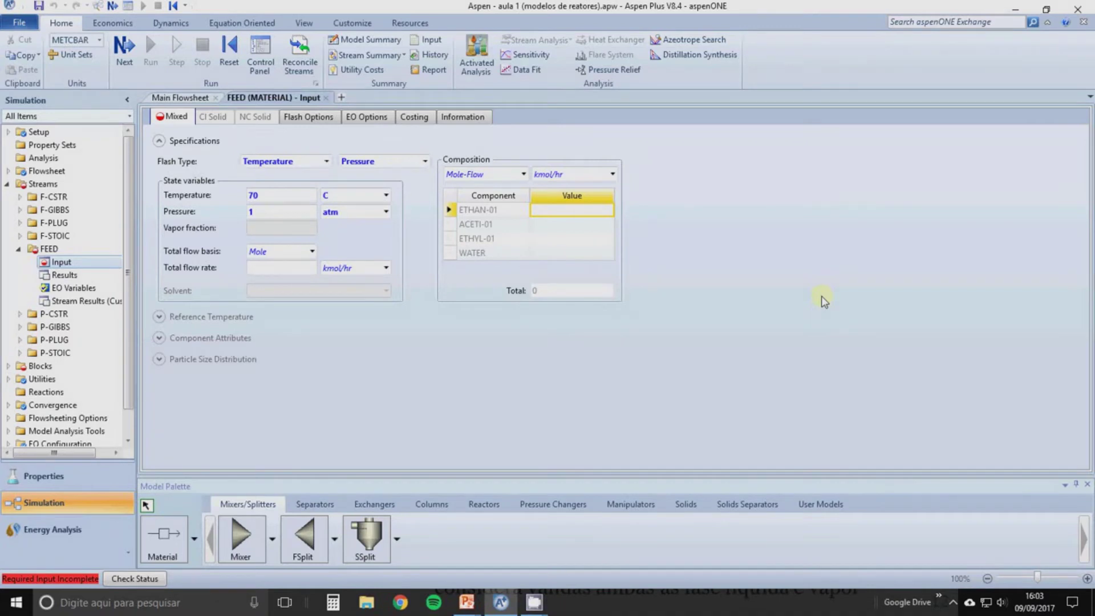
pyautogui.write('186,59')
pyautogui.press('Return')
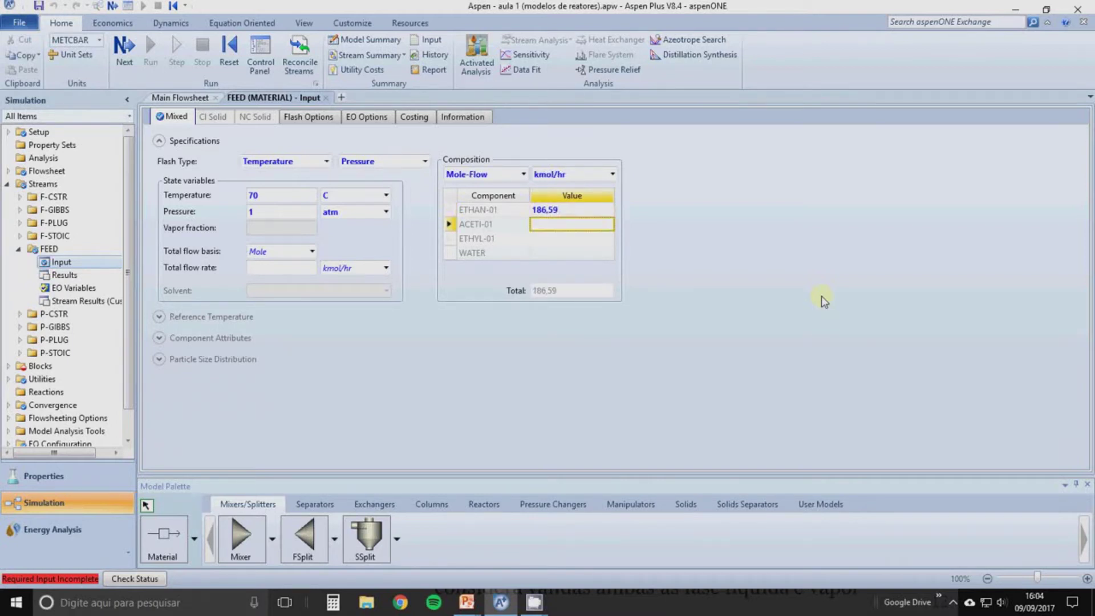
pyautogui.write('192,')
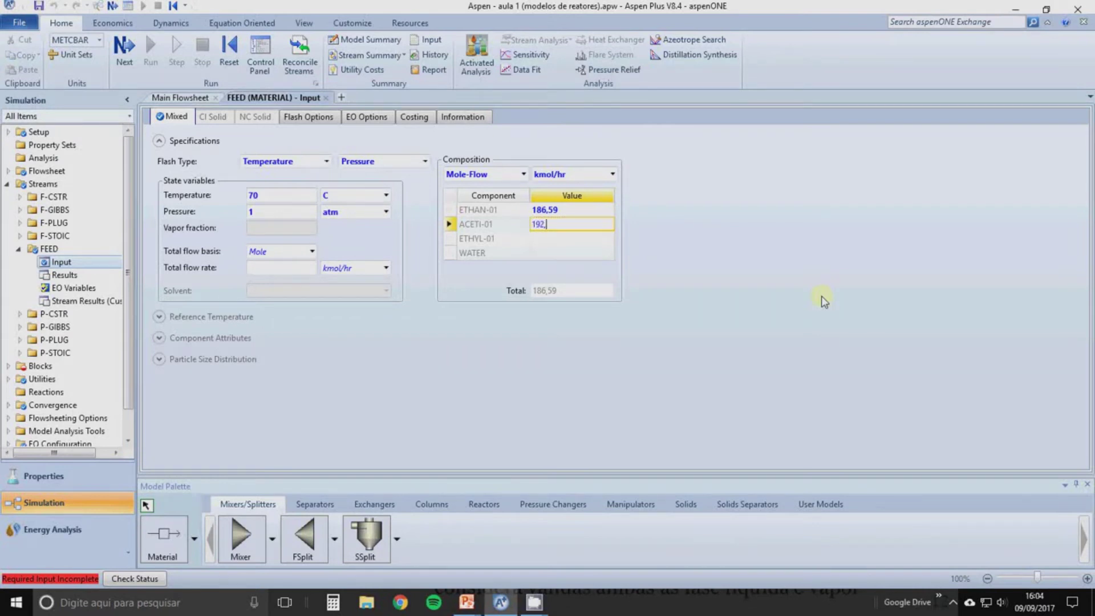
pyautogui.write('6')
pyautogui.press('Return')
pyautogui.press('Return')
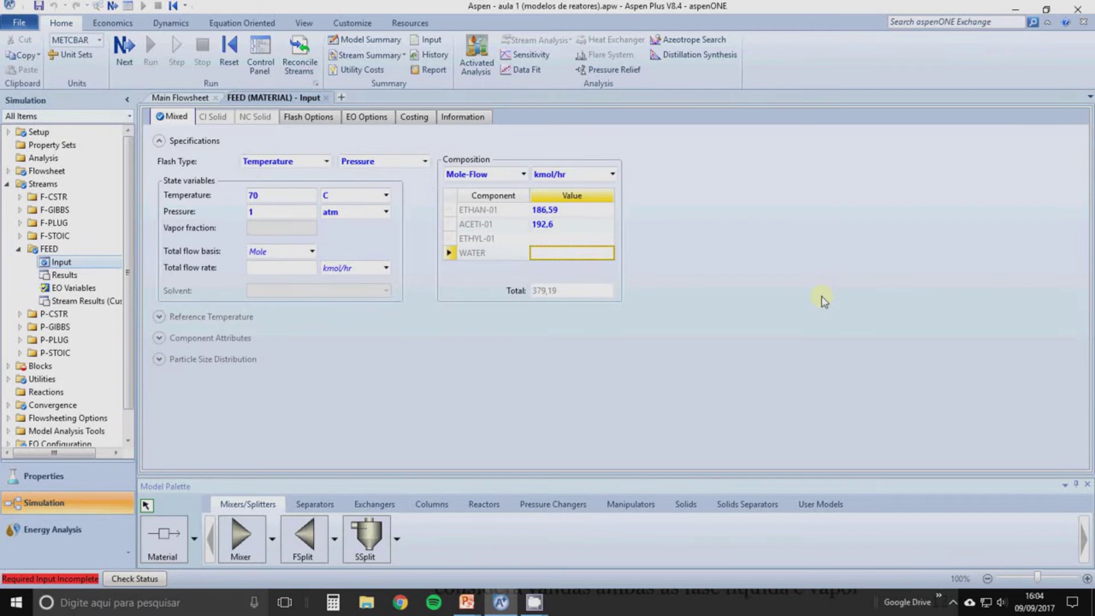
pyautogui.write('8,8')
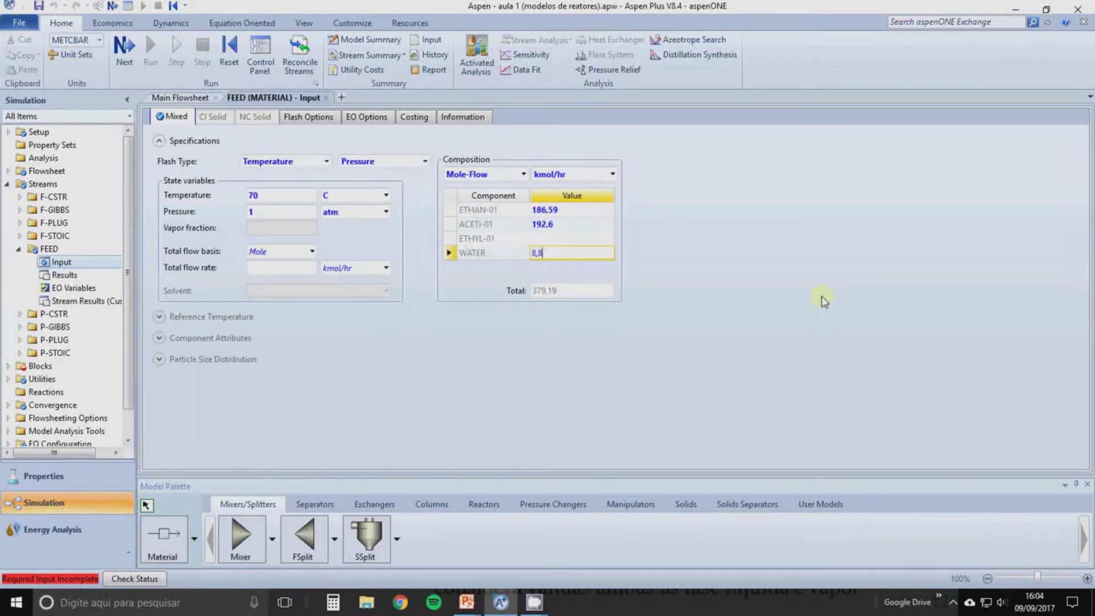
pyautogui.write('92')
pyautogui.press('Return')
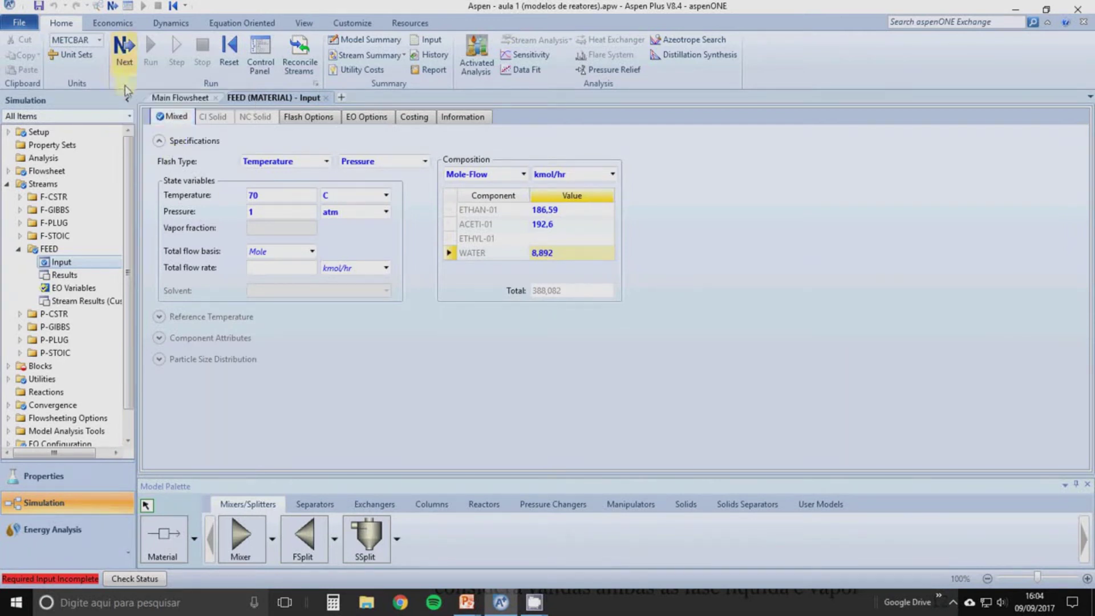
pyautogui.click(325, 98)
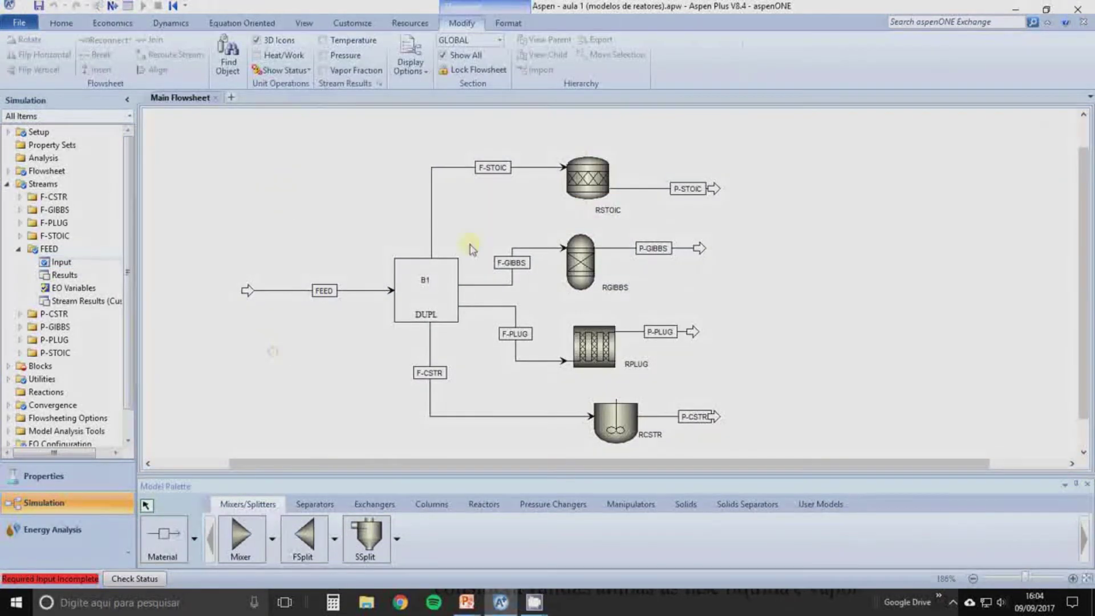
pyautogui.click(7, 184)
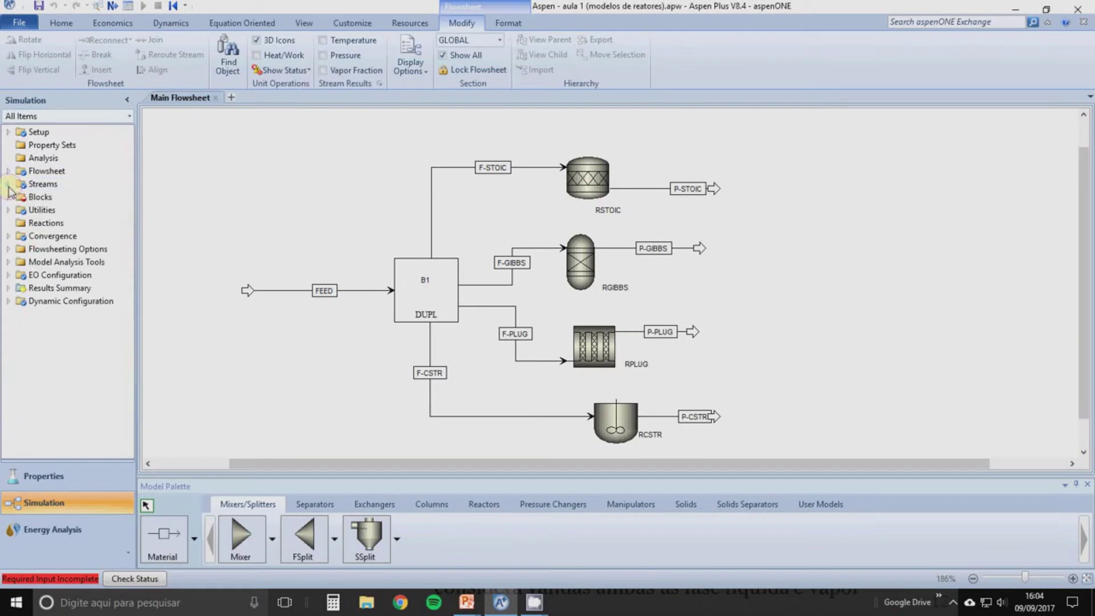
# Set the RSTOIC reactor's operating conditions to a temperature of 70 C and a pressure of 1 atm.
pyautogui.doubleClick(588, 189)
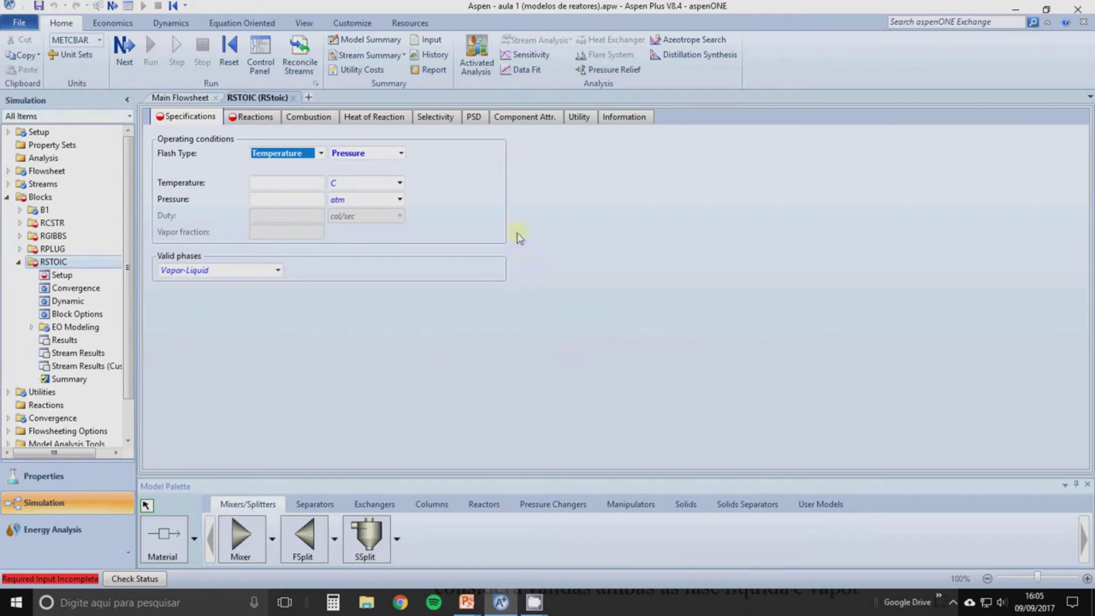
pyautogui.click(321, 152)
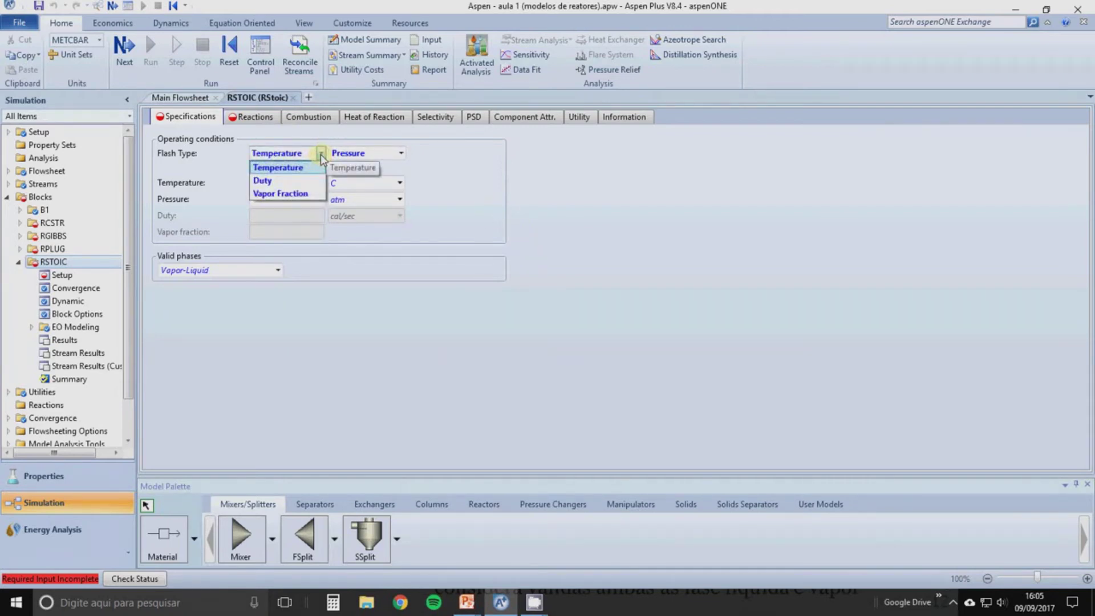
pyautogui.click(321, 153)
pyautogui.click(307, 183)
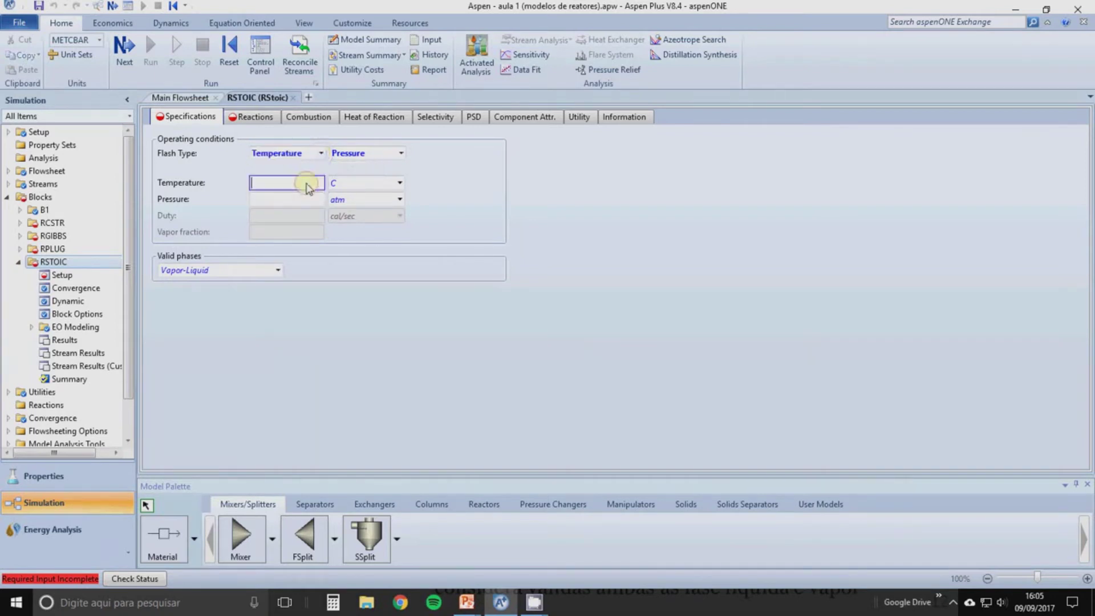
pyautogui.write('70')
pyautogui.click(309, 199)
pyautogui.write('1')
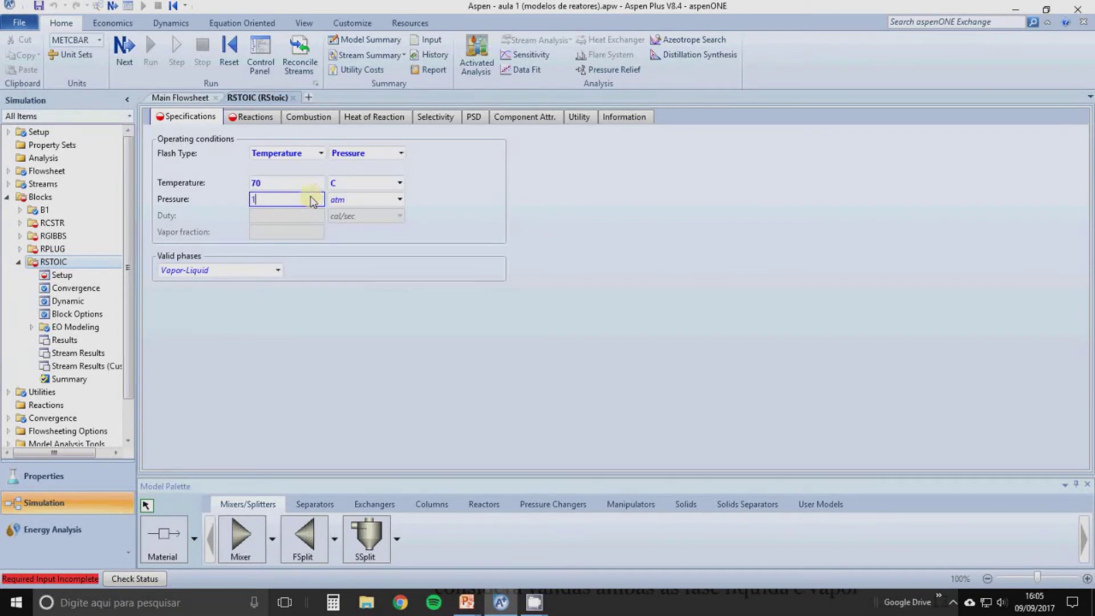
pyautogui.click(454, 222)
# Create a new reaction in the RSTOIC block with ETHAN-01 and ACETI-01 as reactants.
pyautogui.click(266, 119)
pyautogui.click(255, 117)
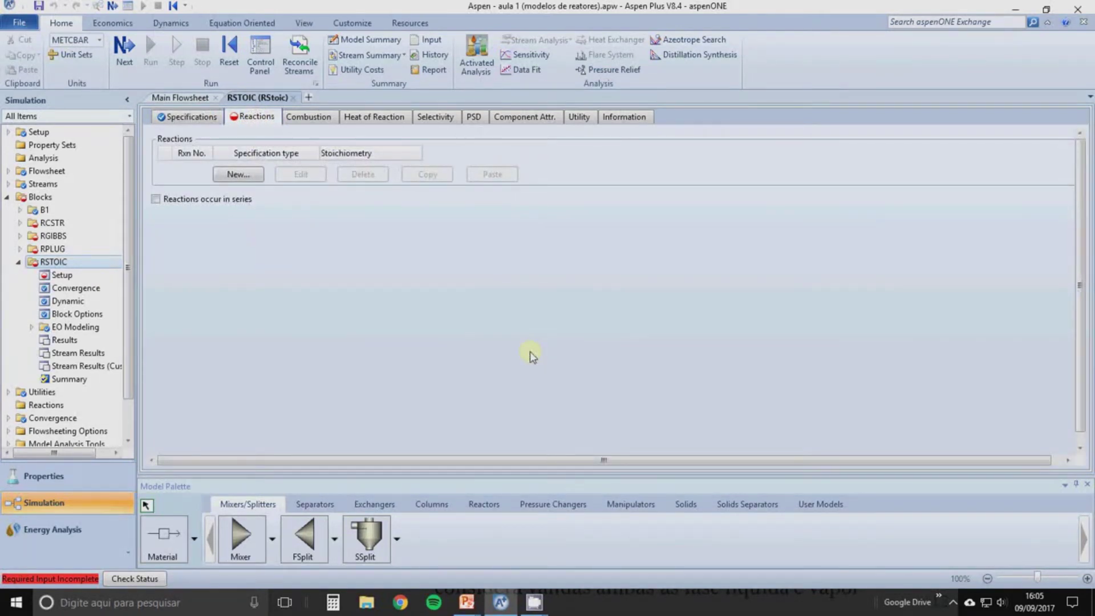
pyautogui.click(238, 175)
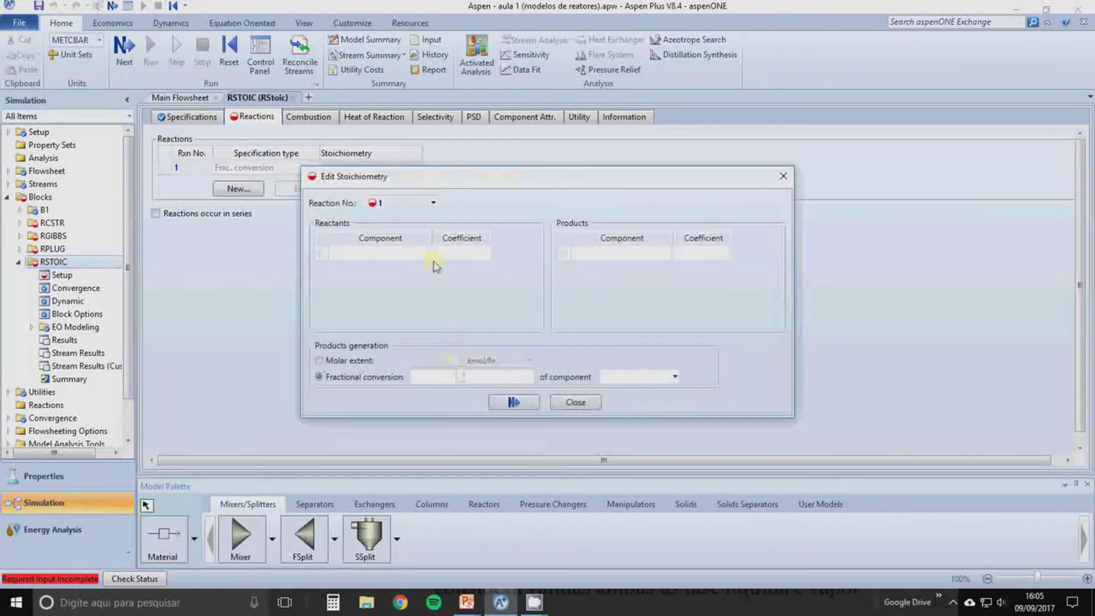
pyautogui.click(427, 255)
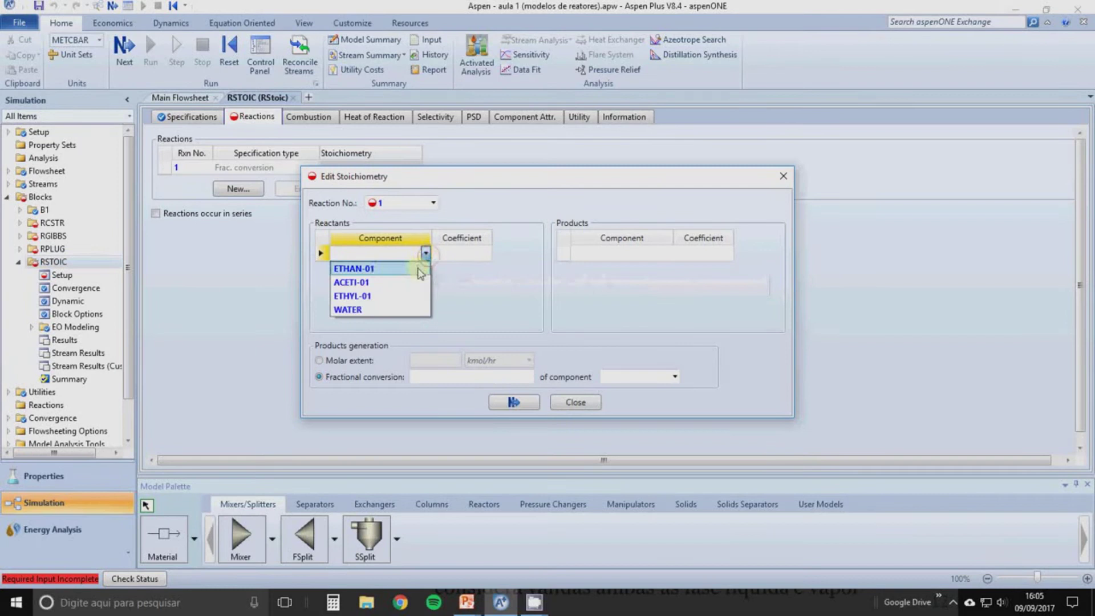
pyautogui.click(418, 270)
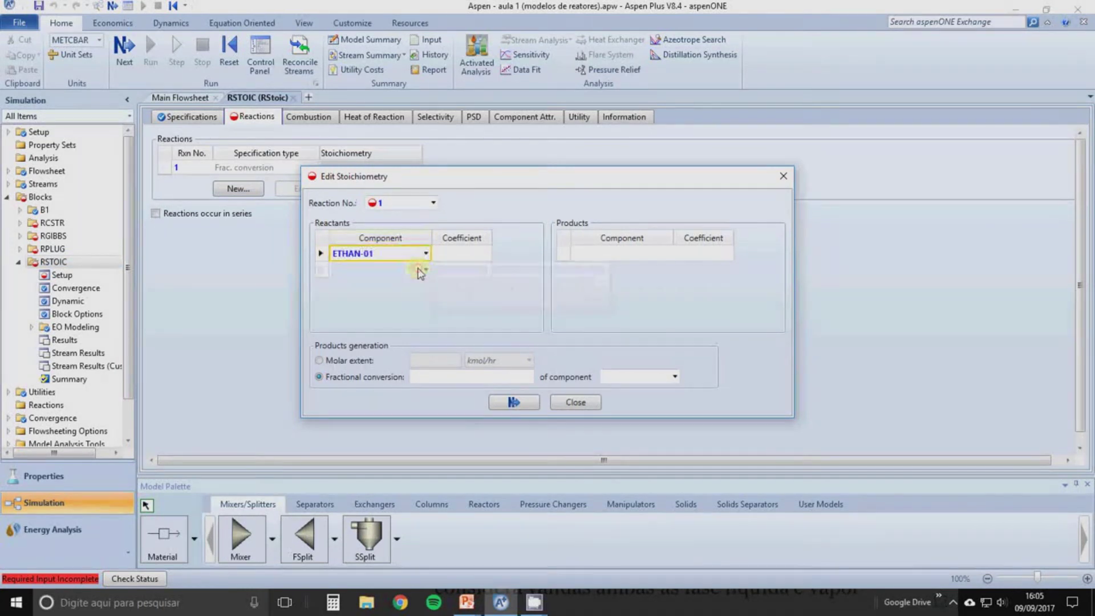
pyautogui.click(425, 269)
pyautogui.click(382, 297)
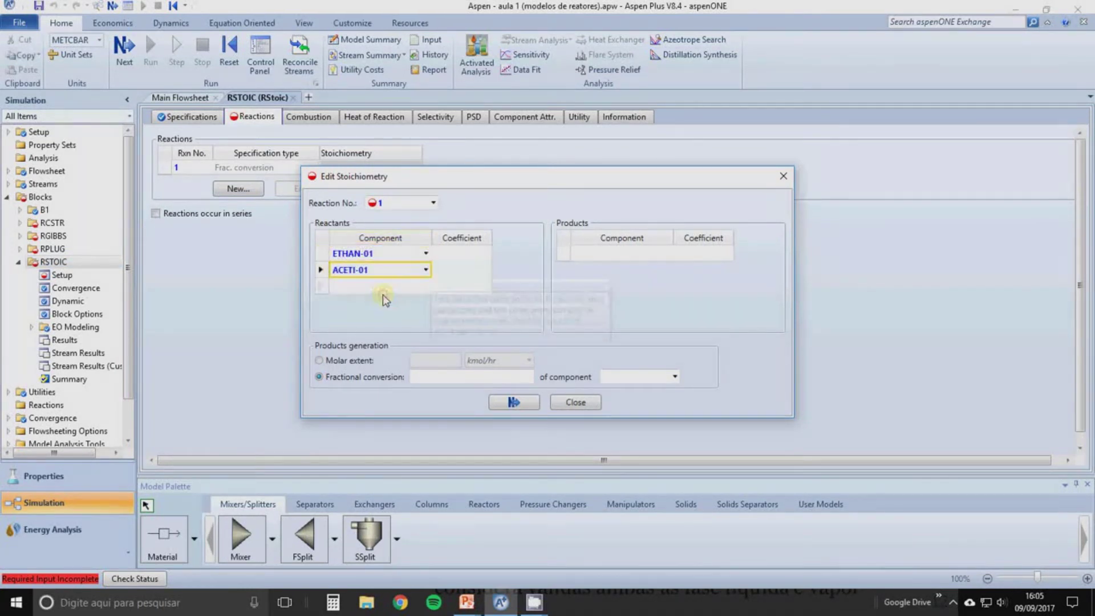
# Add ETHYL-01 and WATER as the products of reaction 1.
pyautogui.click(667, 254)
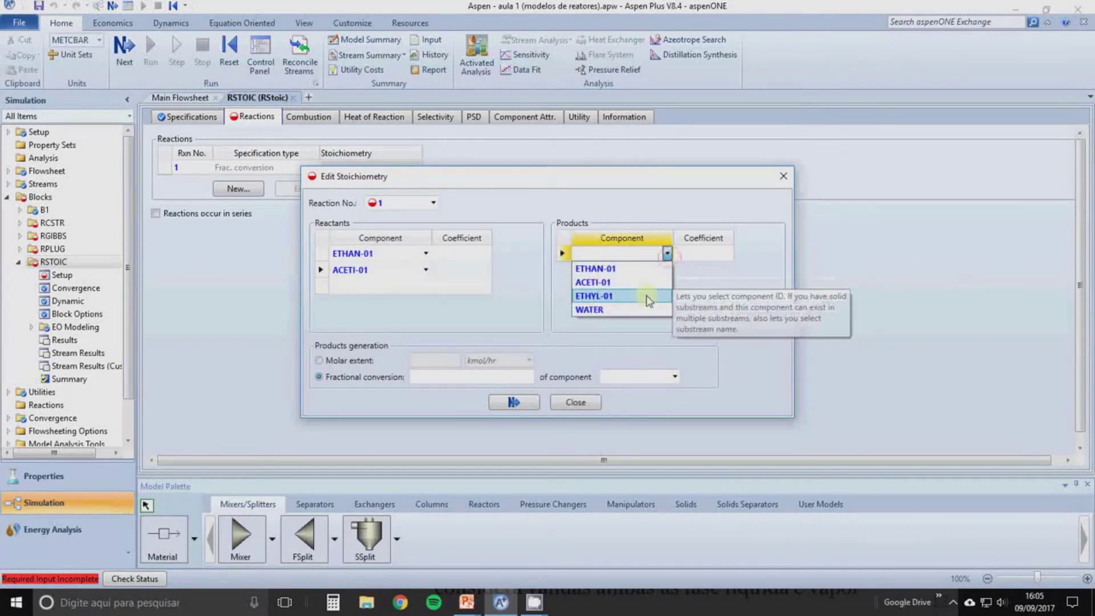
pyautogui.click(656, 294)
pyautogui.click(667, 269)
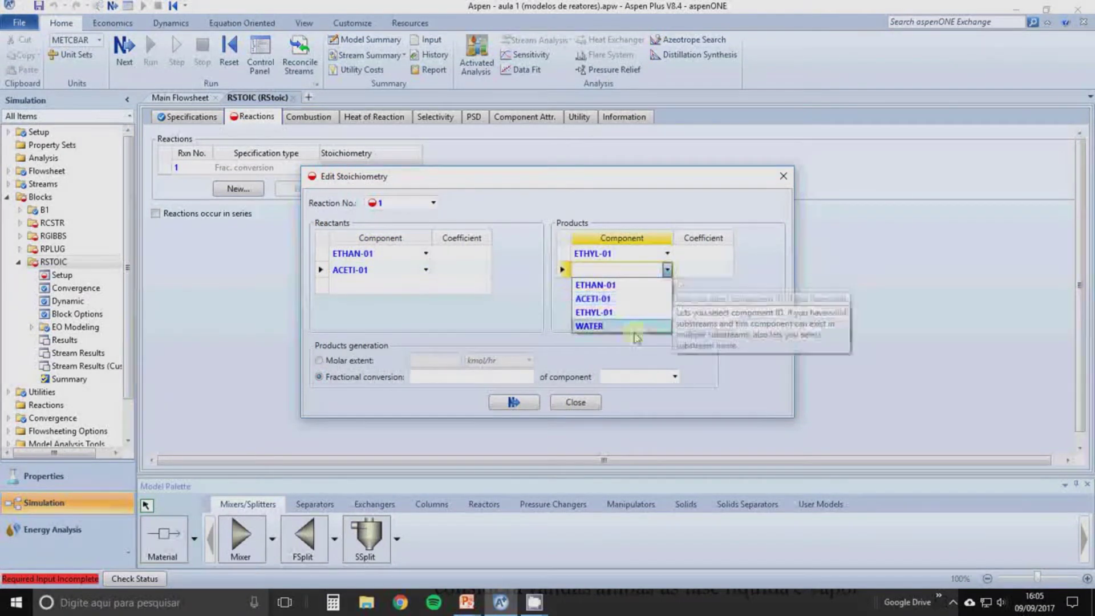
pyautogui.click(632, 324)
# Set the stoichiometric coefficients of both reactants, ETHAN-01 and ACETI-01, to -1.
pyautogui.click(469, 257)
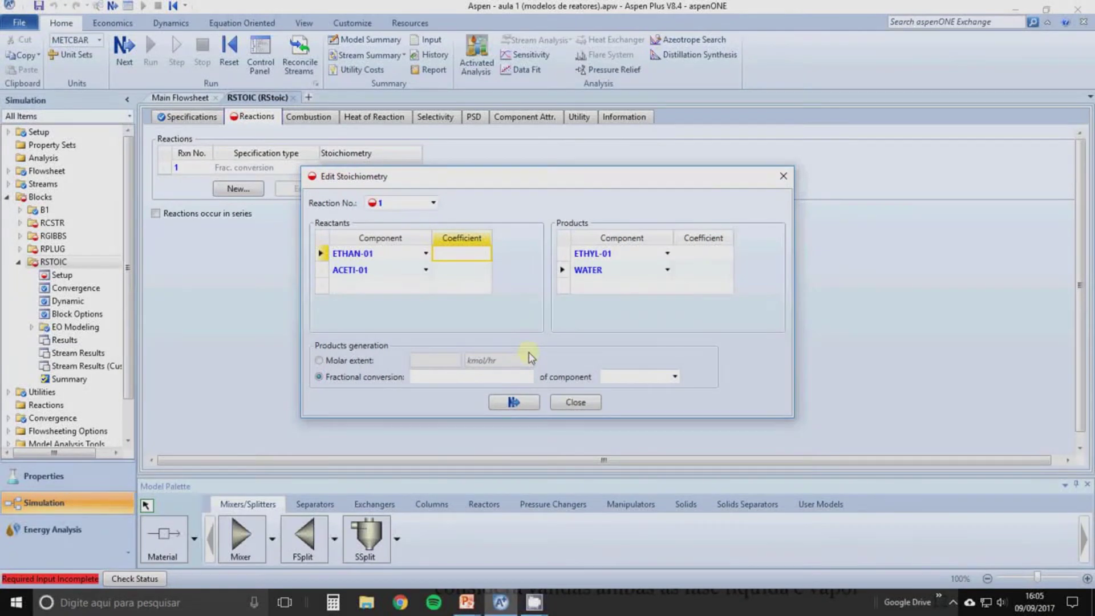
pyautogui.write('-1')
pyautogui.click(459, 272)
pyautogui.write('1')
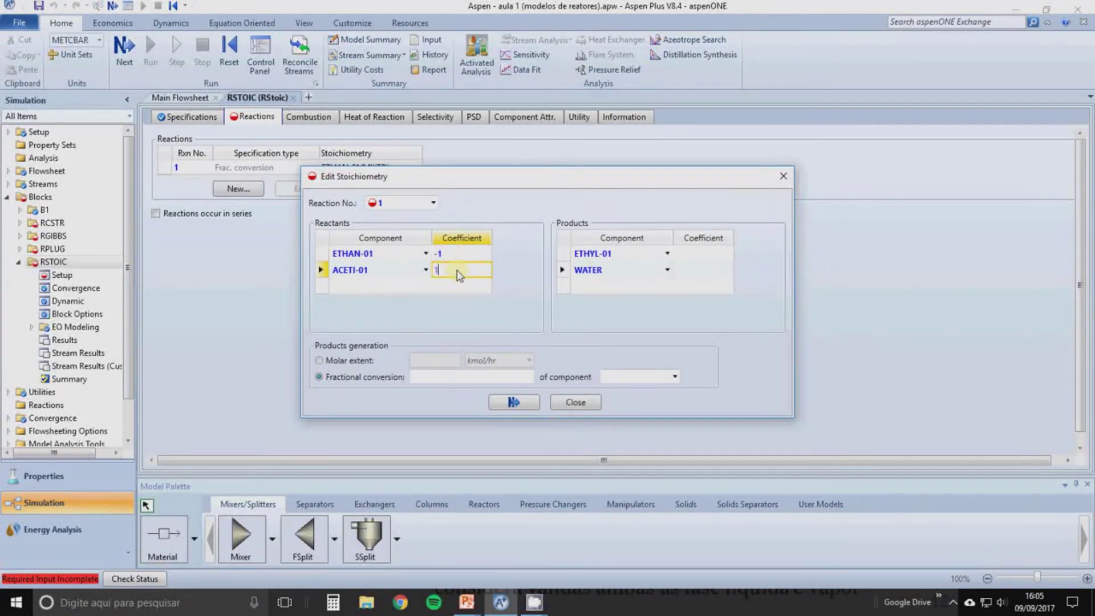
pyautogui.press('Home')
pyautogui.write('-')
pyautogui.press('Return')
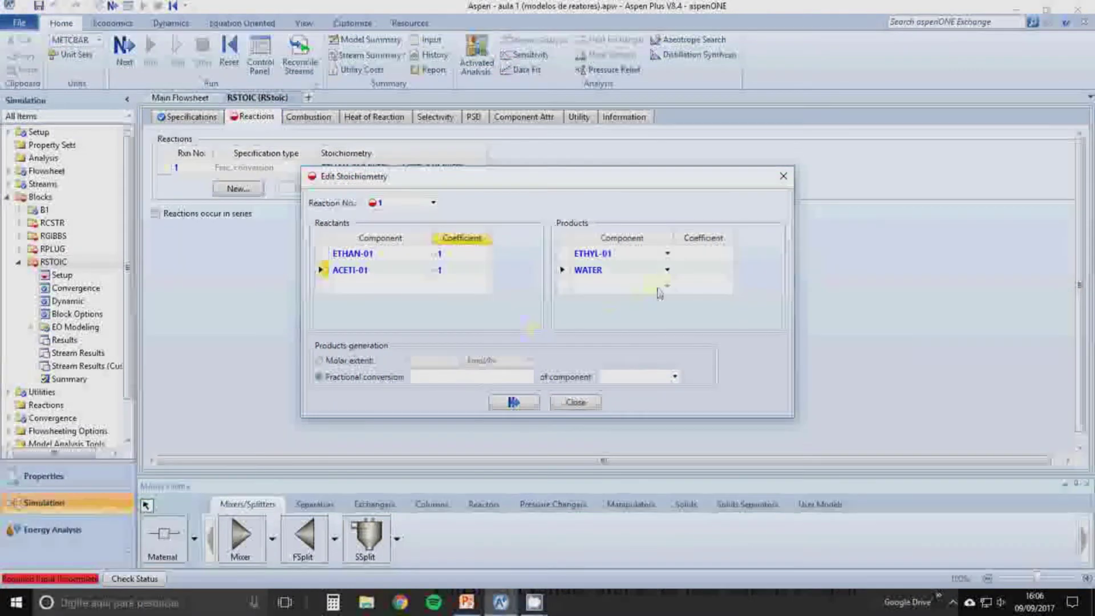
# Set the stoichiometric coefficients of both products, ETHYL-01 and WATER, to 1.
pyautogui.click(703, 253)
pyautogui.write('1')
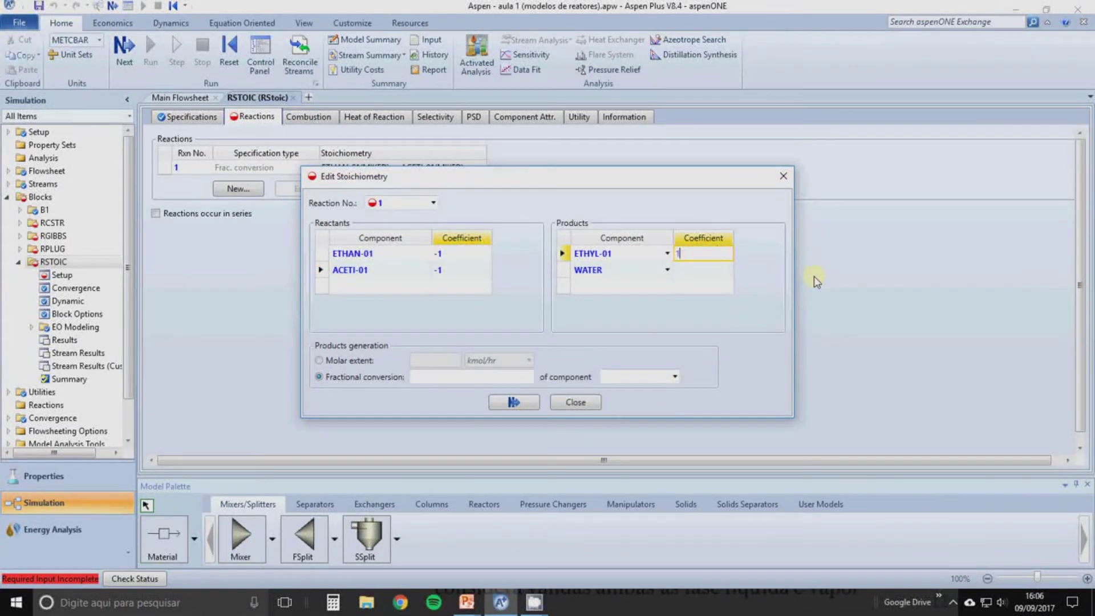
pyautogui.click(729, 271)
pyautogui.write('1')
pyautogui.click(748, 280)
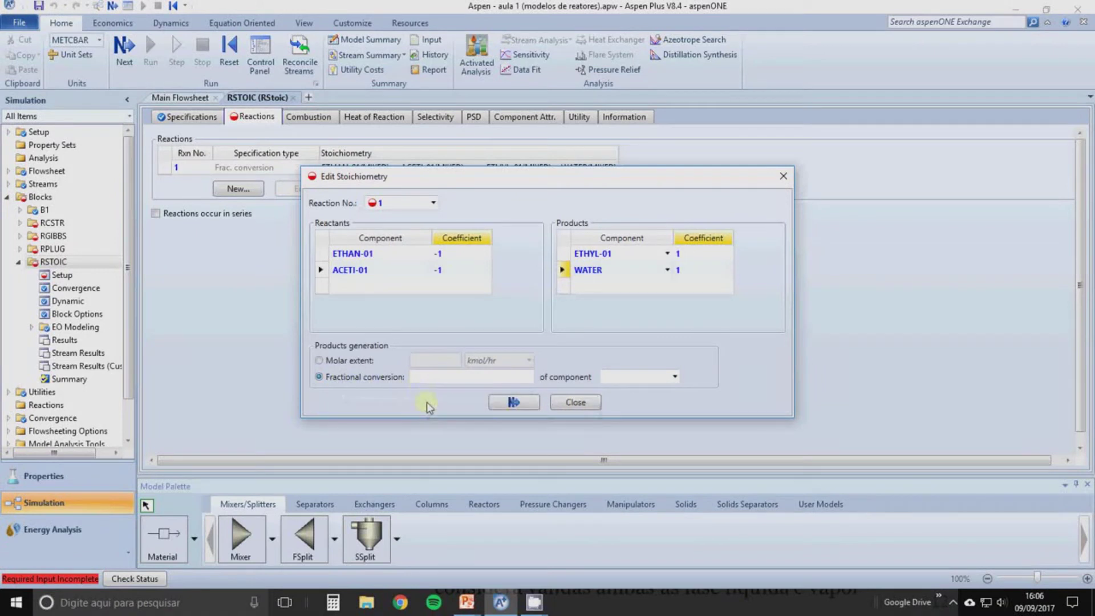
# Specify a fractional conversion of 0,7 for component ETHAN-01, then close the reaction and the RSTOIC form to return to the flowsheet.
pyautogui.click(446, 377)
pyautogui.write('0,7')
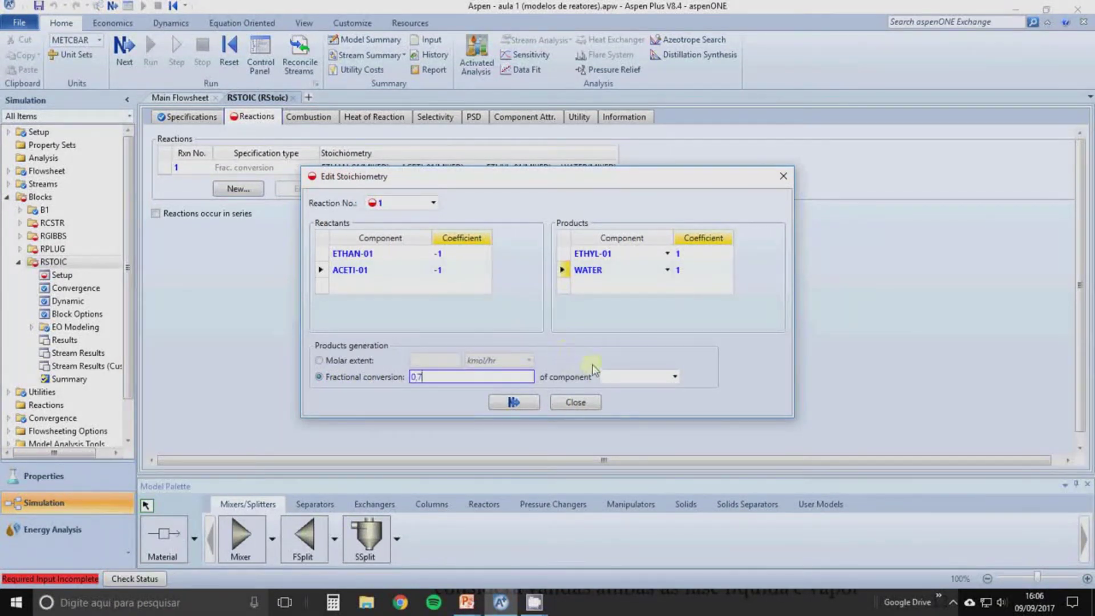
pyautogui.click(675, 377)
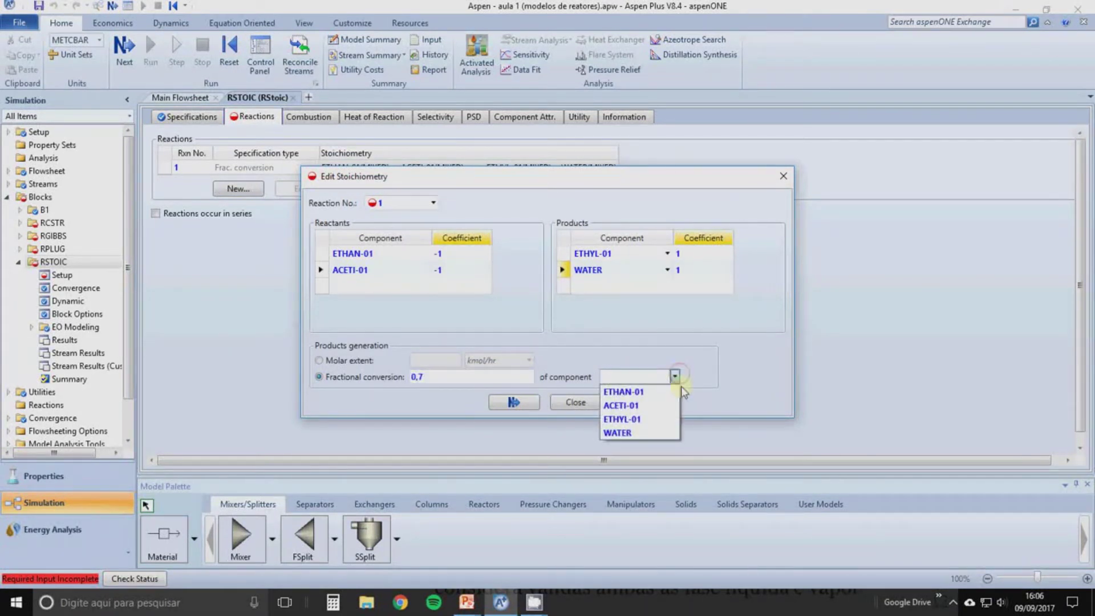
pyautogui.click(627, 392)
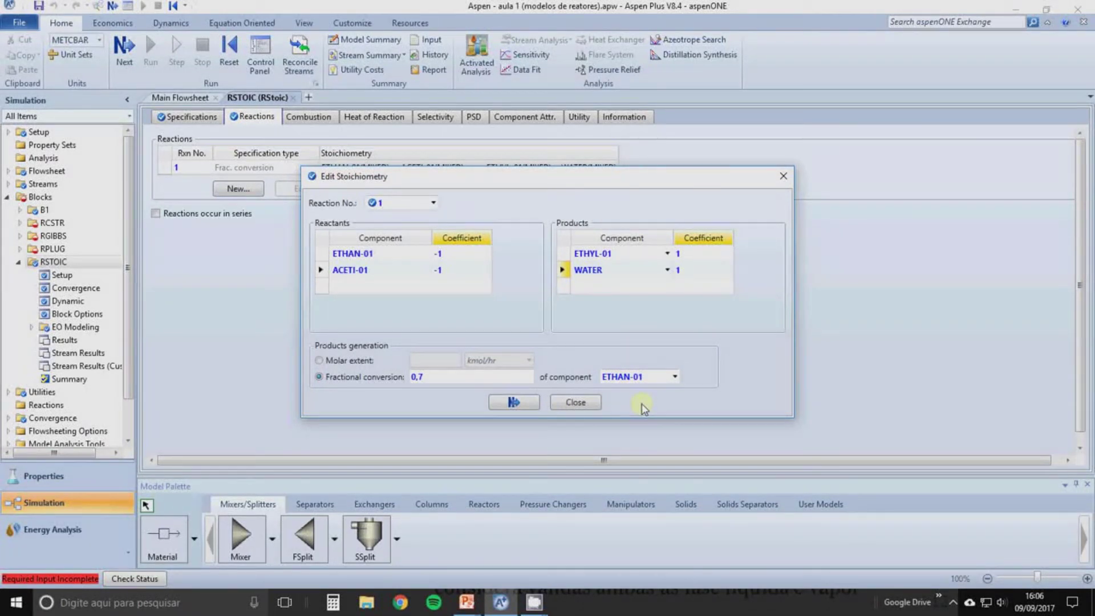
pyautogui.click(516, 407)
pyautogui.click(567, 406)
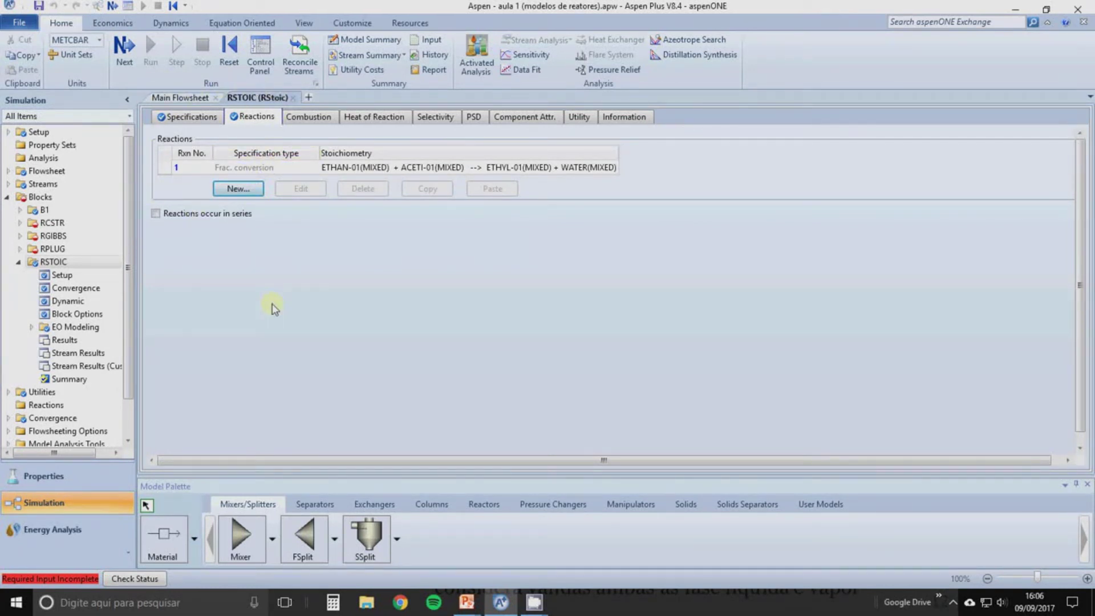
pyautogui.click(293, 98)
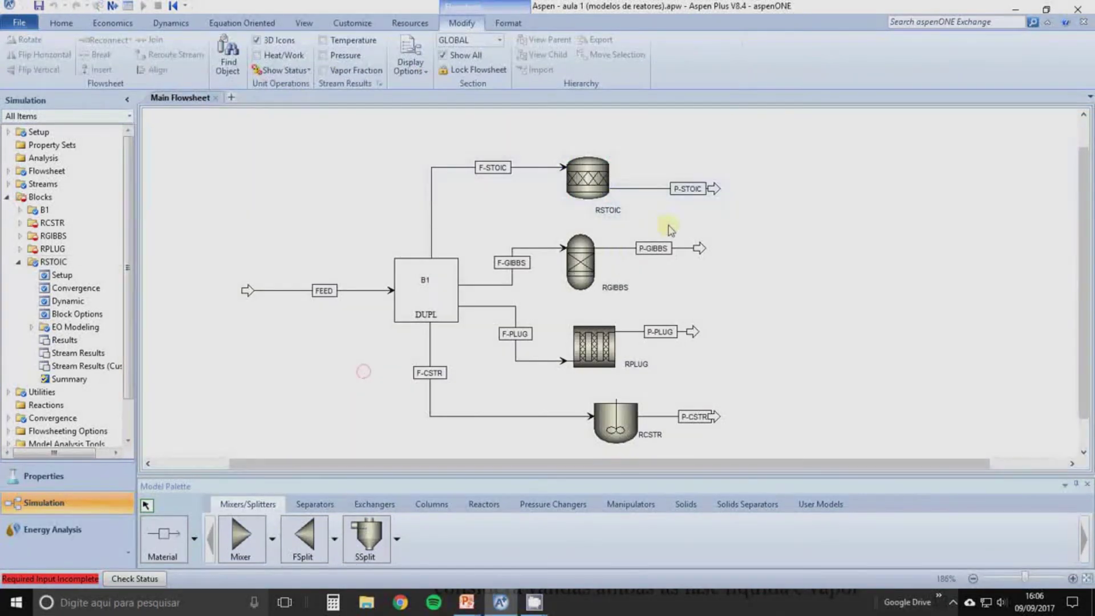
# Open the RGIBBS block and keep its calculation option at phase equilibrium and chemical equilibrium.
pyautogui.doubleClick(588, 268)
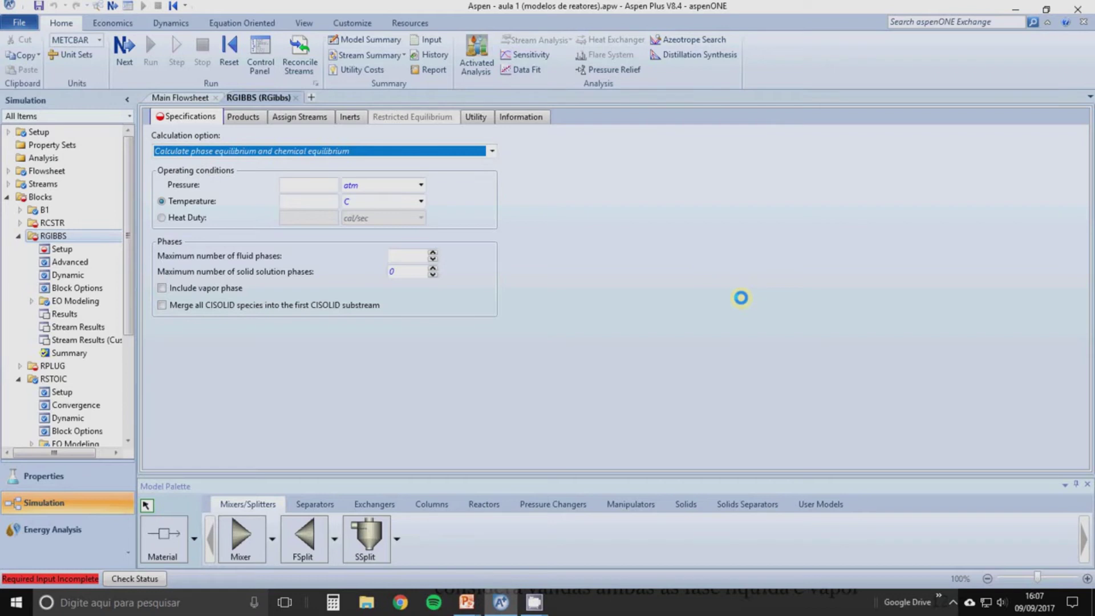
pyautogui.click(492, 152)
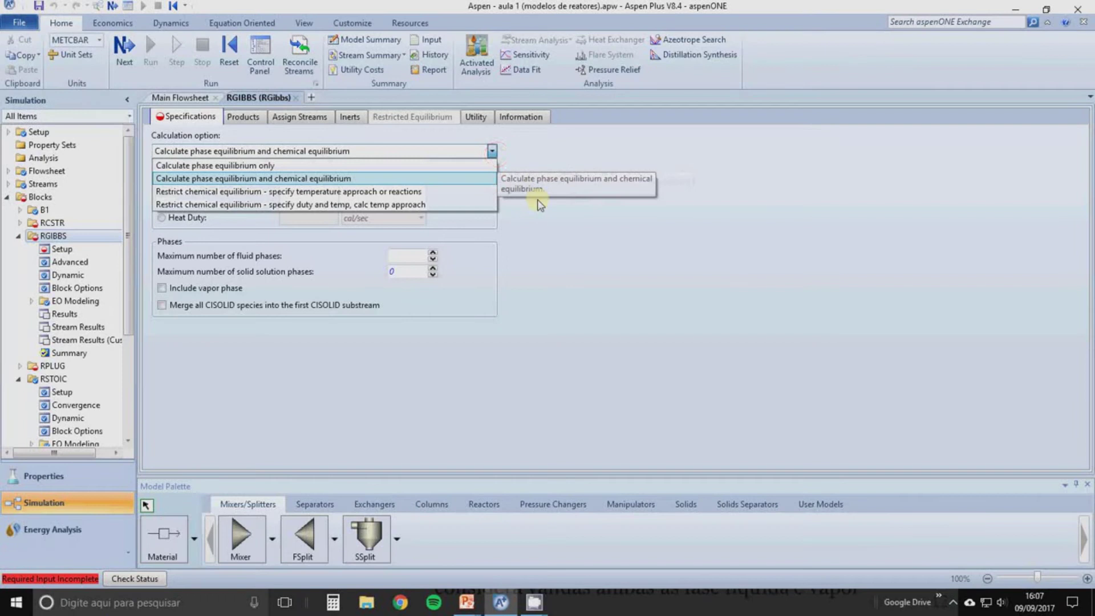
pyautogui.click(386, 179)
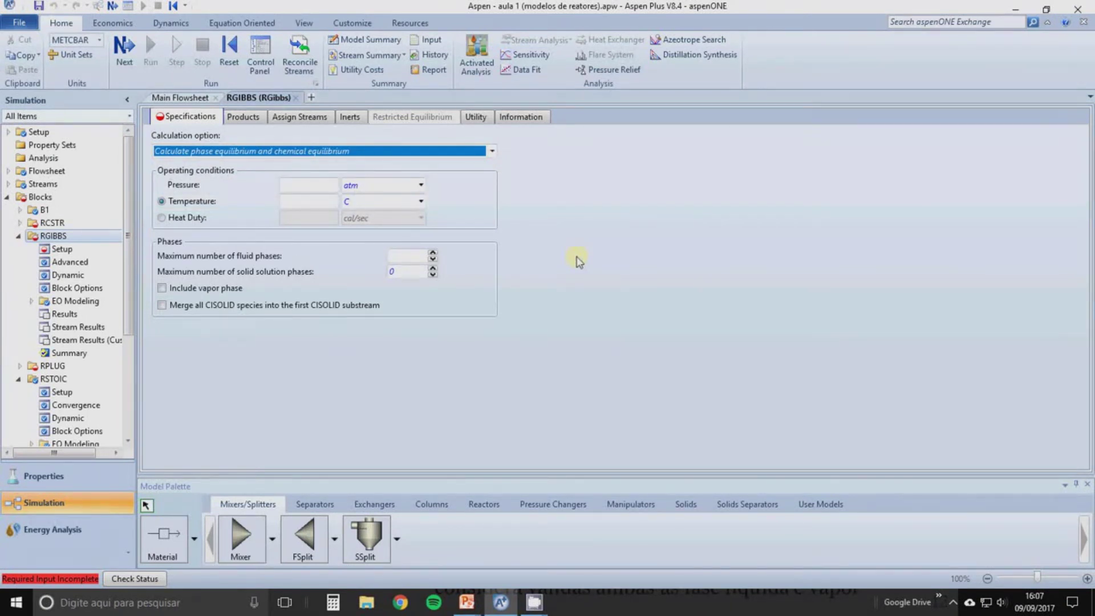
# Set the RGIBBS pressure to 1 atm and temperature to 70 C, then close its form.
pyautogui.click(324, 185)
pyautogui.write('1')
pyautogui.press('Return')
pyautogui.click(292, 203)
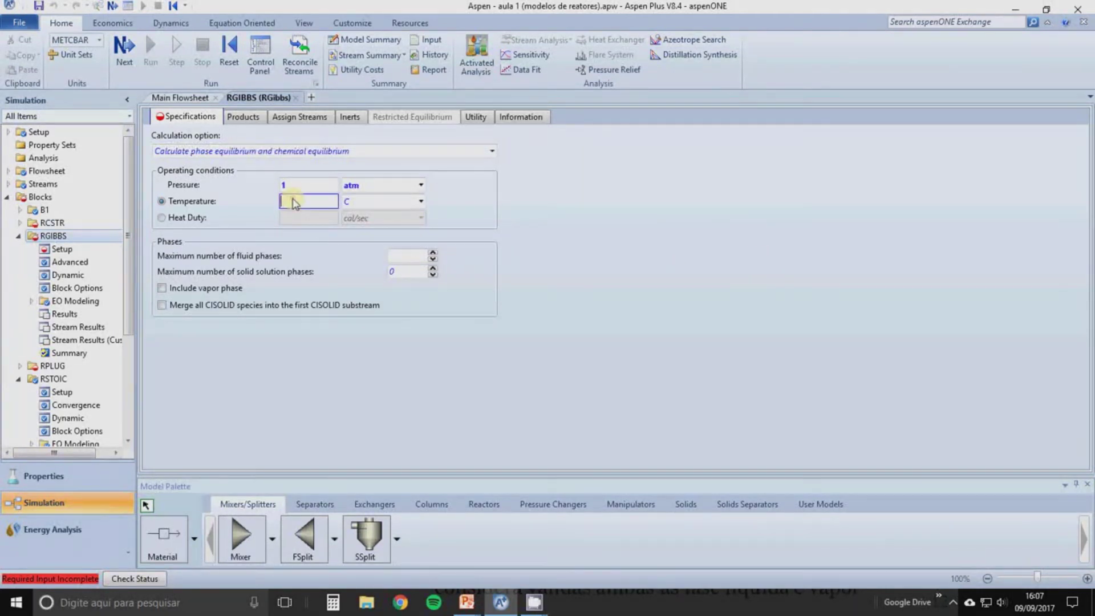
pyautogui.write('70')
pyautogui.press('Return')
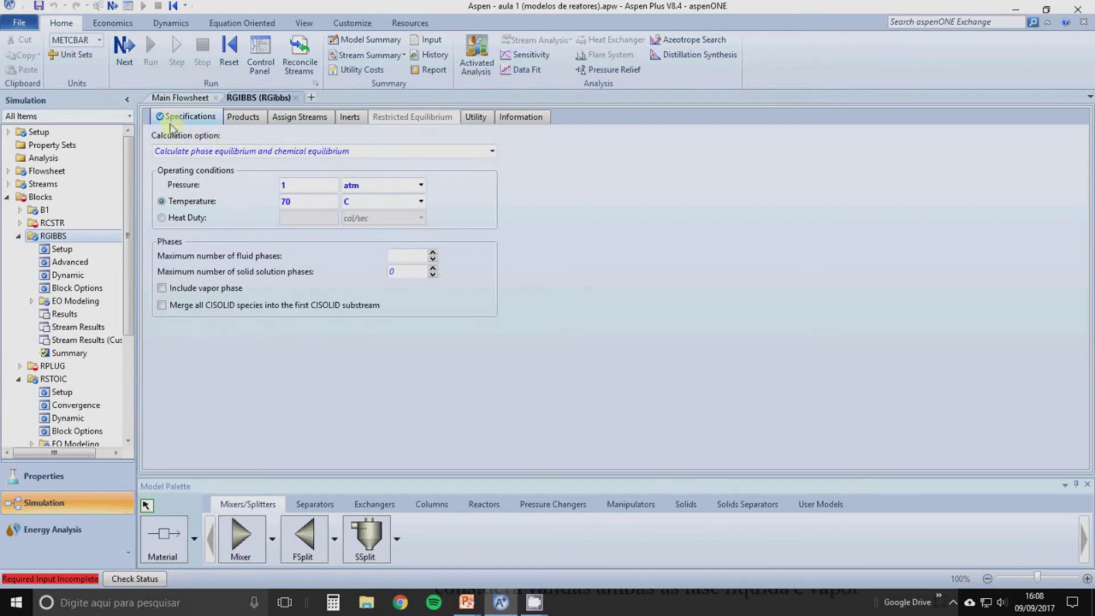
pyautogui.click(295, 98)
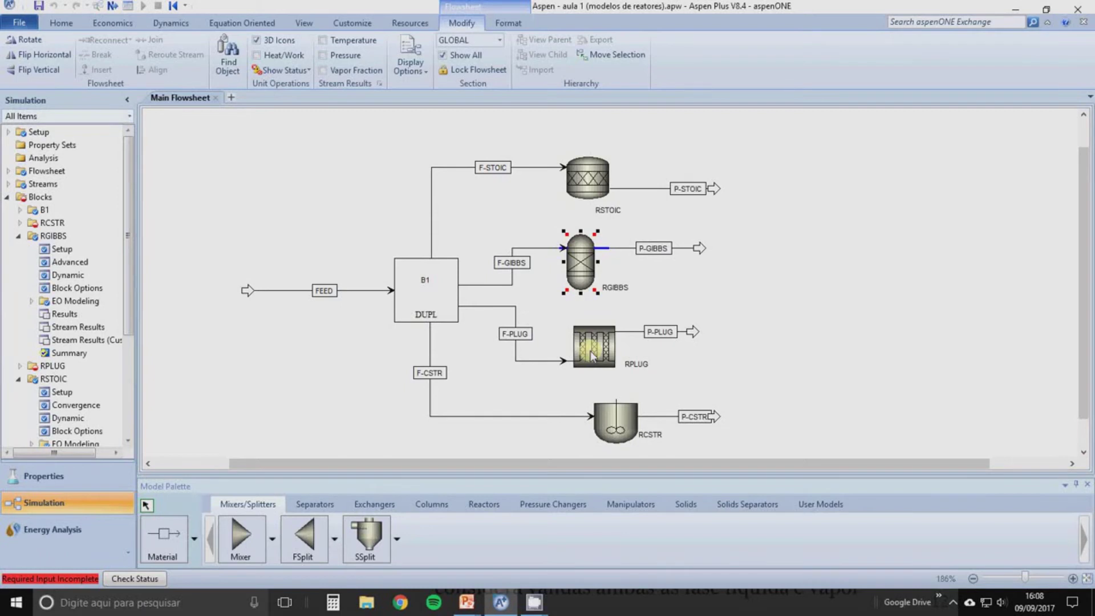
# Define the RPLUG block as a reactor with specified temperature, constant at 70 C.
pyautogui.doubleClick(592, 356)
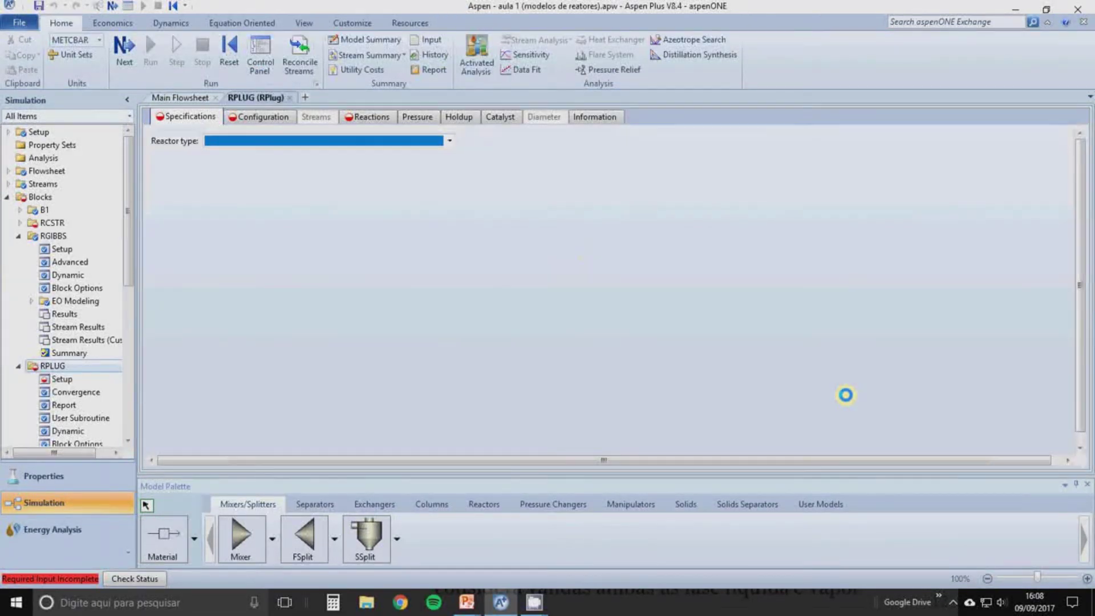
pyautogui.click(450, 141)
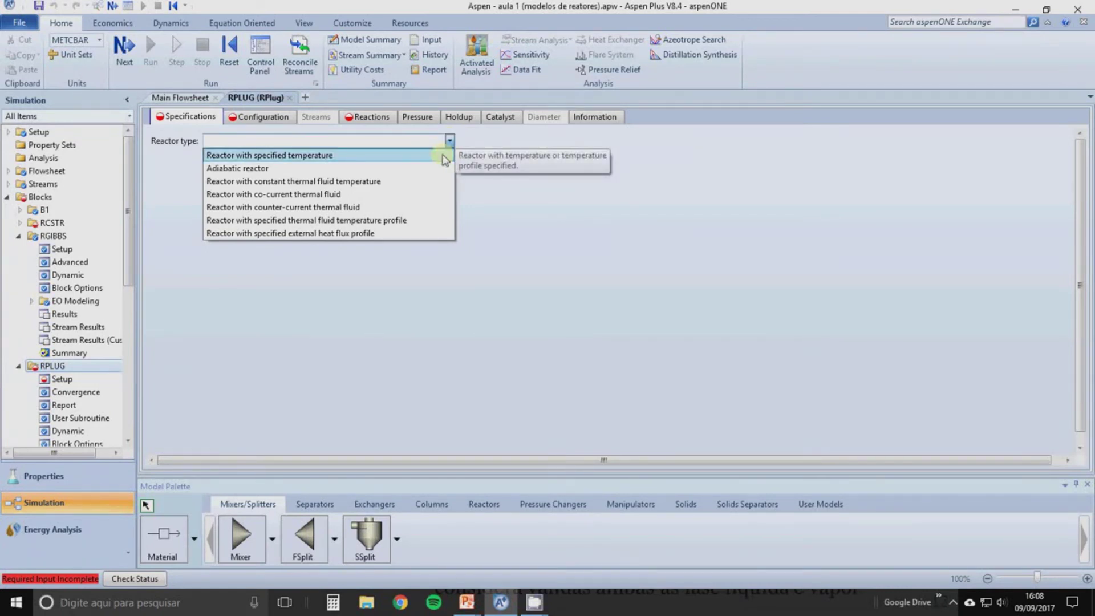
pyautogui.click(444, 158)
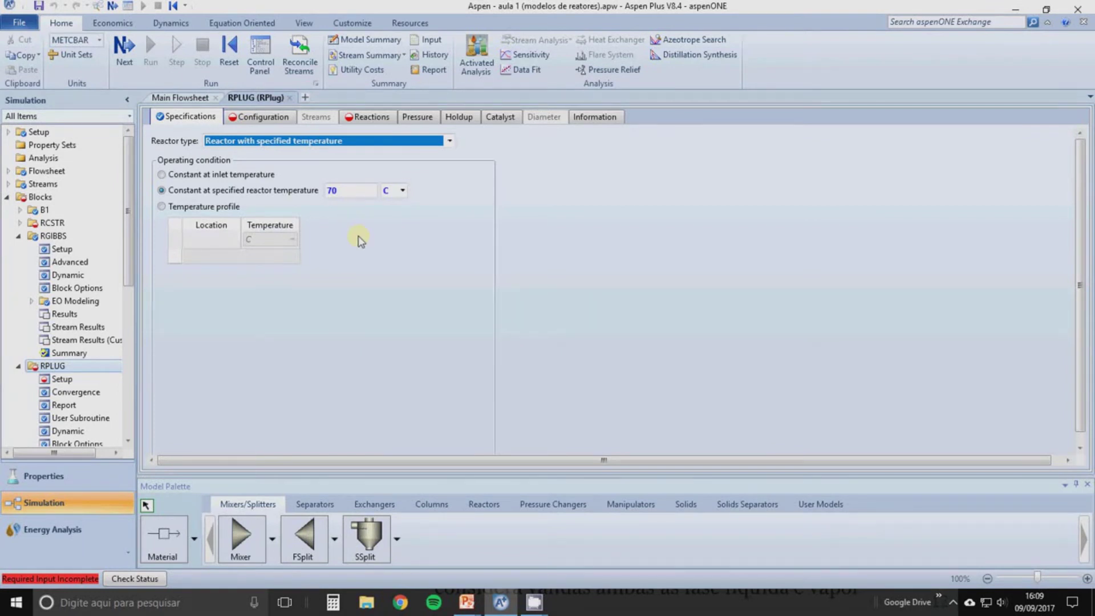
# Set the RPLUG reactor length to 2 meter and diameter to 0,3 meter, then check its reaction sets and return to the flowsheet.
pyautogui.click(260, 118)
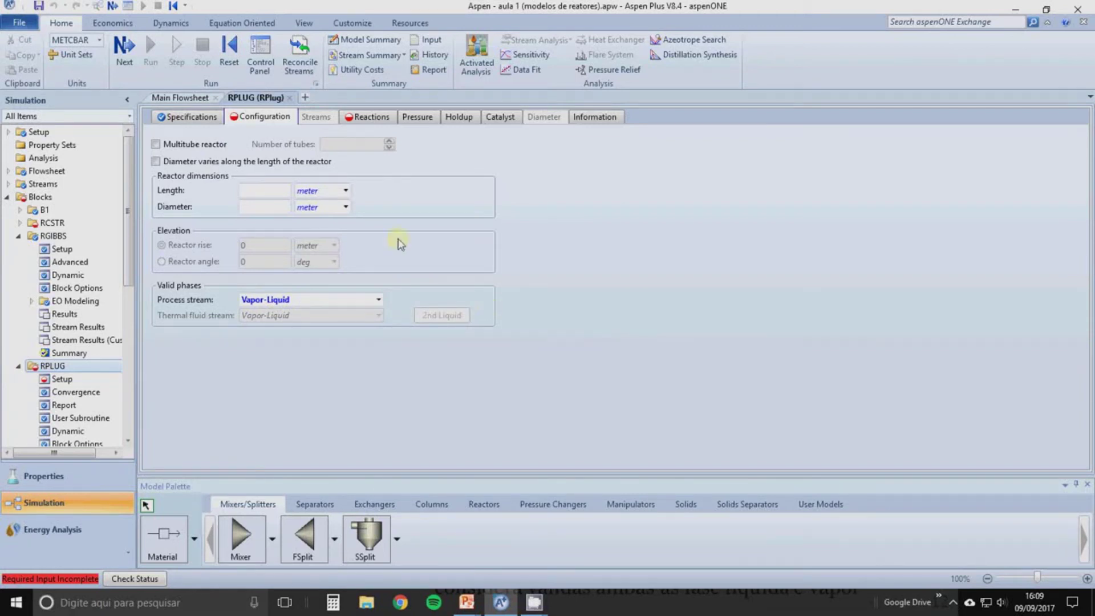
pyautogui.click(257, 191)
pyautogui.write('2')
pyautogui.click(707, 304)
pyautogui.click(246, 207)
pyautogui.write('0,3')
pyautogui.click(526, 288)
pyautogui.click(373, 119)
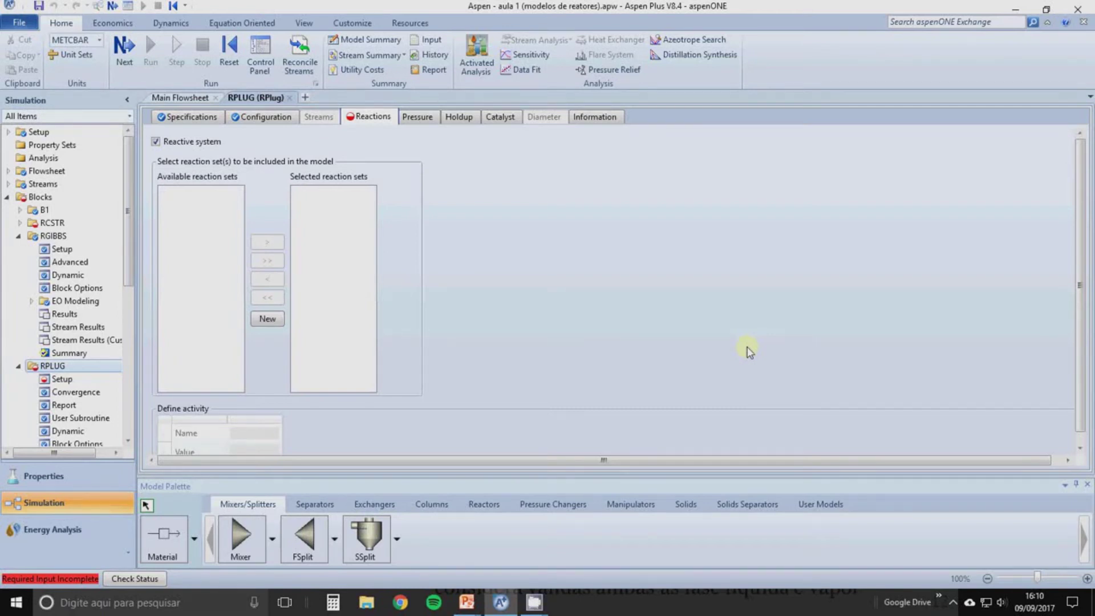
pyautogui.click(291, 98)
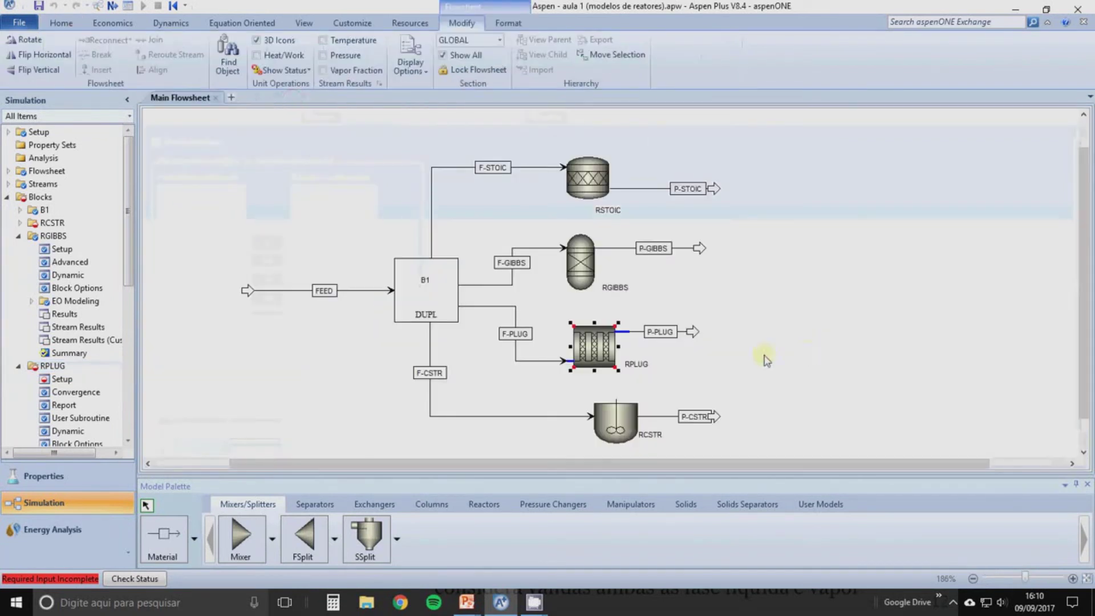
# Open the RCSTR block and set its pressure to 1 atm and temperature to 70 C.
pyautogui.click(610, 436)
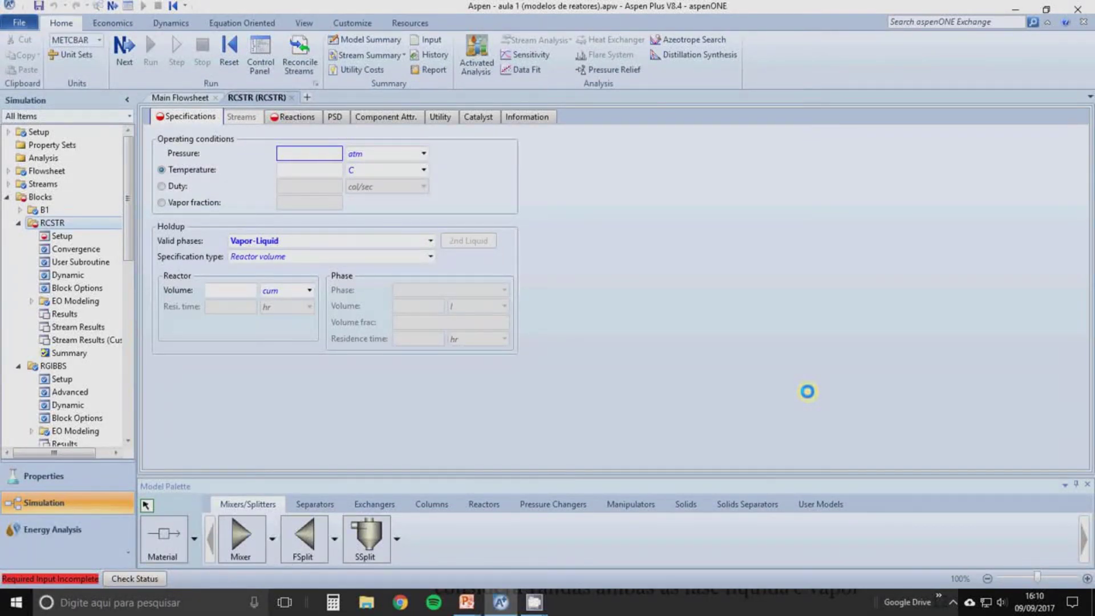
pyautogui.write('1')
pyautogui.click(307, 170)
pyautogui.write('70')
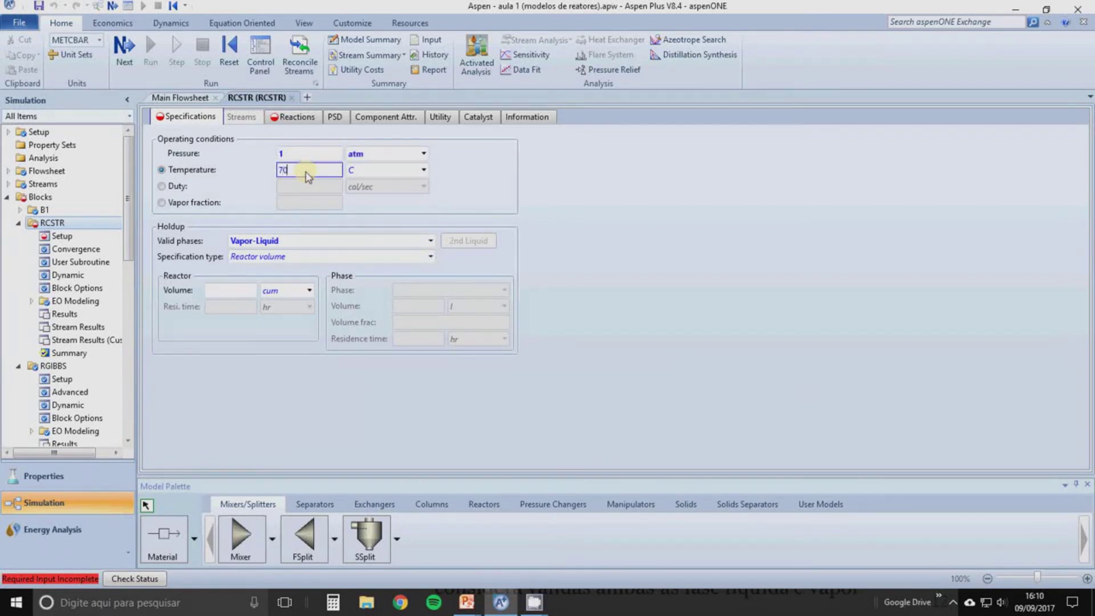
pyautogui.click(657, 280)
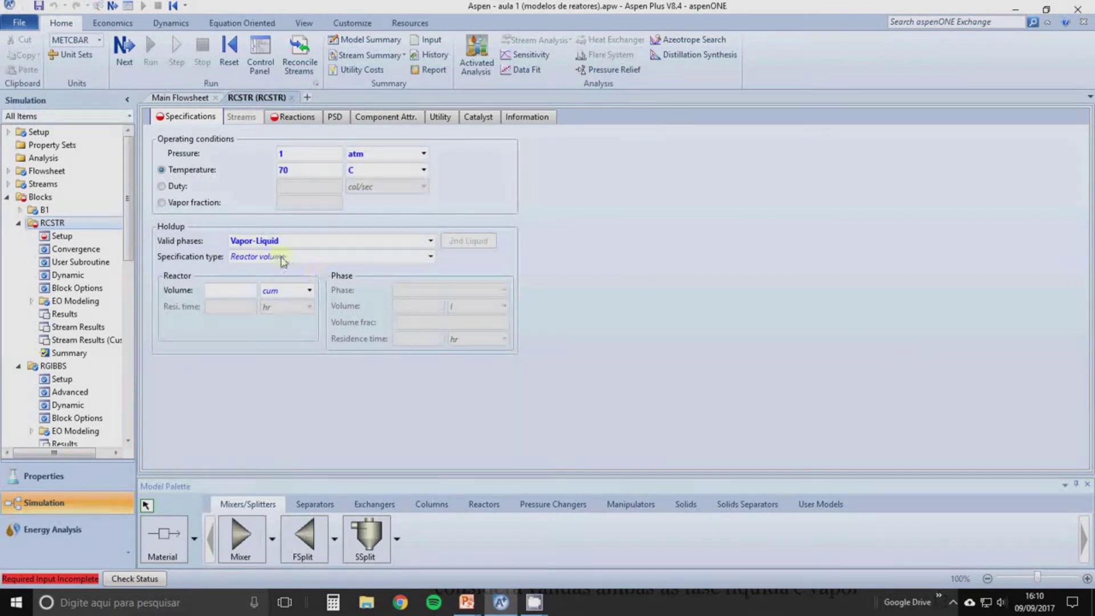
# Keep Reactor volume as the RCSTR specification type, set the volume to 0,14 cum, then check its reaction sets and return to the flowsheet.
pyautogui.click(433, 258)
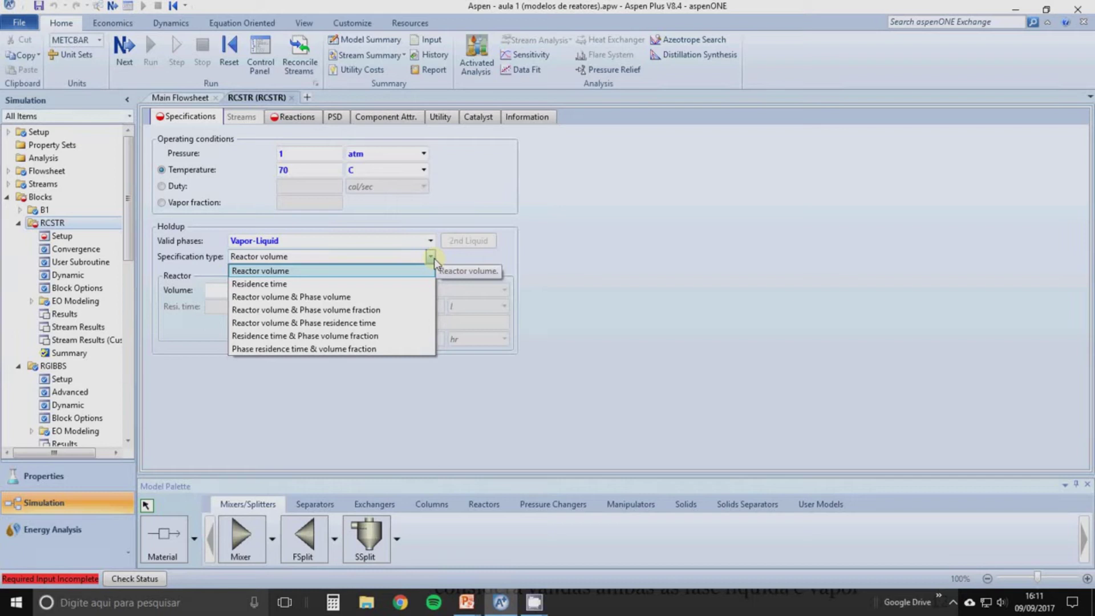
pyautogui.click(433, 257)
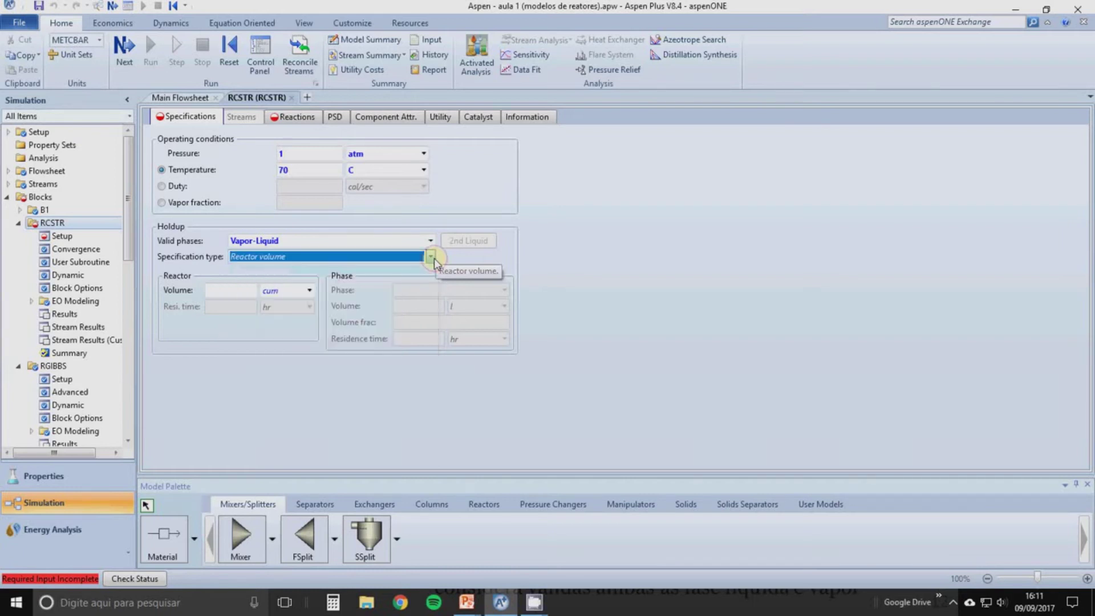
pyautogui.click(272, 386)
pyautogui.click(216, 290)
pyautogui.write('0,14')
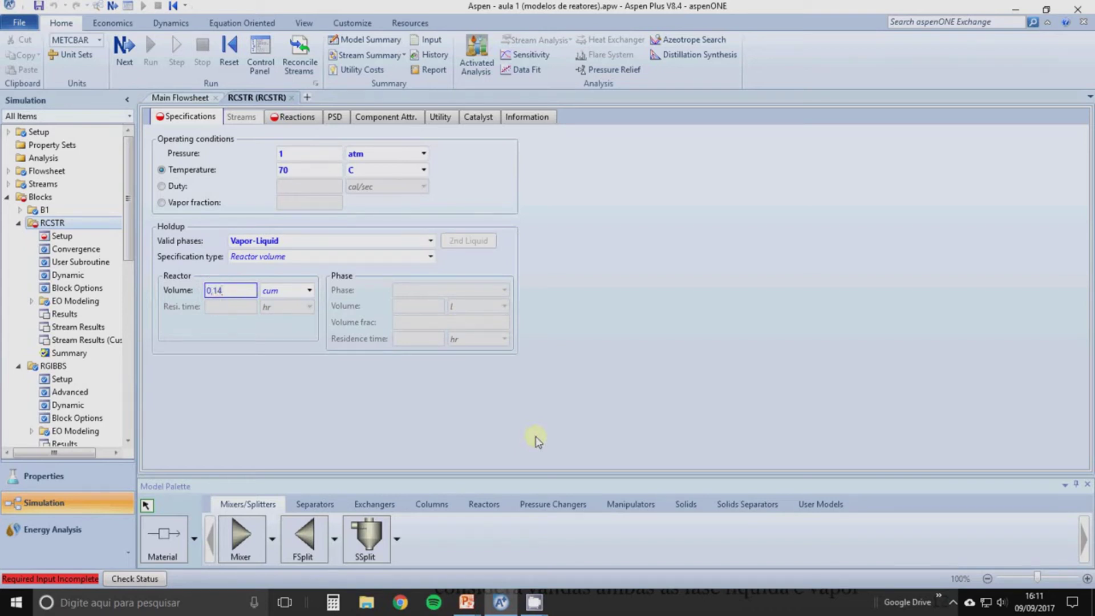
pyautogui.press('Return')
pyautogui.click(291, 117)
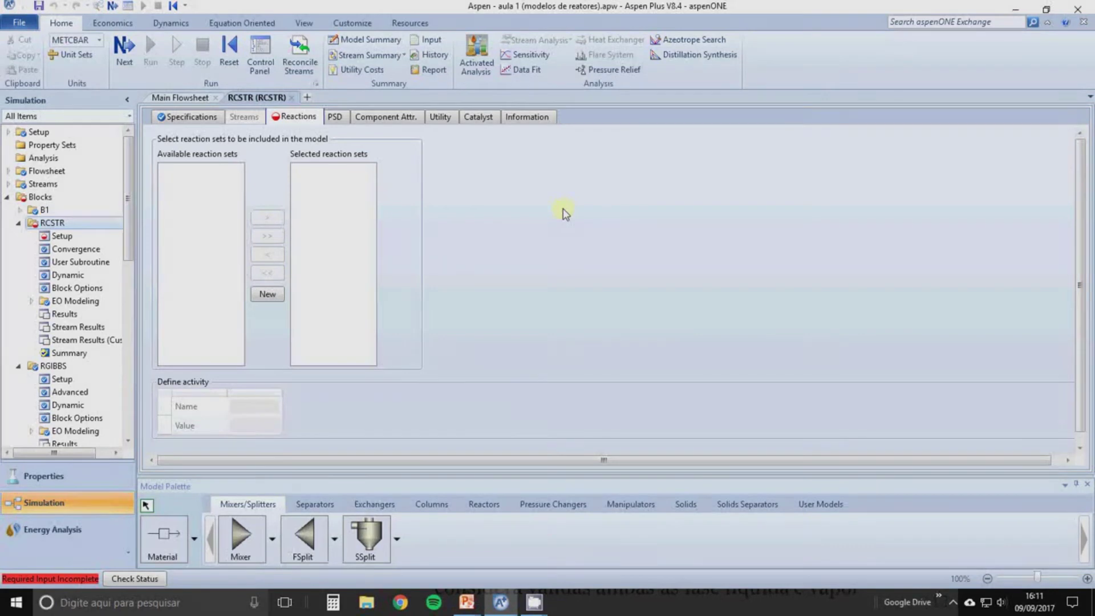
pyautogui.click(292, 98)
pyautogui.click(260, 363)
# Create a new reaction set R-1 of type POWERLAW under Reactions.
pyautogui.scroll(-1, 43, 307)
pyautogui.scroll(-10, 42, 307)
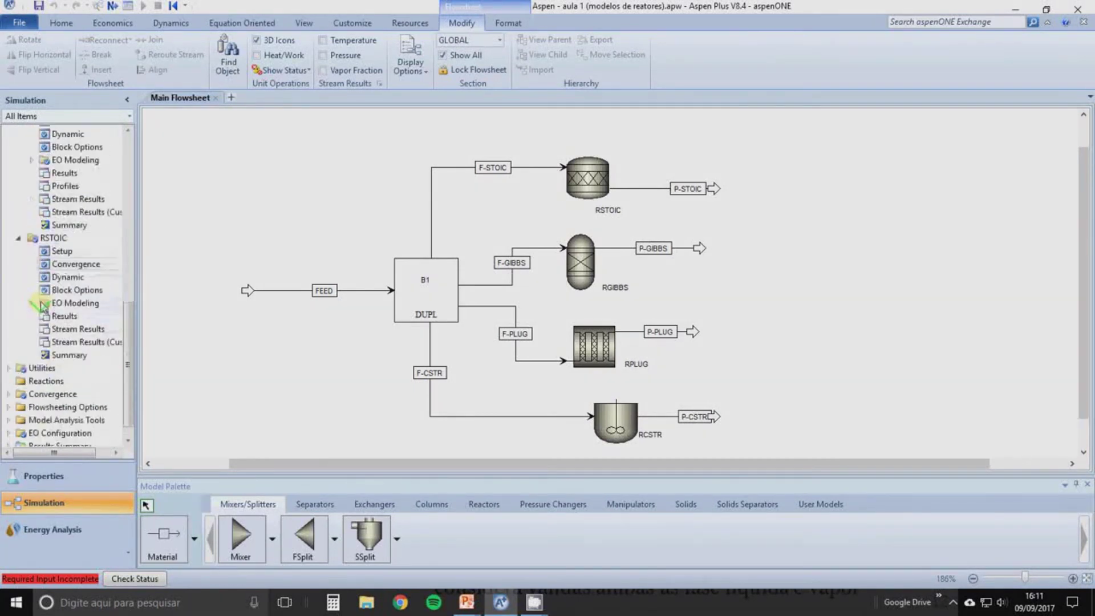
pyautogui.scroll(-1, 41, 307)
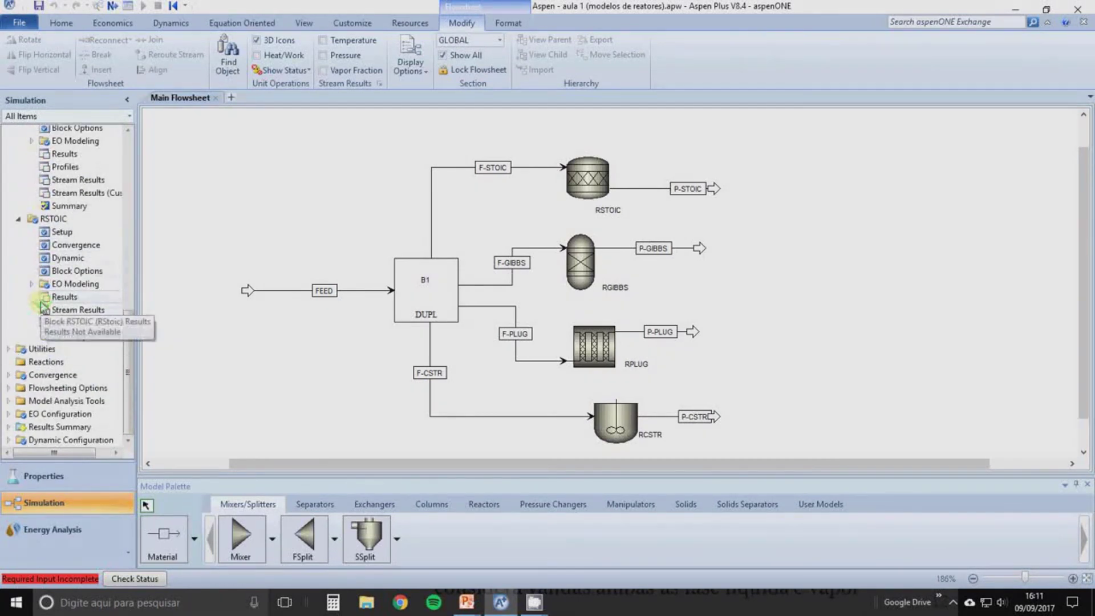
pyautogui.doubleClick(33, 364)
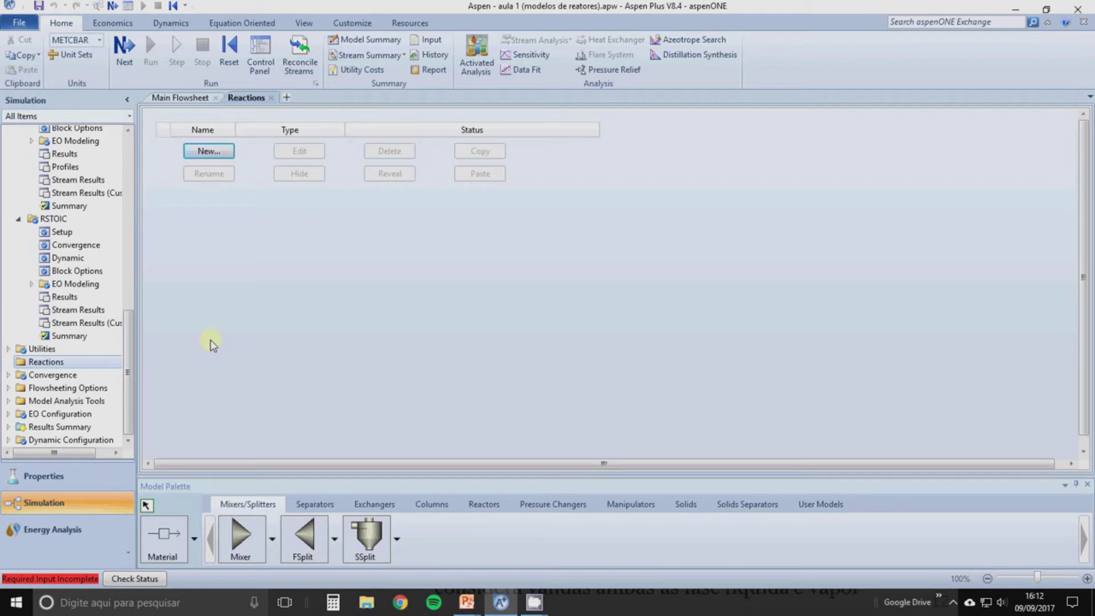
pyautogui.click(195, 153)
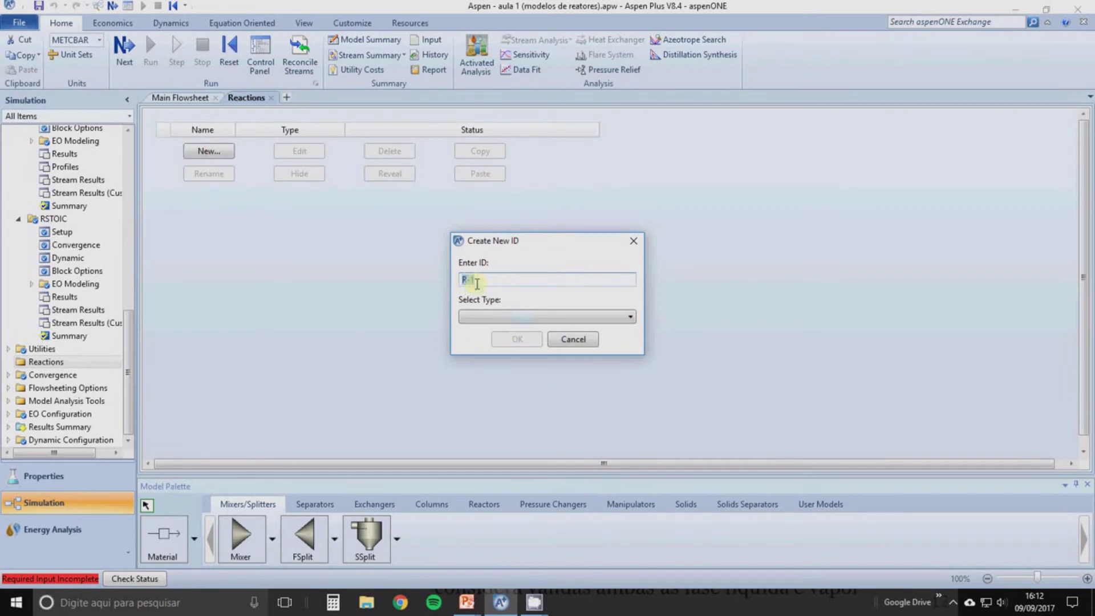
pyautogui.click(631, 317)
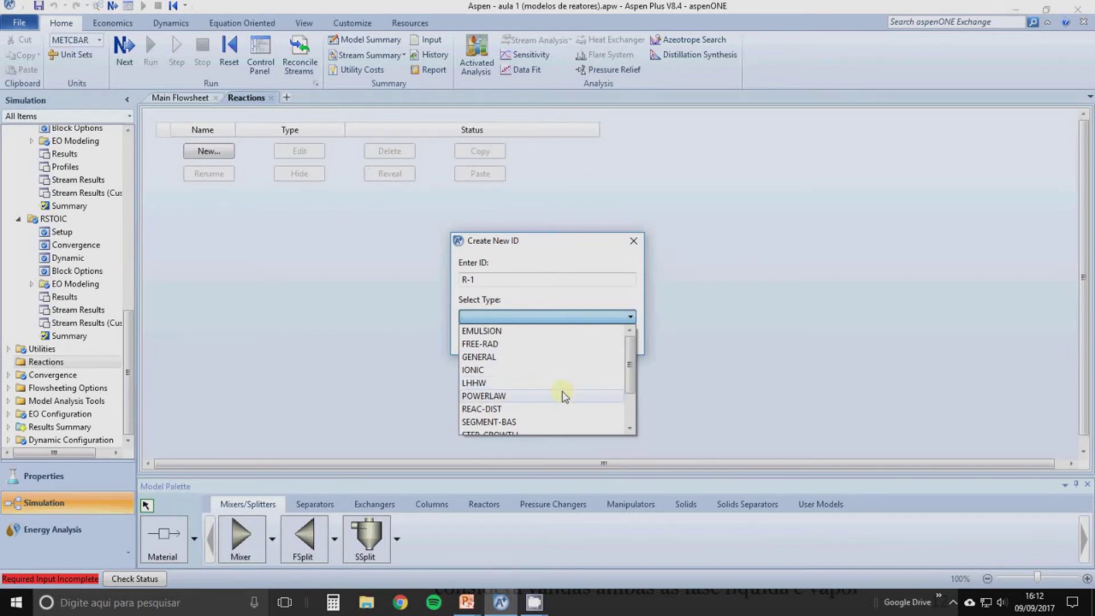
pyautogui.scroll(-2, 563, 396)
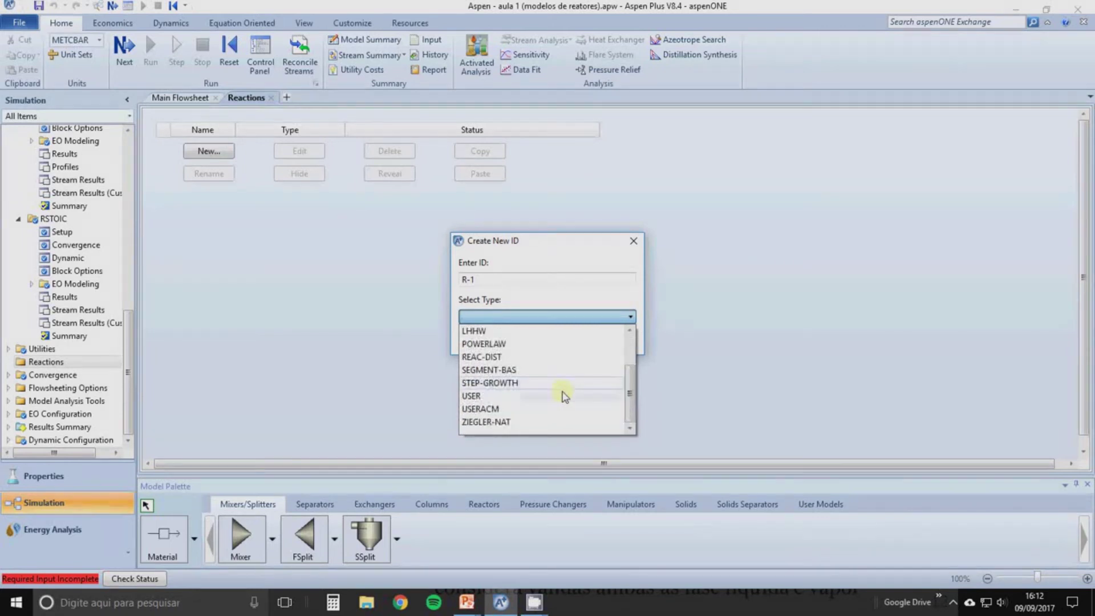
pyautogui.scroll(1, 563, 396)
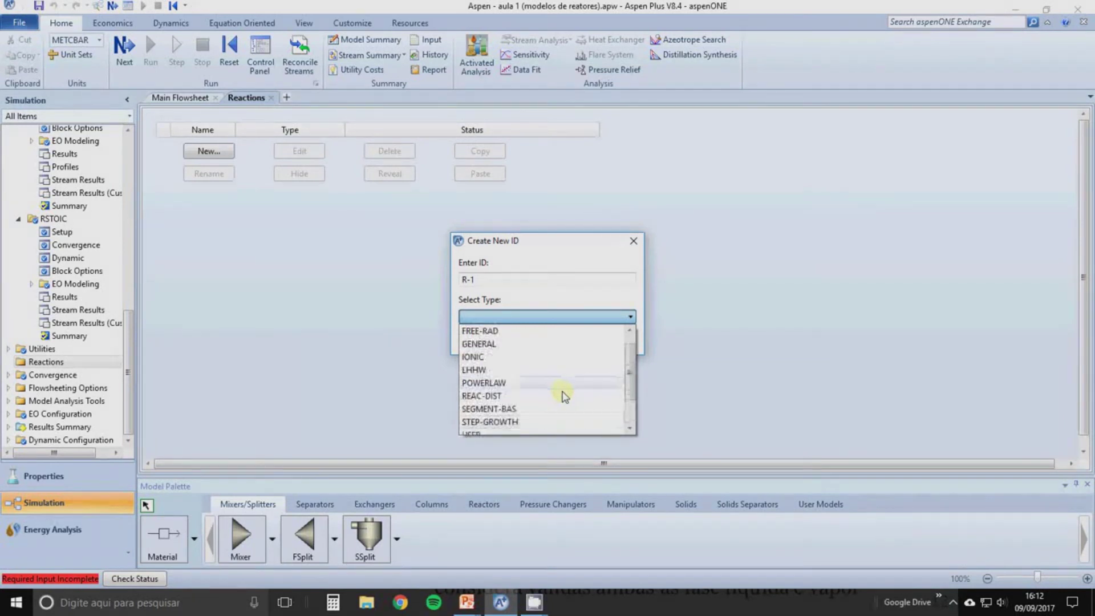
pyautogui.click(501, 383)
pyautogui.click(507, 341)
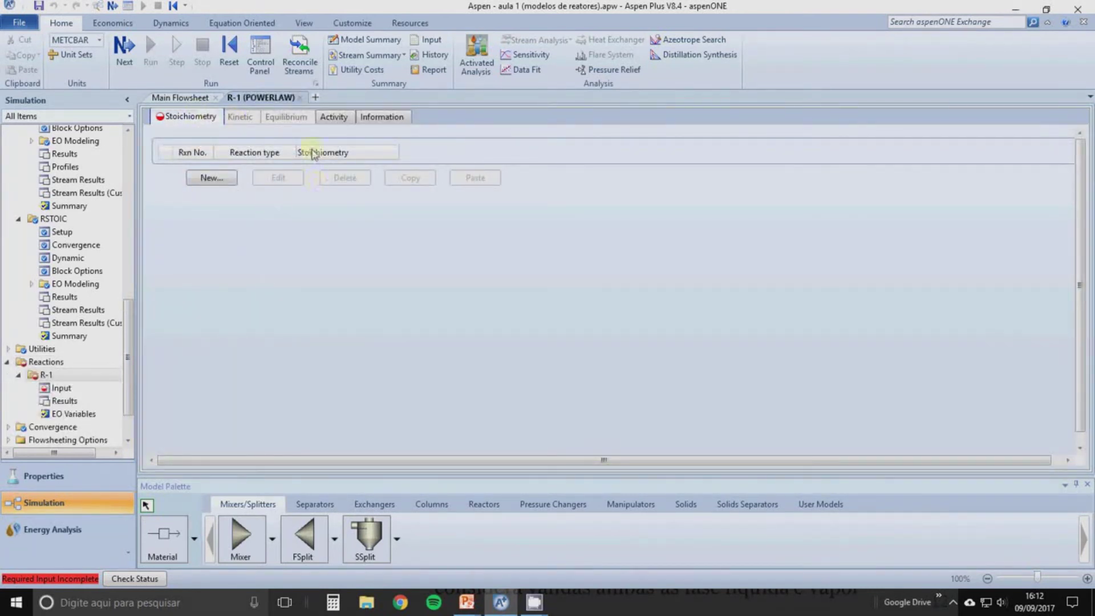
# Add kinetic reaction 1 to R-1 with ETHAN-01 and ACETI-01 as reactants.
pyautogui.click(215, 181)
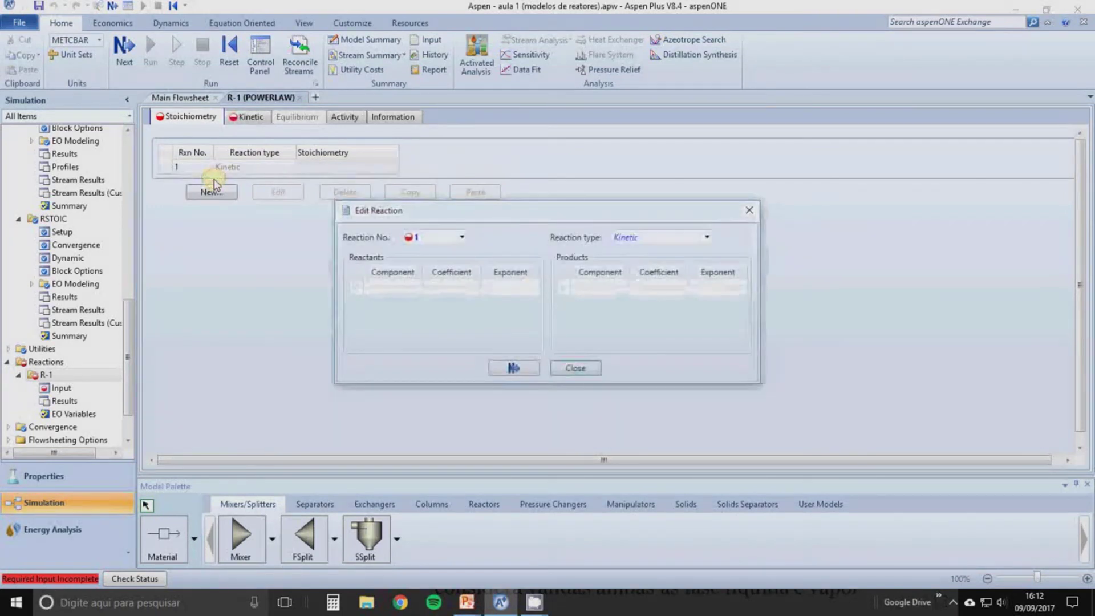
pyautogui.click(414, 287)
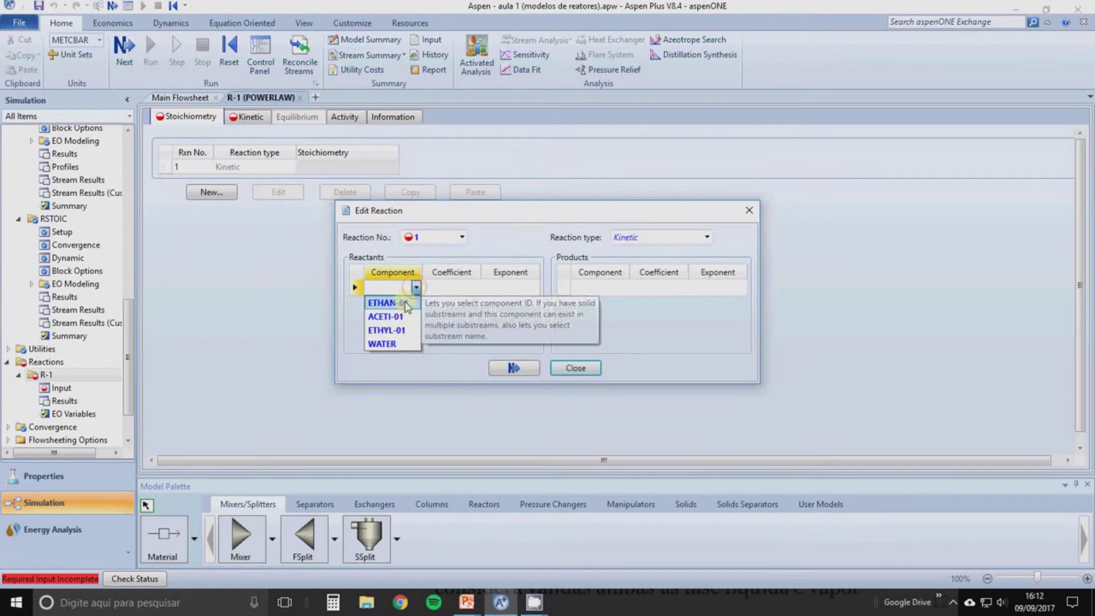
pyautogui.click(406, 305)
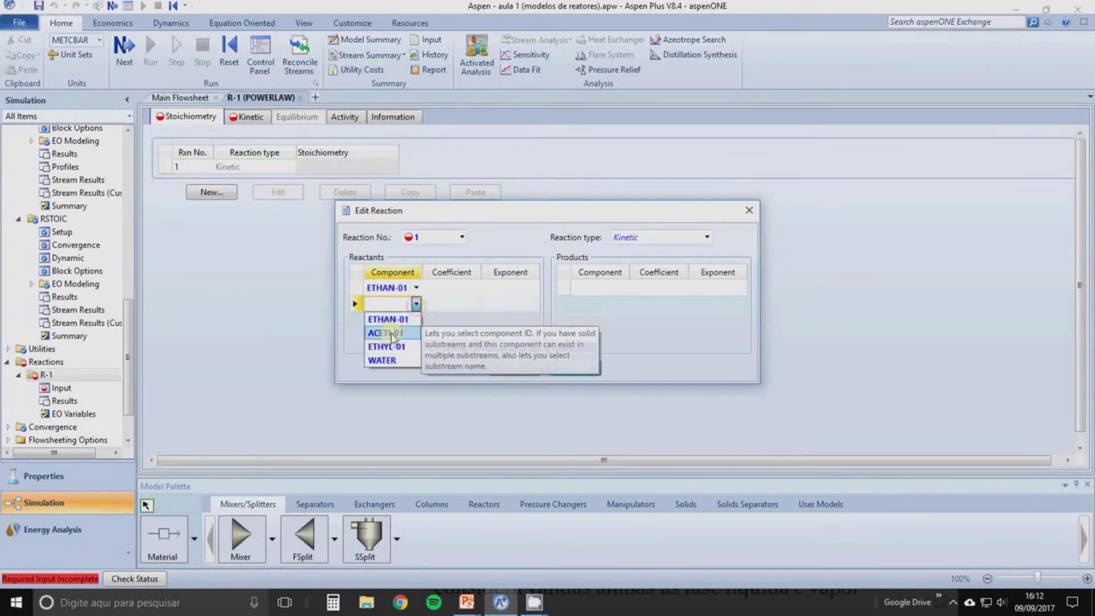
pyautogui.click(384, 313)
# Add ETHYL-01 and WATER as the products of kinetic reaction 1 in R-1.
pyautogui.click(623, 288)
pyautogui.click(626, 288)
pyautogui.click(593, 317)
pyautogui.click(624, 305)
pyautogui.click(624, 305)
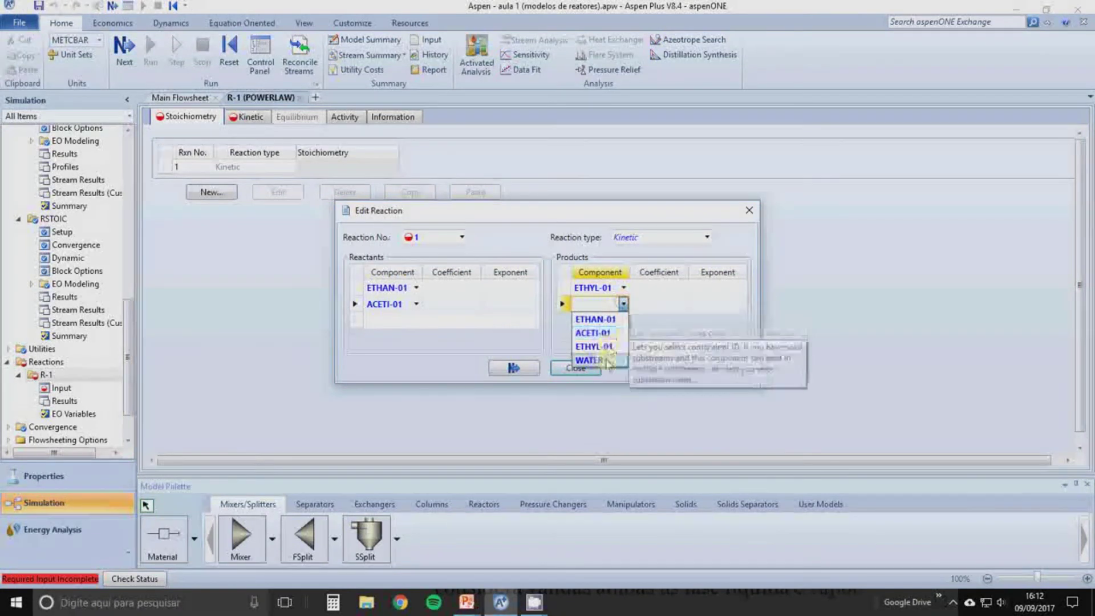
pyautogui.click(607, 360)
# Set the stoichiometric coefficients of the kinetic reaction's reactants, ETHAN-01 and ACETI-01, to -1.
pyautogui.click(461, 289)
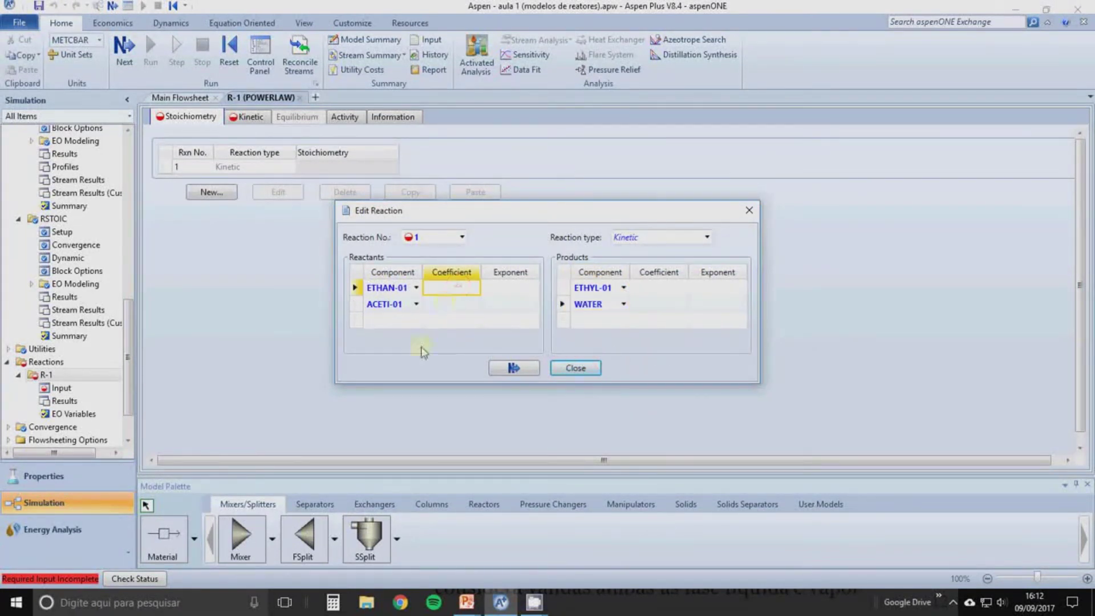
pyautogui.write('1')
pyautogui.click(435, 308)
pyautogui.write('1')
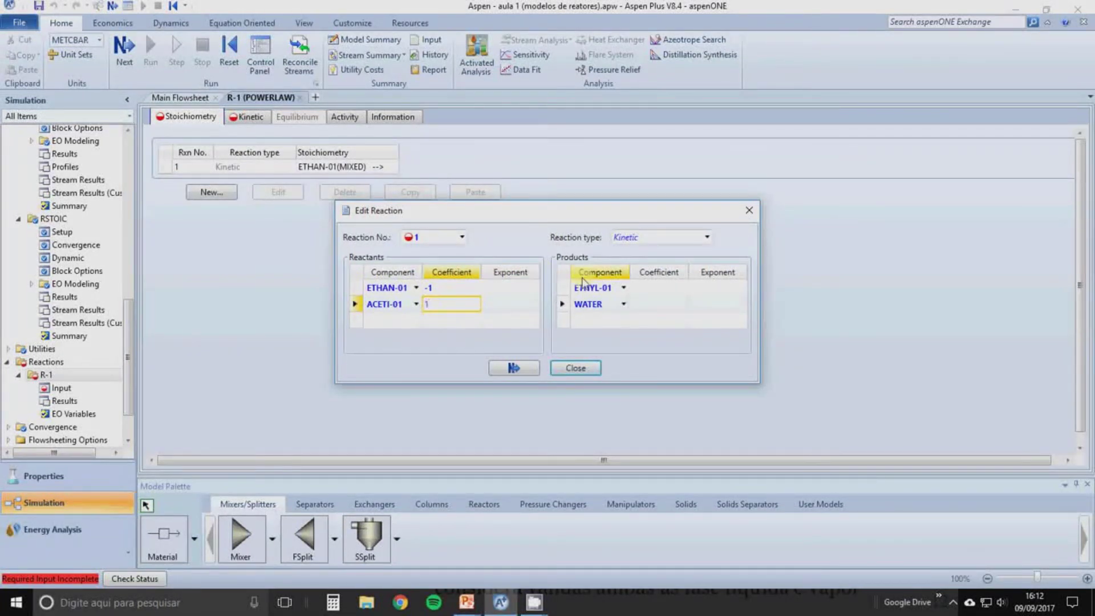
# Set the stoichiometric coefficients of the kinetic reaction's products, ETHYL-01 and WATER, to 1.
pyautogui.click(640, 289)
pyautogui.write('1')
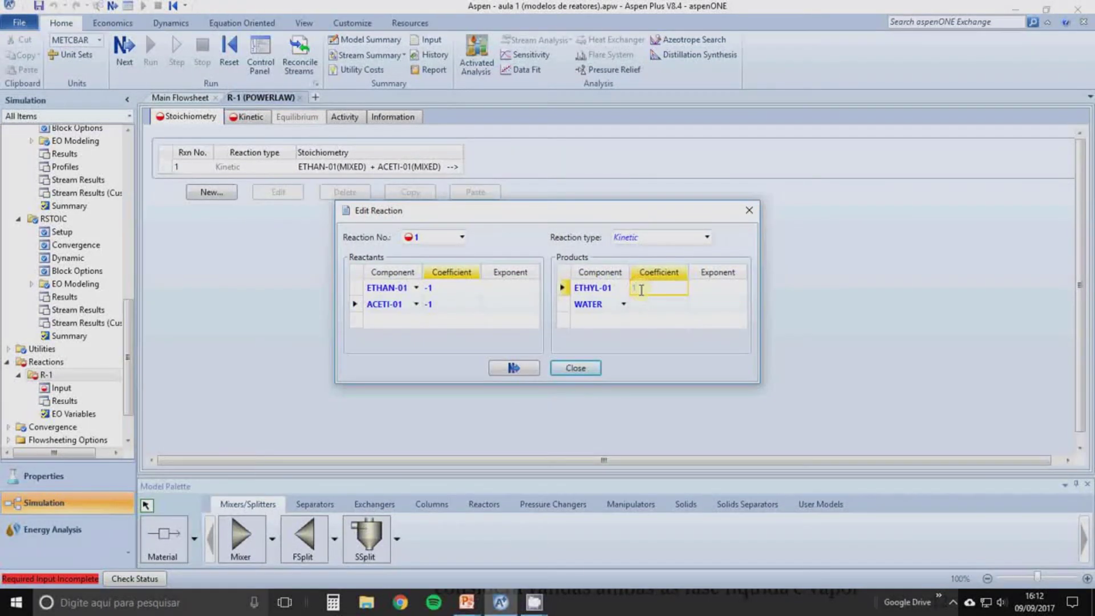
pyautogui.click(641, 306)
pyautogui.write('1')
pyautogui.click(664, 358)
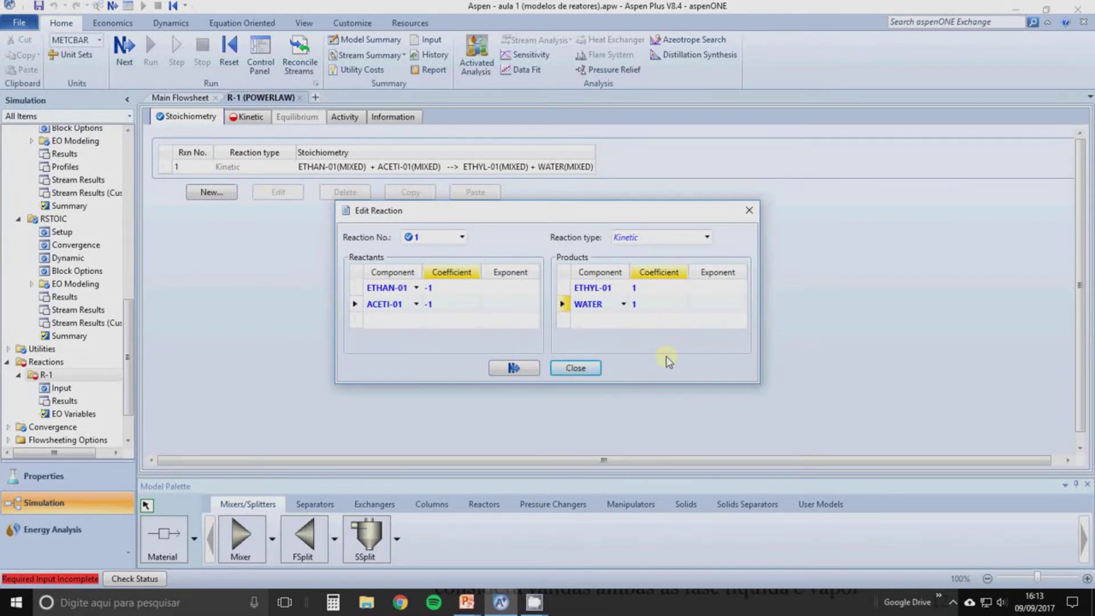
# Set the exponents of kinetic reaction 1 to 1 for ETHAN-01 and ACETI-01 and 0 for ETHYL-01 and WATER.
pyautogui.click(501, 288)
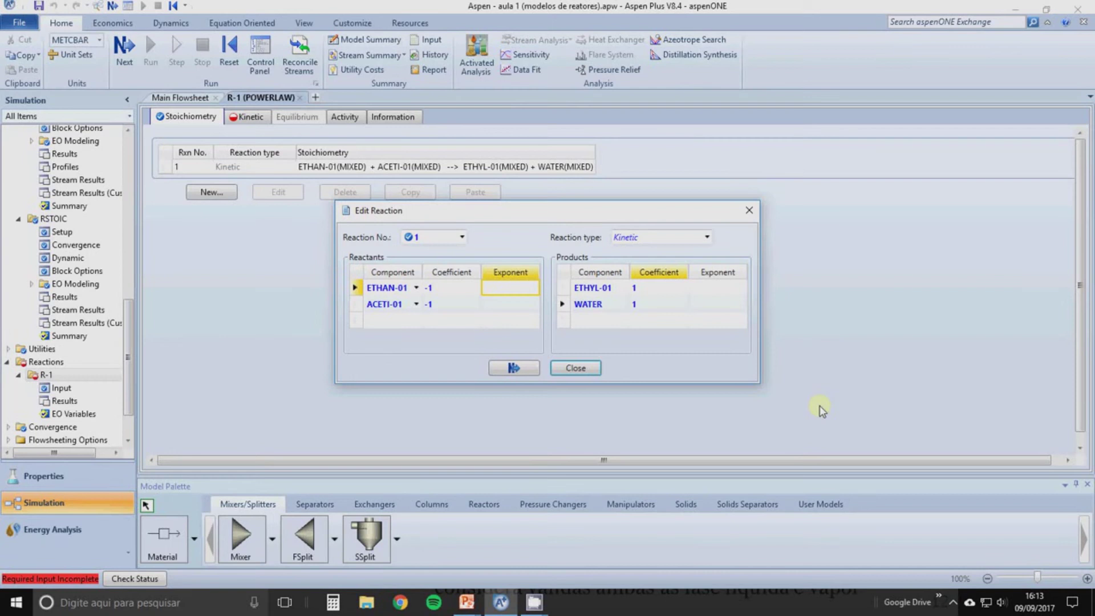
pyautogui.write('1')
pyautogui.click(508, 305)
pyautogui.write('1')
pyautogui.click(705, 289)
pyautogui.write('0')
pyautogui.click(708, 303)
pyautogui.write('0')
pyautogui.click(713, 361)
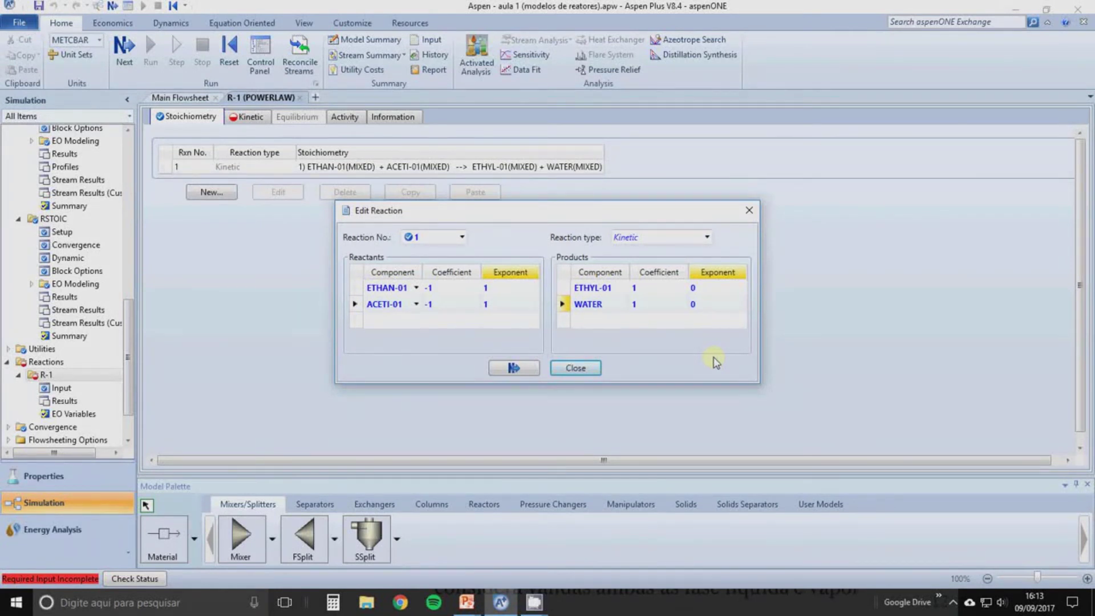
pyautogui.click(517, 367)
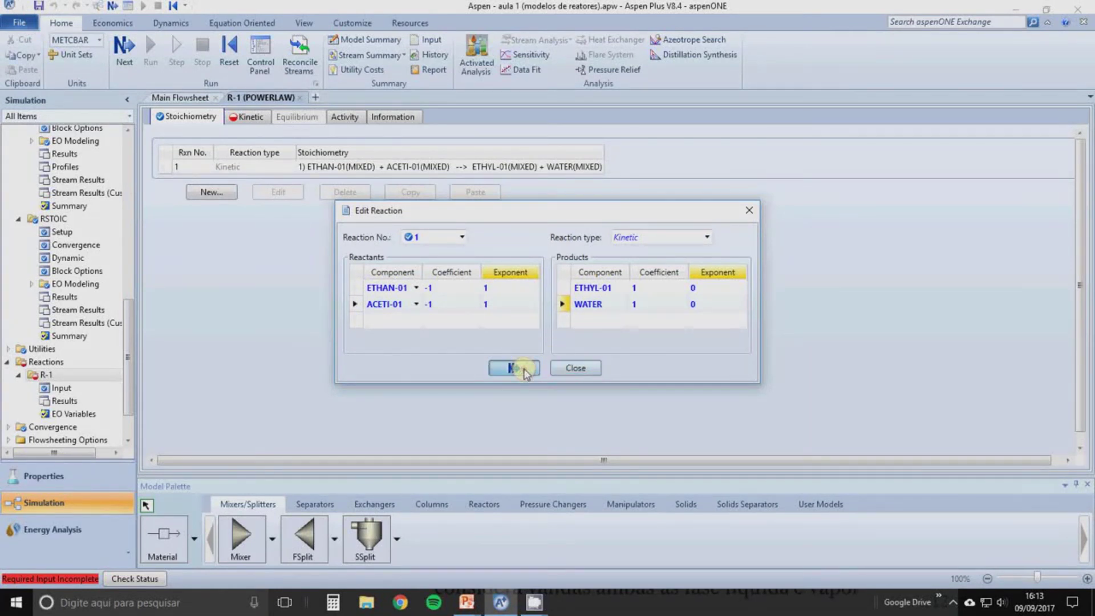
pyautogui.click(572, 370)
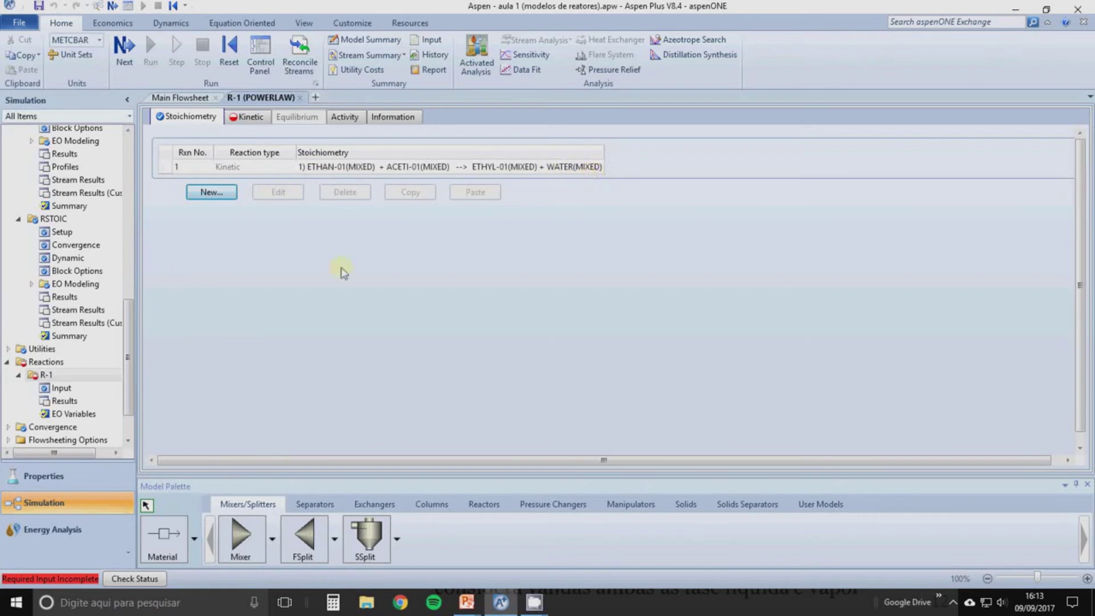
# Add kinetic reaction 2 to R-1 with ETHYL-01 and WATER as reactants.
pyautogui.click(210, 194)
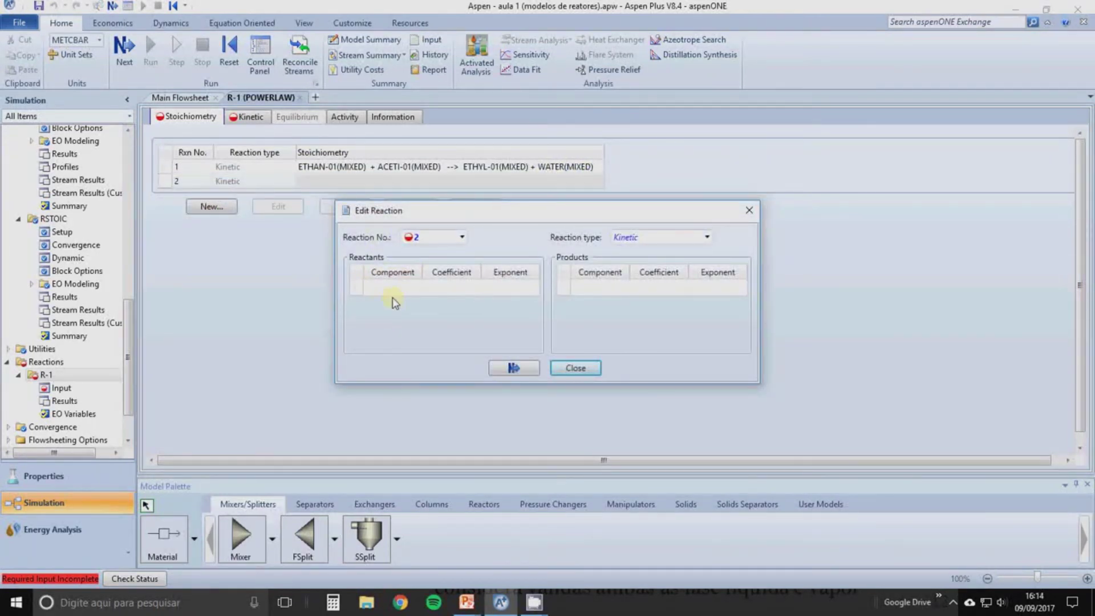
pyautogui.click(420, 291)
pyautogui.click(417, 288)
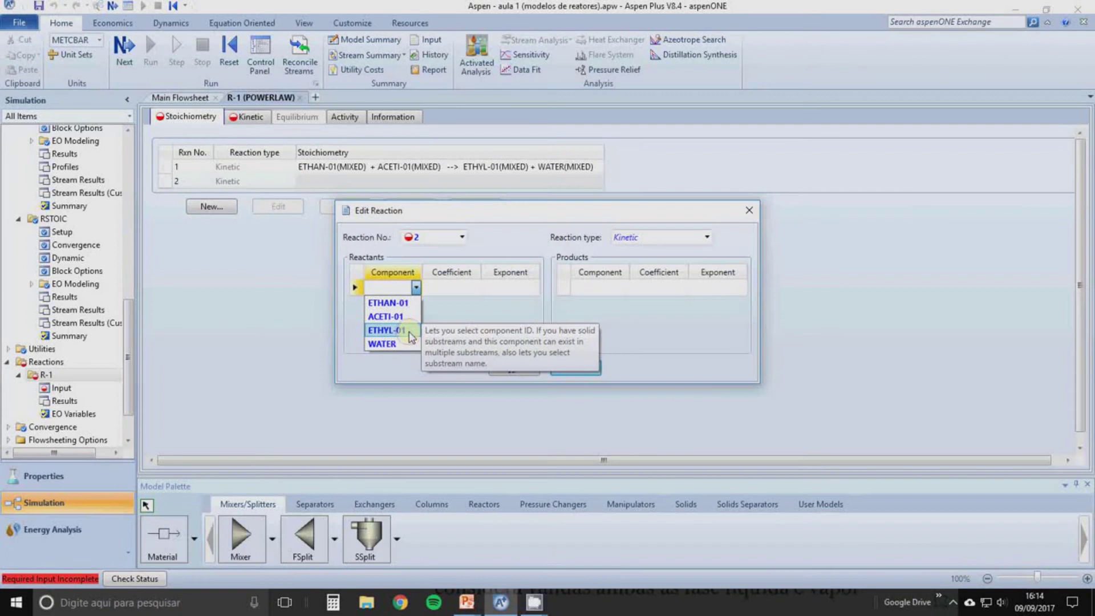
pyautogui.click(411, 335)
pyautogui.click(418, 306)
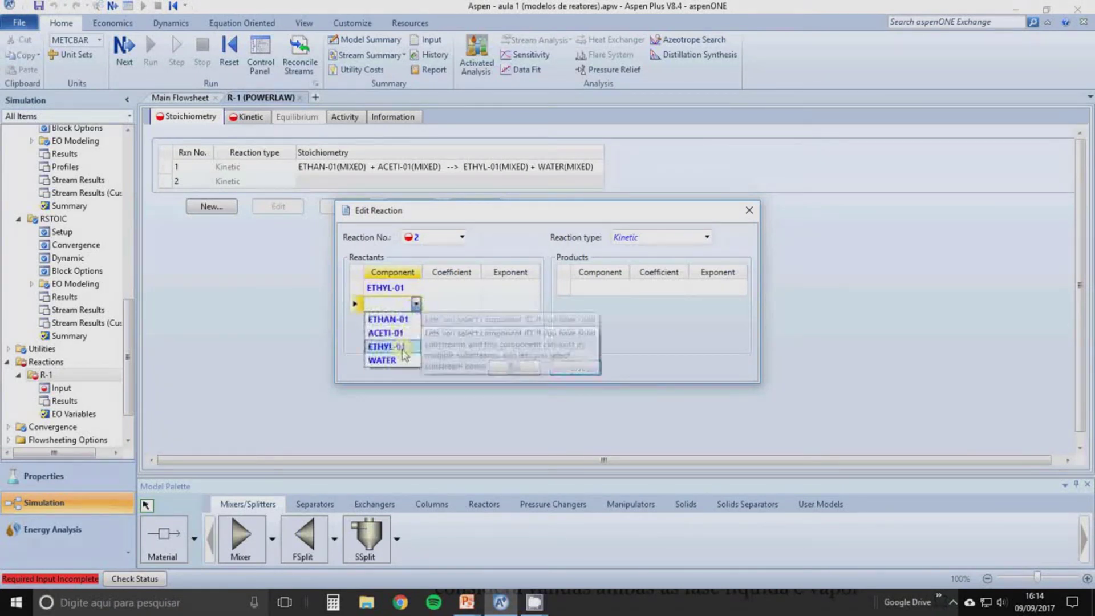
pyautogui.click(406, 363)
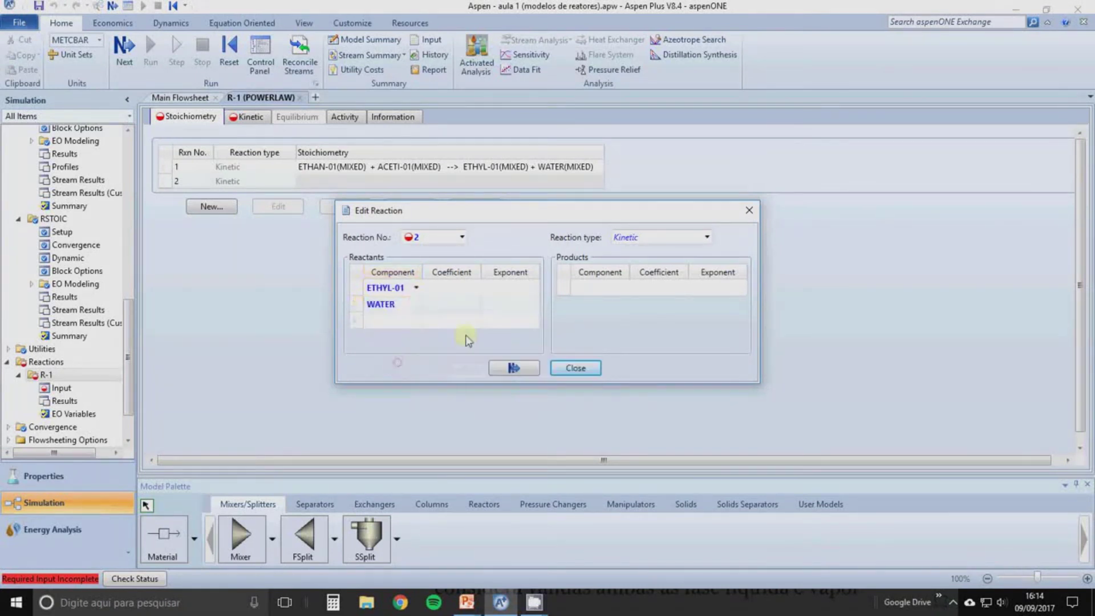
# Add ETHAN-01 and ACETI-01 as the products of kinetic reaction 2.
pyautogui.click(624, 289)
pyautogui.click(607, 306)
pyautogui.click(623, 305)
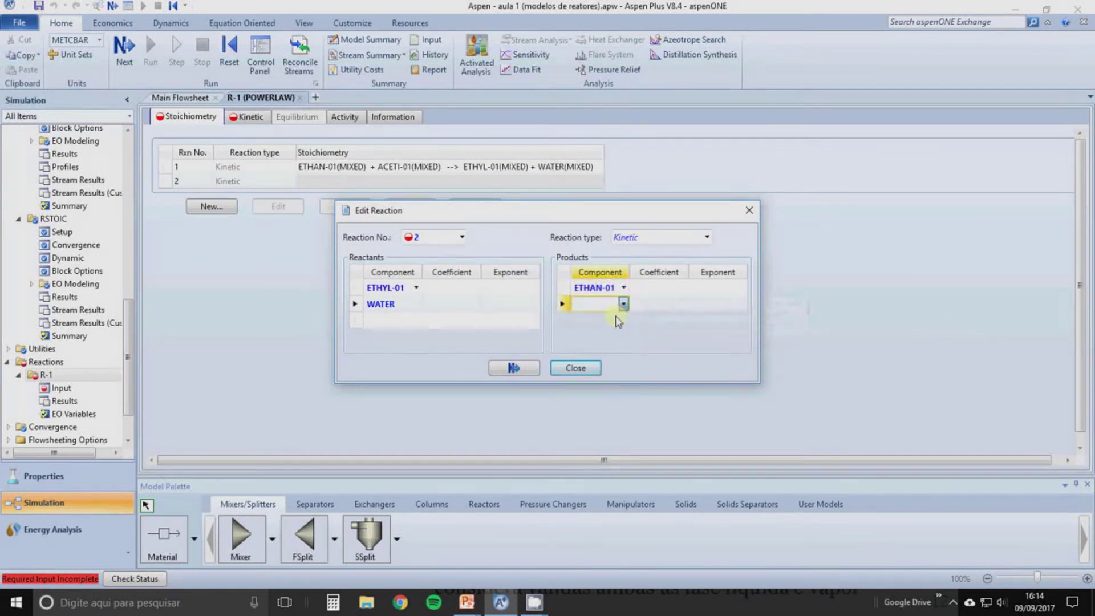
pyautogui.click(607, 330)
# Set the stoichiometric coefficients of kinetic reaction 2 to -1 for both reactants and 1 for both products.
pyautogui.click(440, 288)
pyautogui.write('-1')
pyautogui.press('Return')
pyautogui.write('1')
pyautogui.click(651, 288)
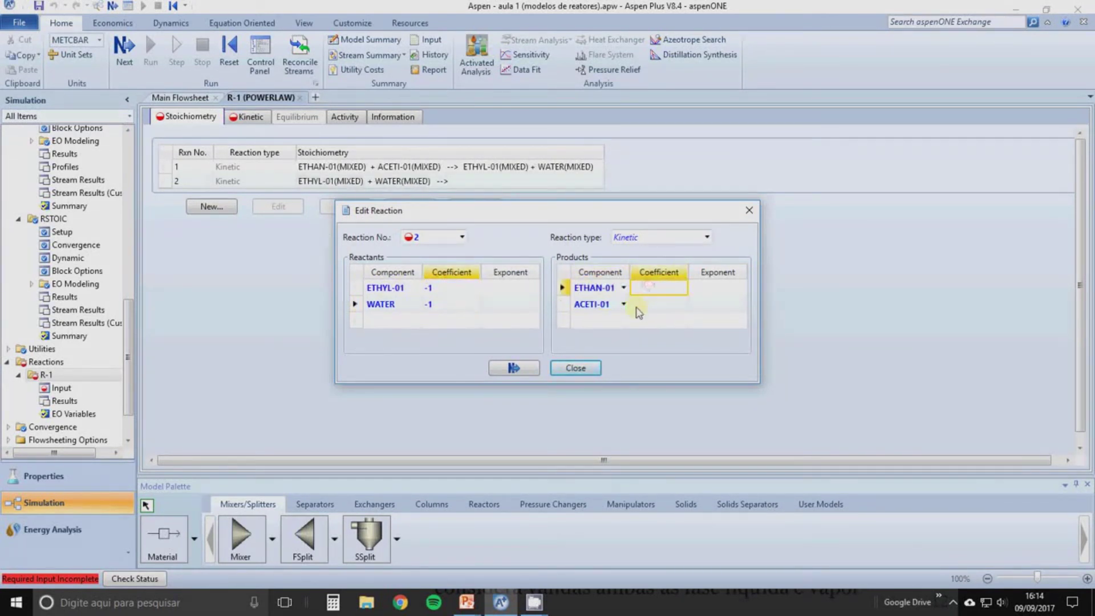
pyautogui.write('1')
pyautogui.click(645, 305)
pyautogui.write('1')
pyautogui.click(640, 362)
# Set the exponents of kinetic reaction 2 to 1 for ETHYL-01 and WATER and 0 for ETHAN-01 and ACETI-01.
pyautogui.click(502, 289)
pyautogui.write('1')
pyautogui.click(504, 303)
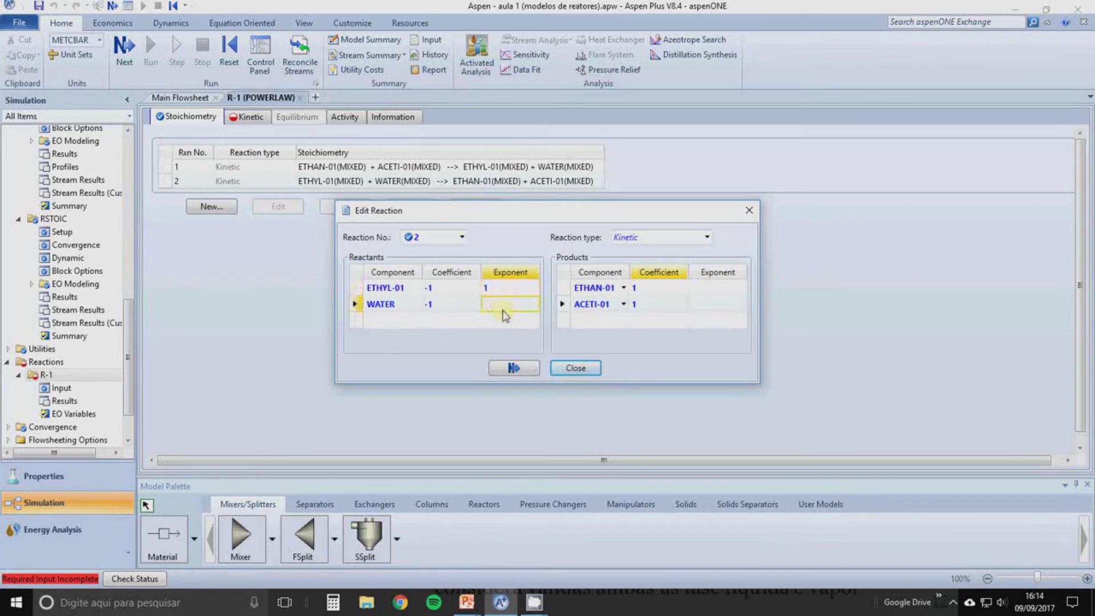
pyautogui.write('1')
pyautogui.click(705, 289)
pyautogui.write('0')
pyautogui.click(705, 304)
pyautogui.write('0')
pyautogui.click(717, 358)
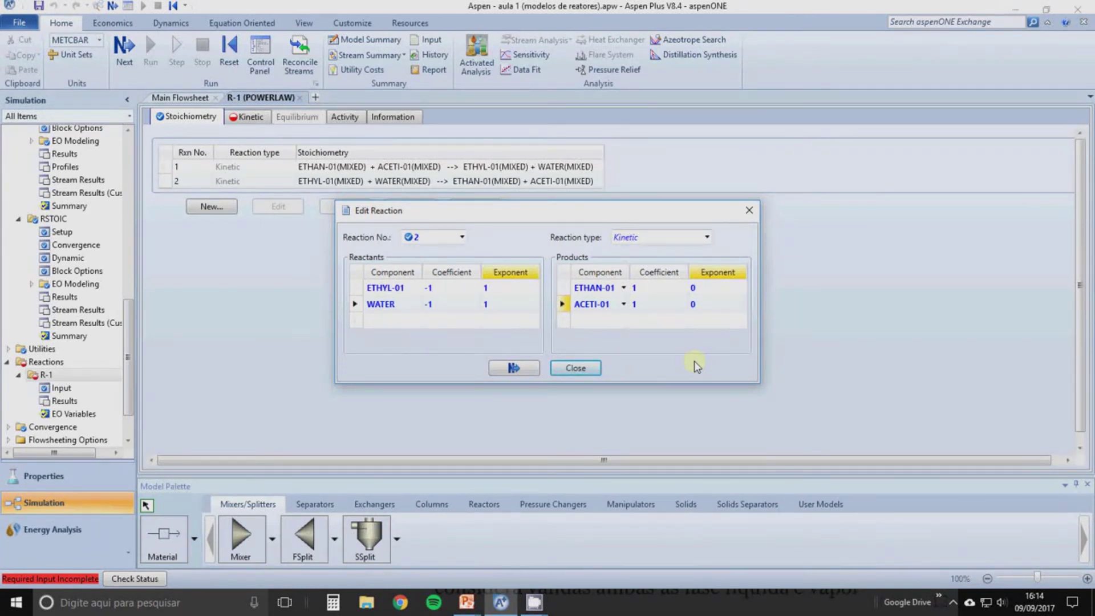
pyautogui.click(588, 370)
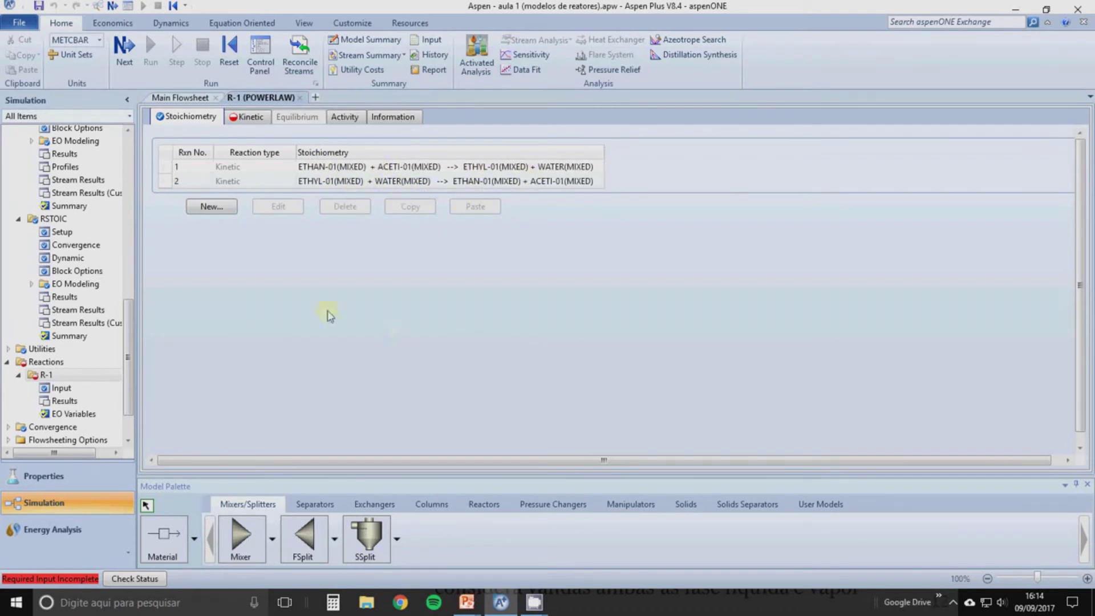
# Set reaction 1's power-law kinetics to a k of 1,9e+08 and an activation energy of 5,95e+07 J/kmol.
pyautogui.click(242, 119)
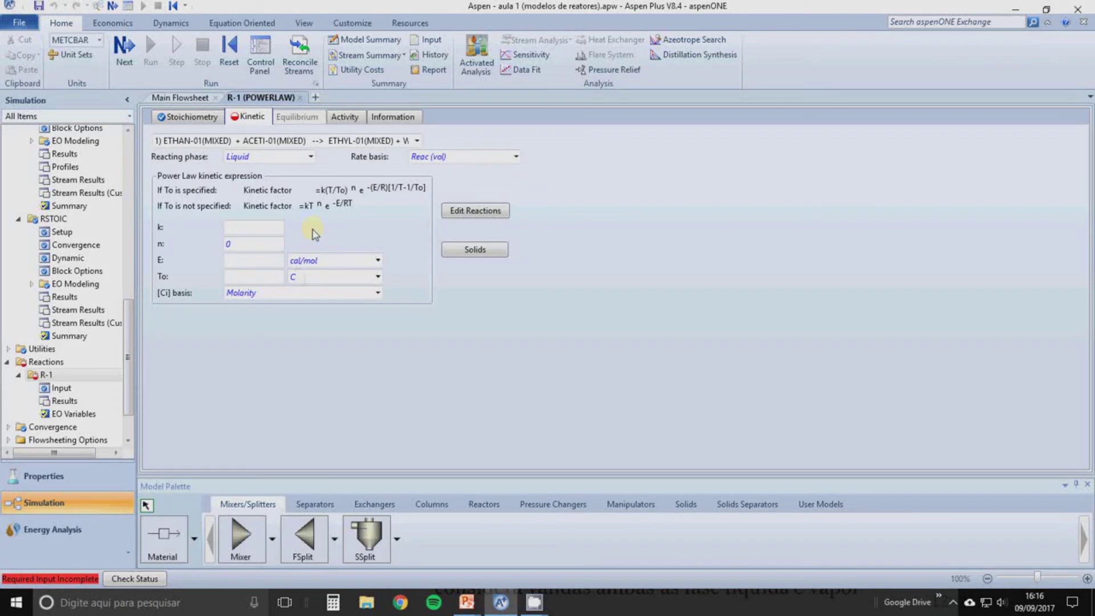
pyautogui.click(274, 228)
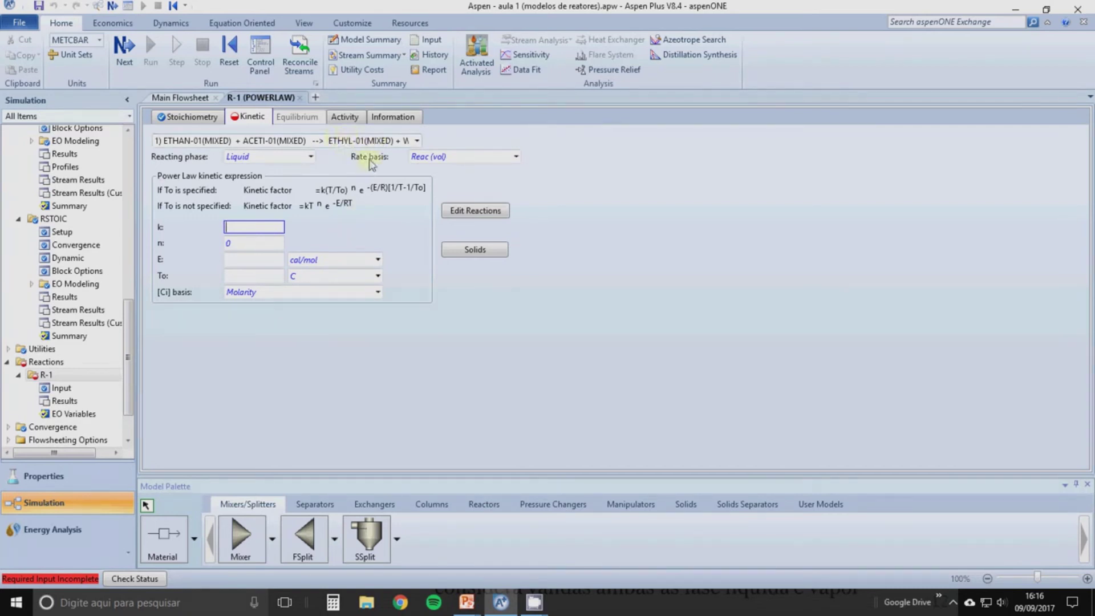
pyautogui.write('1,9')
pyautogui.write('e+08')
pyautogui.press('Return')
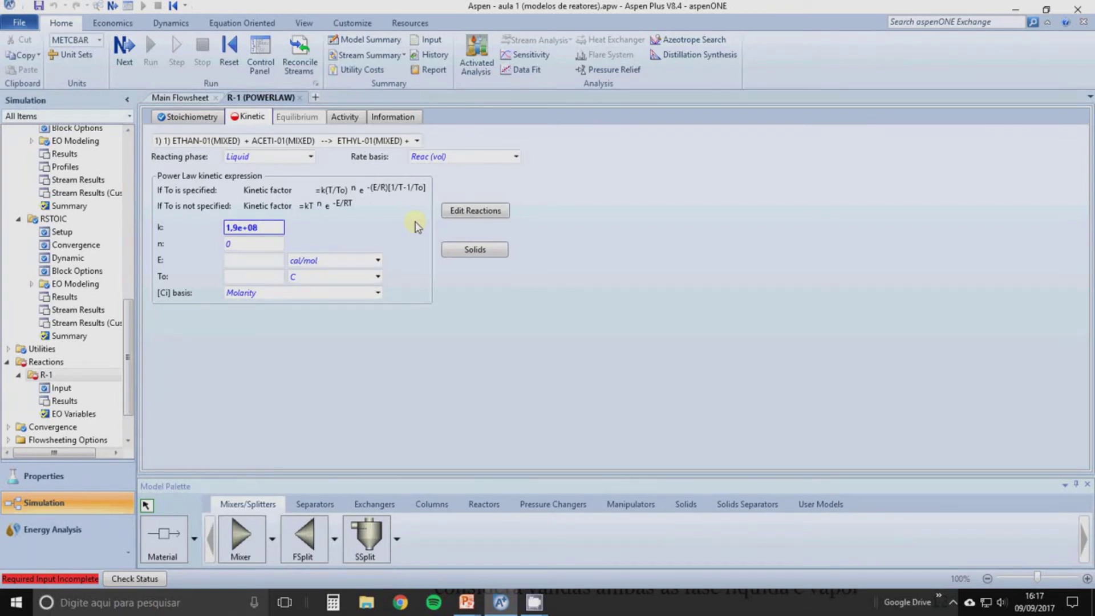
pyautogui.click(267, 260)
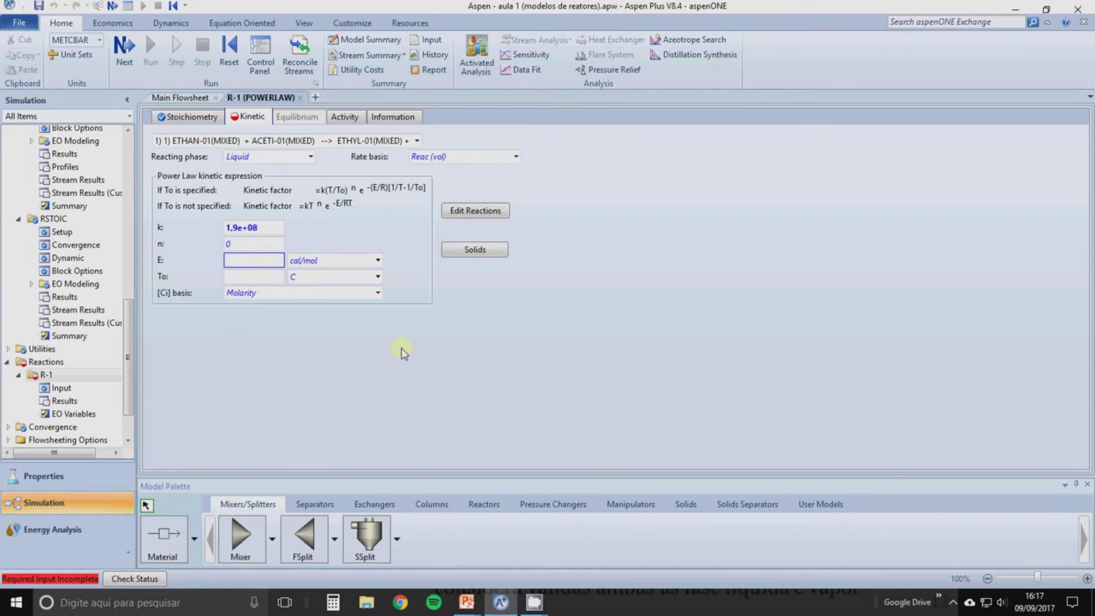
pyautogui.write('5,95e7')
pyautogui.click(377, 260)
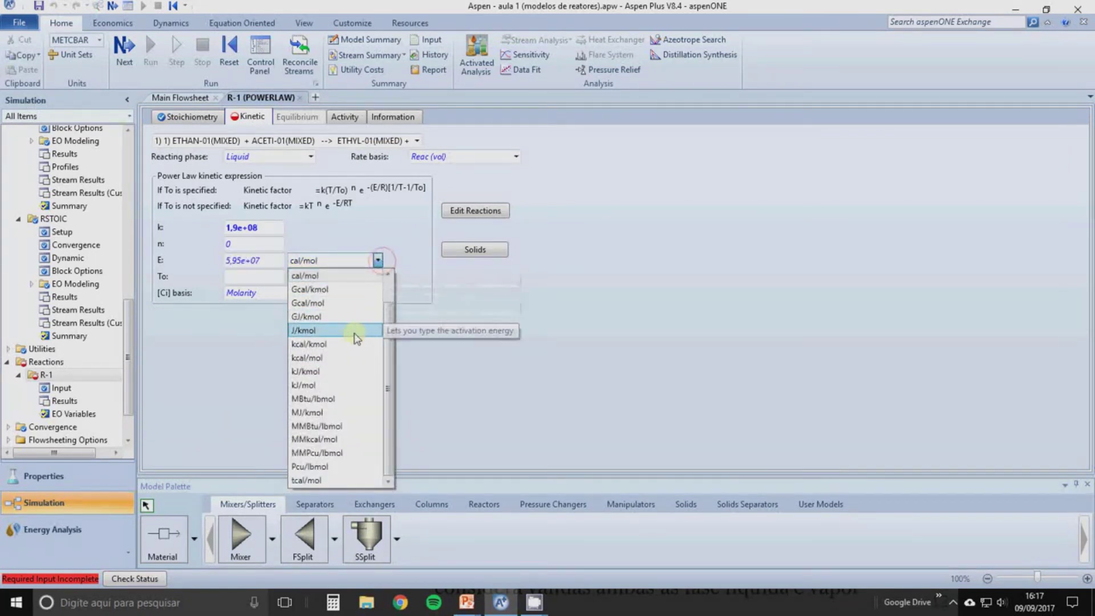
pyautogui.click(355, 332)
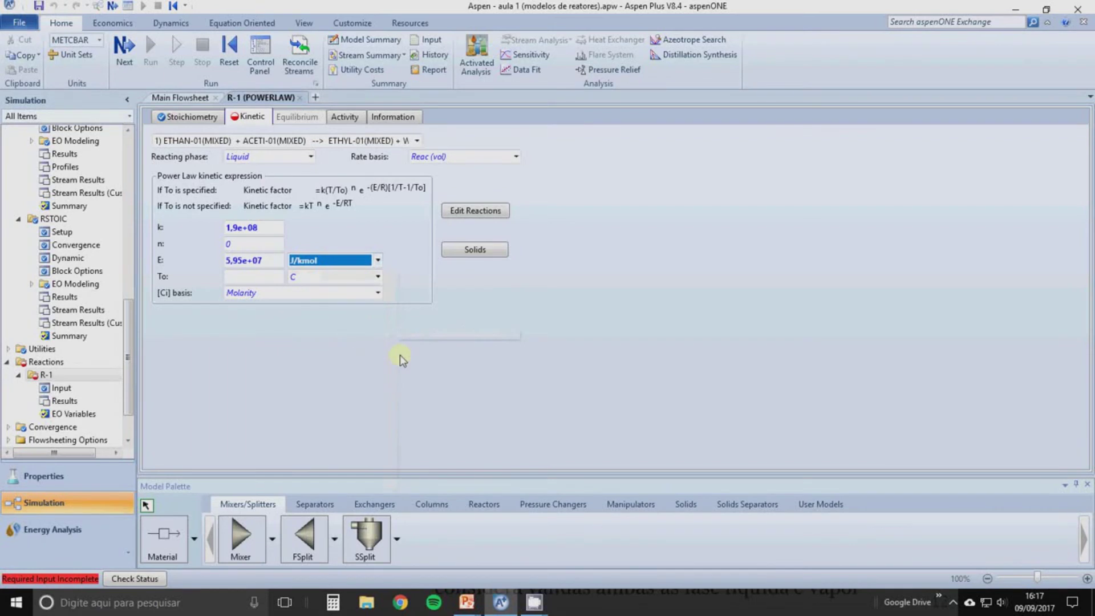
pyautogui.click(399, 355)
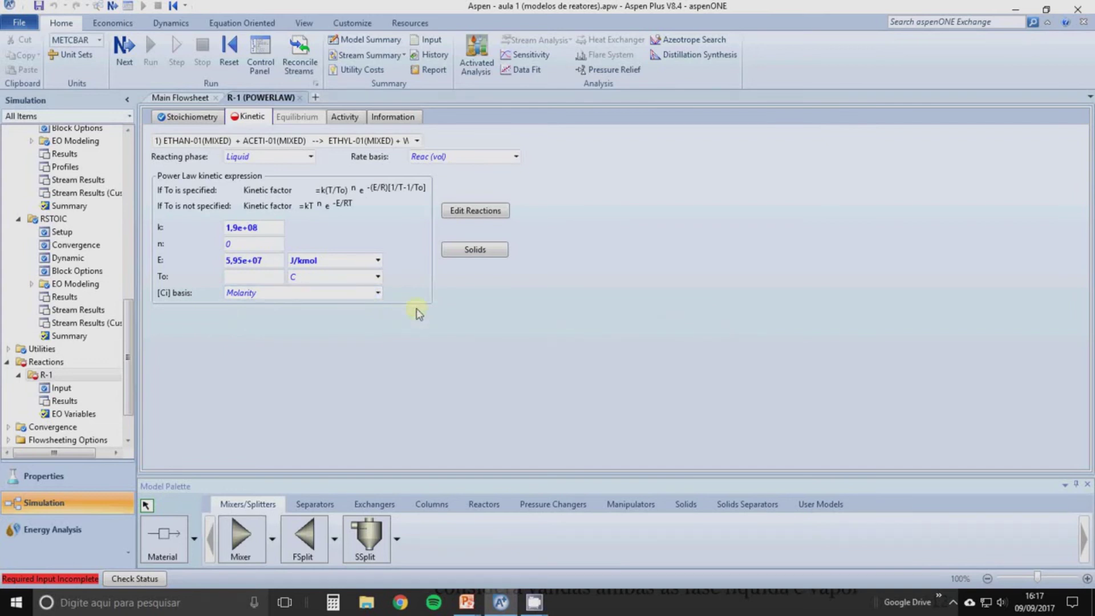
# Review the concentration basis and rate basis options available for reaction 1's power-law expression.
pyautogui.click(377, 293)
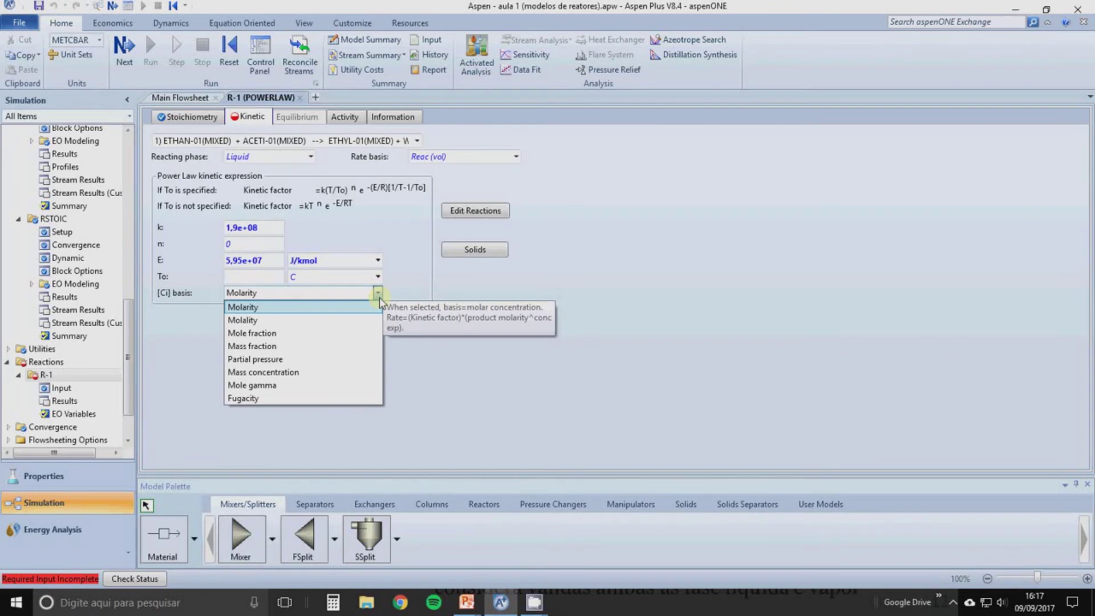
pyautogui.click(403, 296)
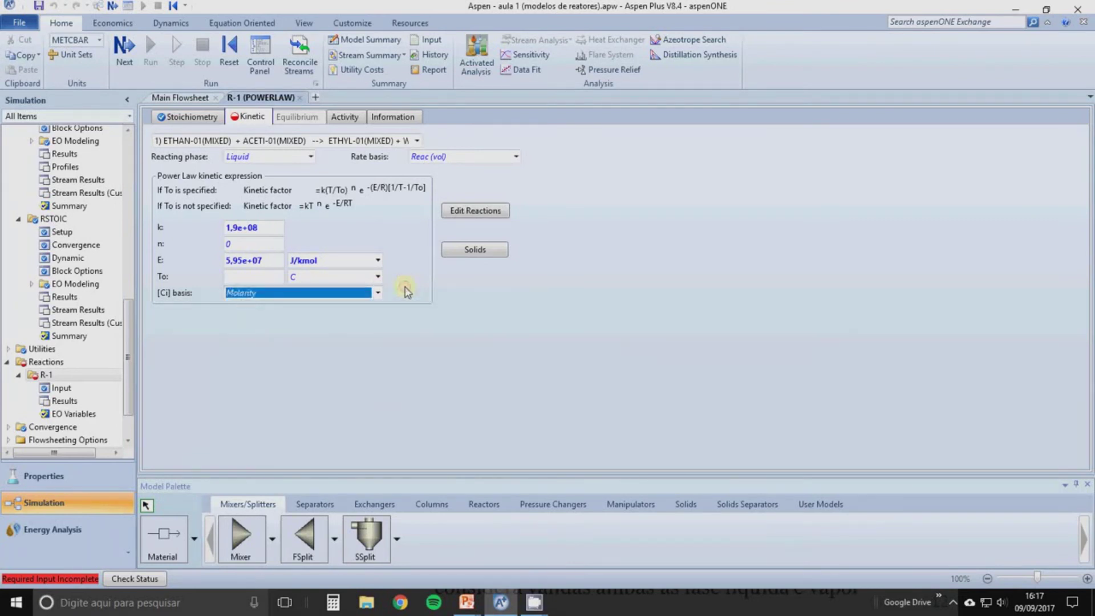
pyautogui.click(404, 291)
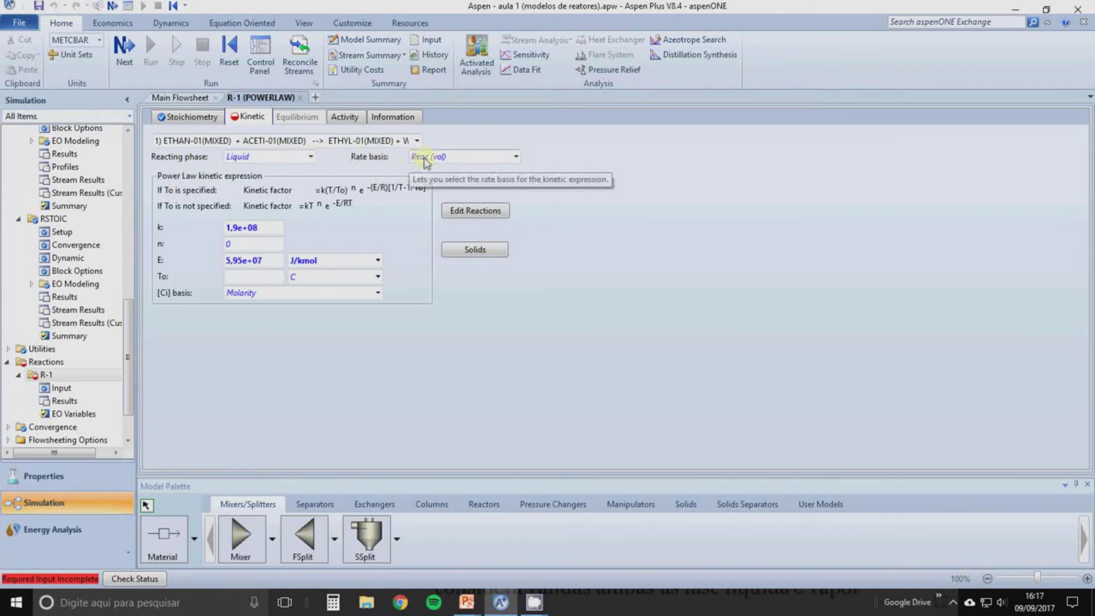
pyautogui.click(516, 156)
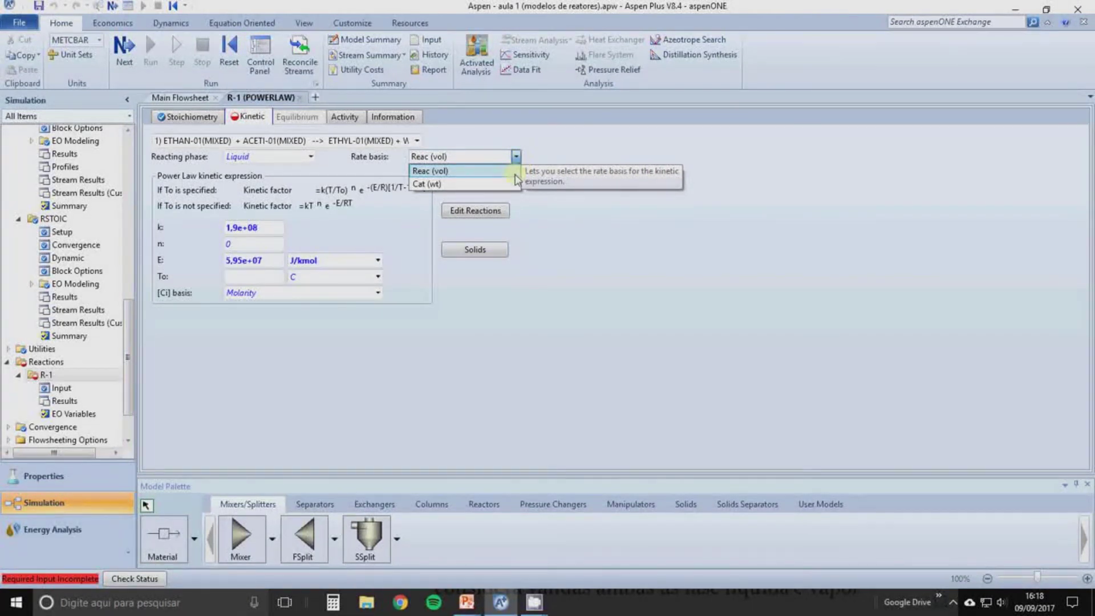
pyautogui.click(662, 242)
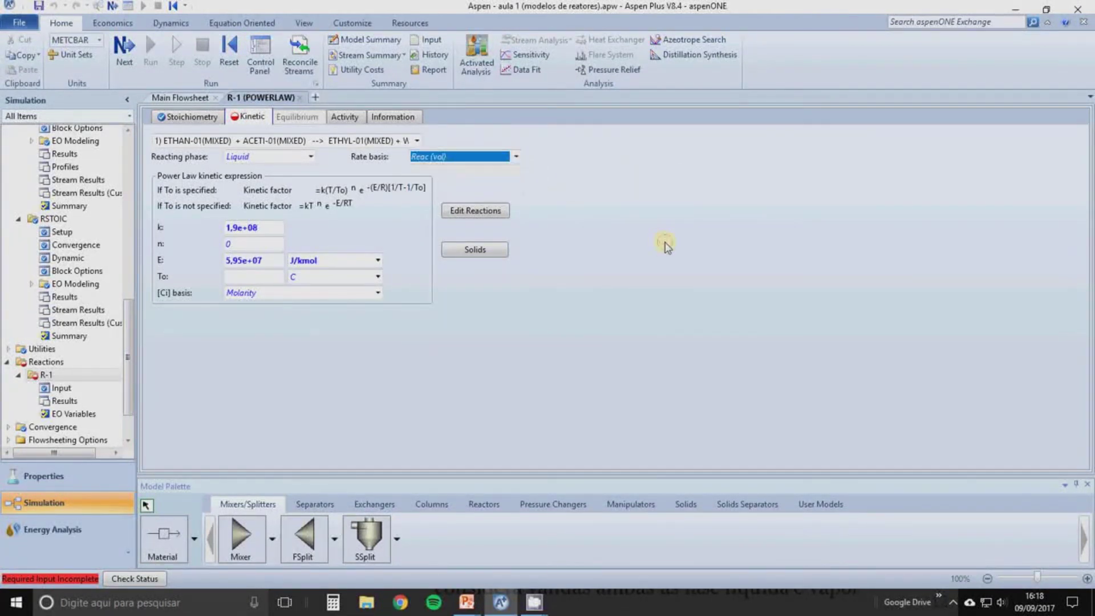
pyautogui.click(665, 243)
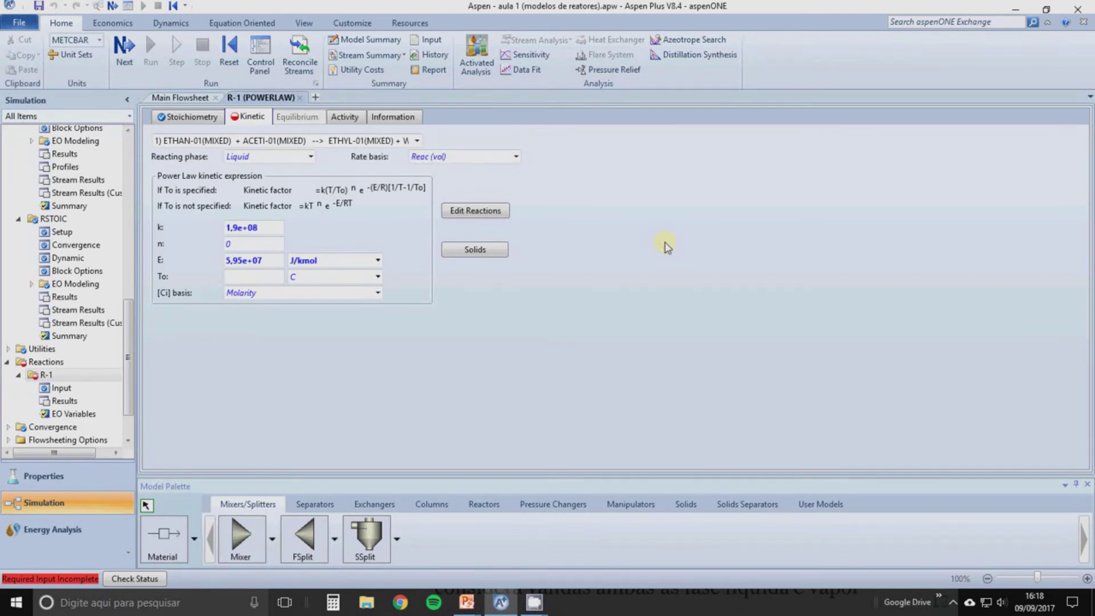
# Set reaction 2's power-law kinetics to a k of 5e+07 and an activation energy of 5,95e+07 J/kmol.
pyautogui.click(417, 141)
pyautogui.click(406, 166)
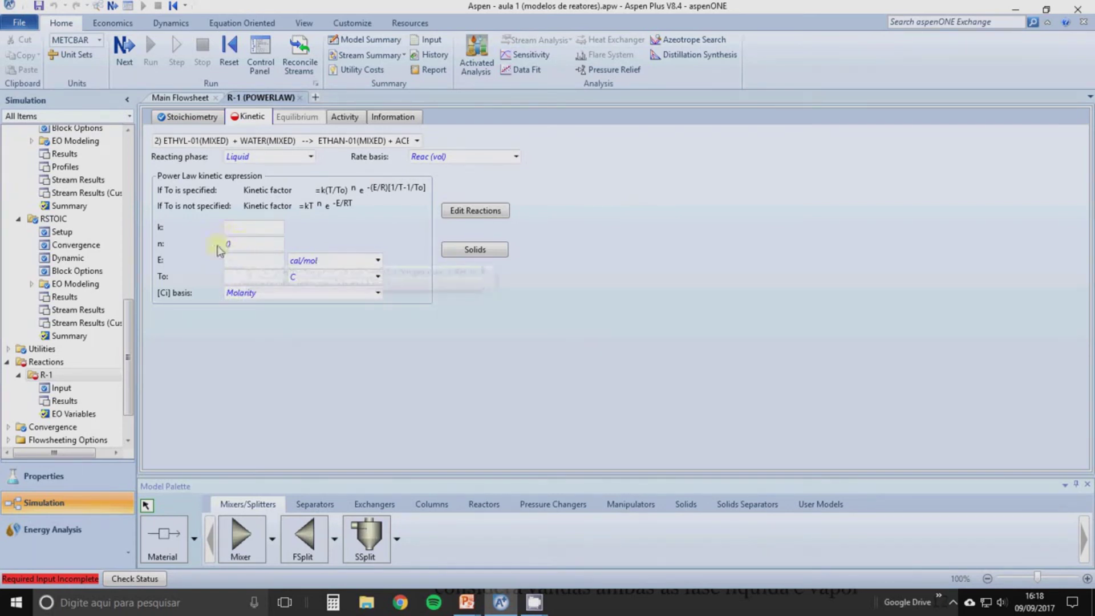
pyautogui.click(225, 229)
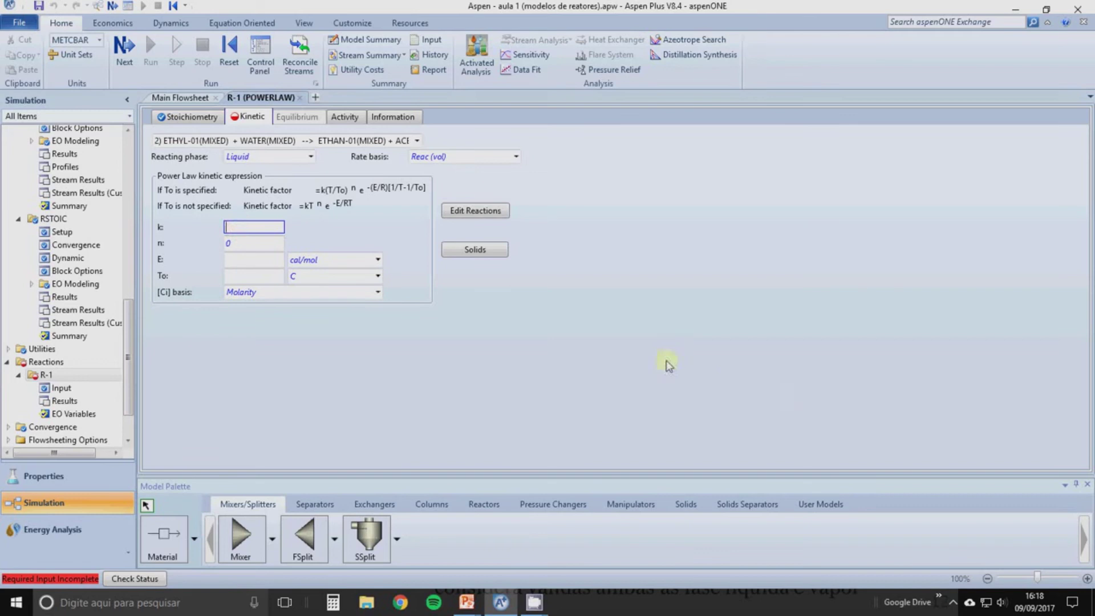
pyautogui.write('5,0e7')
pyautogui.press('Return')
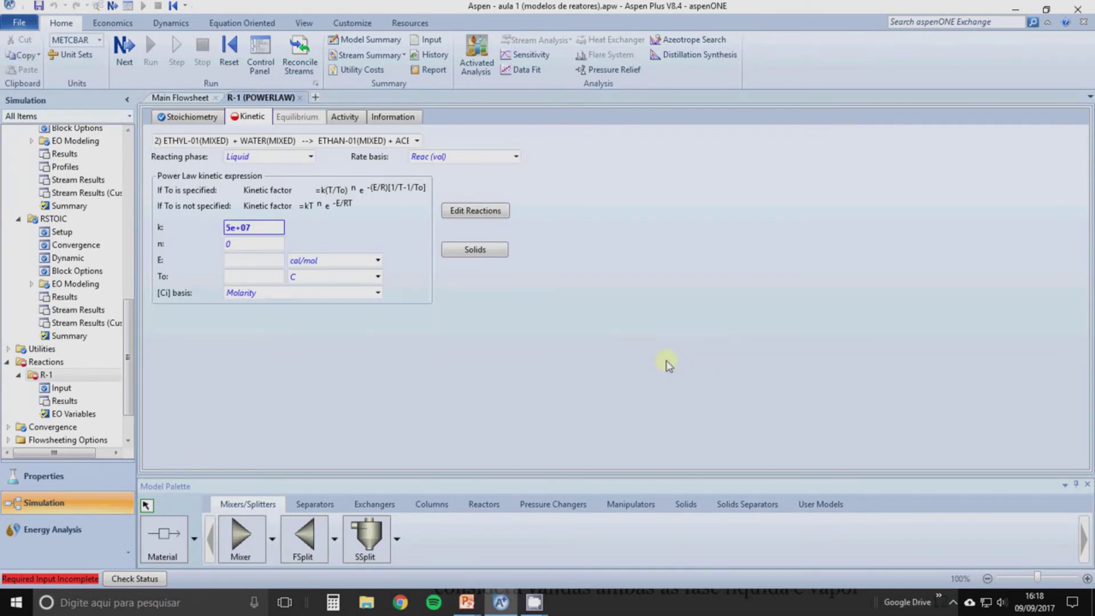
pyautogui.click(254, 264)
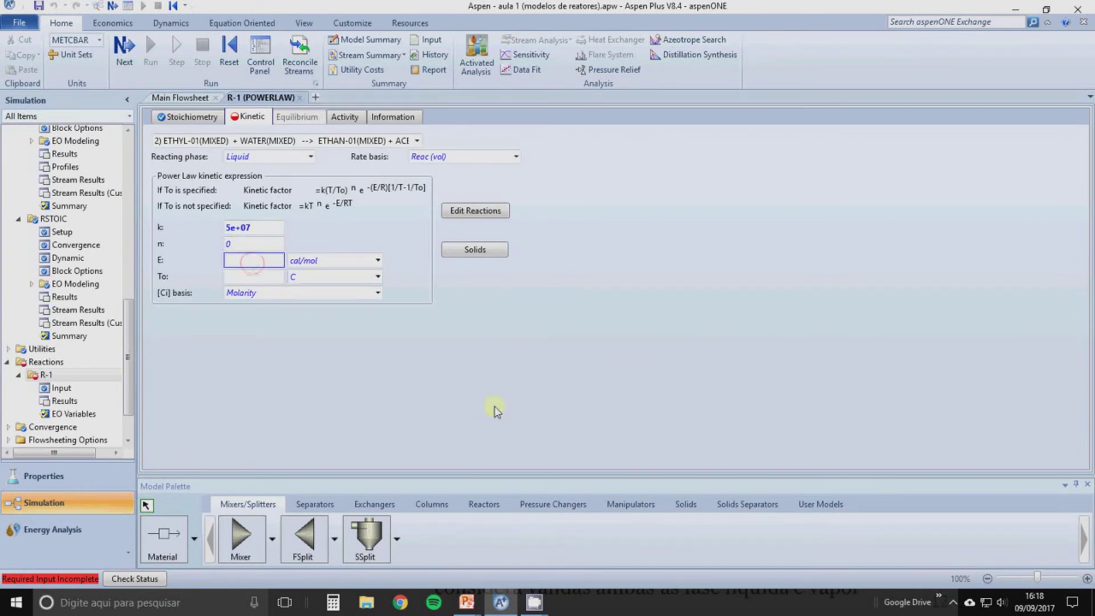
pyautogui.write('5,95e+0')
pyautogui.write('7')
pyautogui.click(377, 261)
pyautogui.click(354, 313)
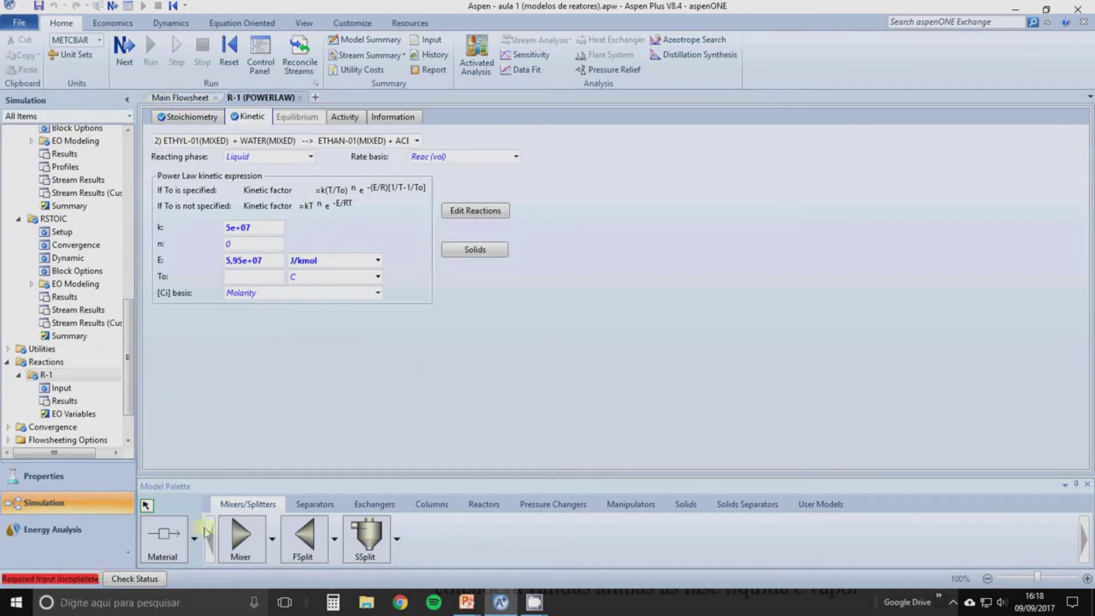
# Include reaction set R-1 in the RPLUG reactor's selected reaction sets and return to the flowsheet.
pyautogui.click(298, 98)
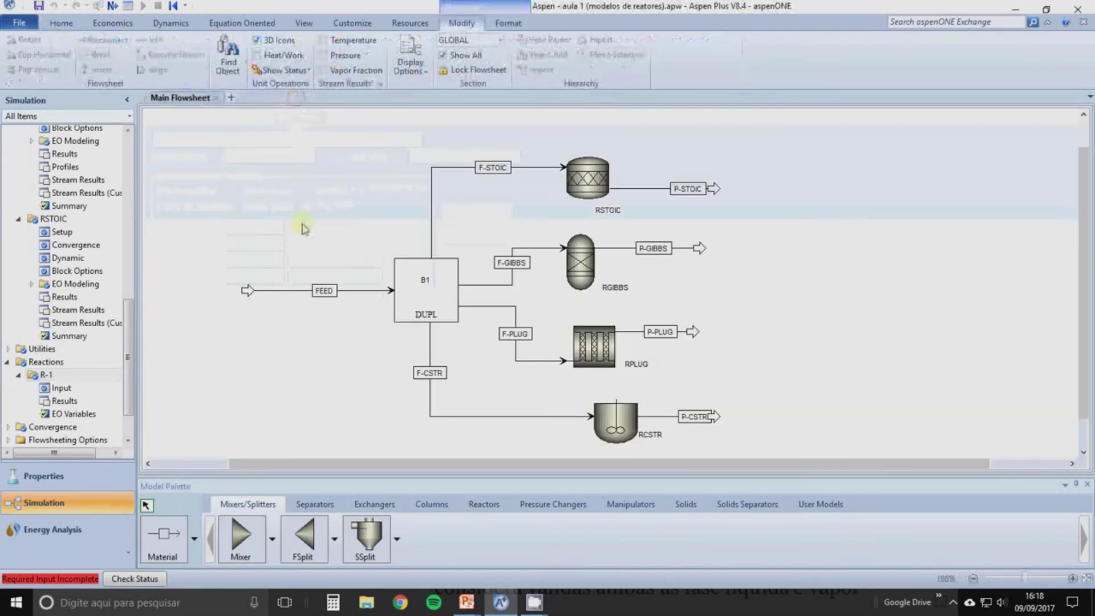
pyautogui.click(602, 353)
pyautogui.doubleClick(602, 352)
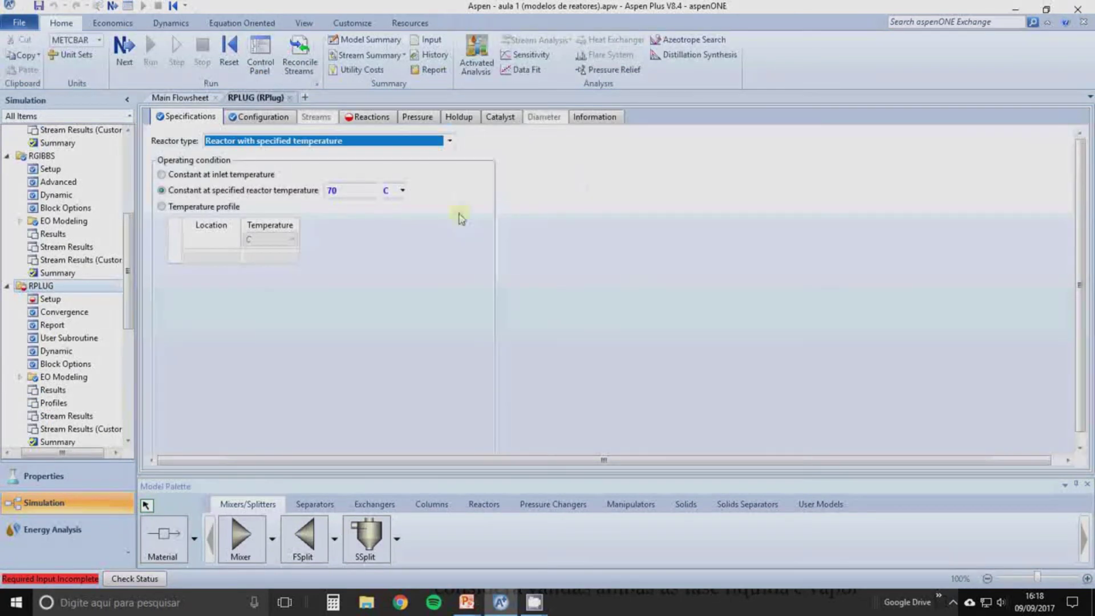
pyautogui.click(370, 117)
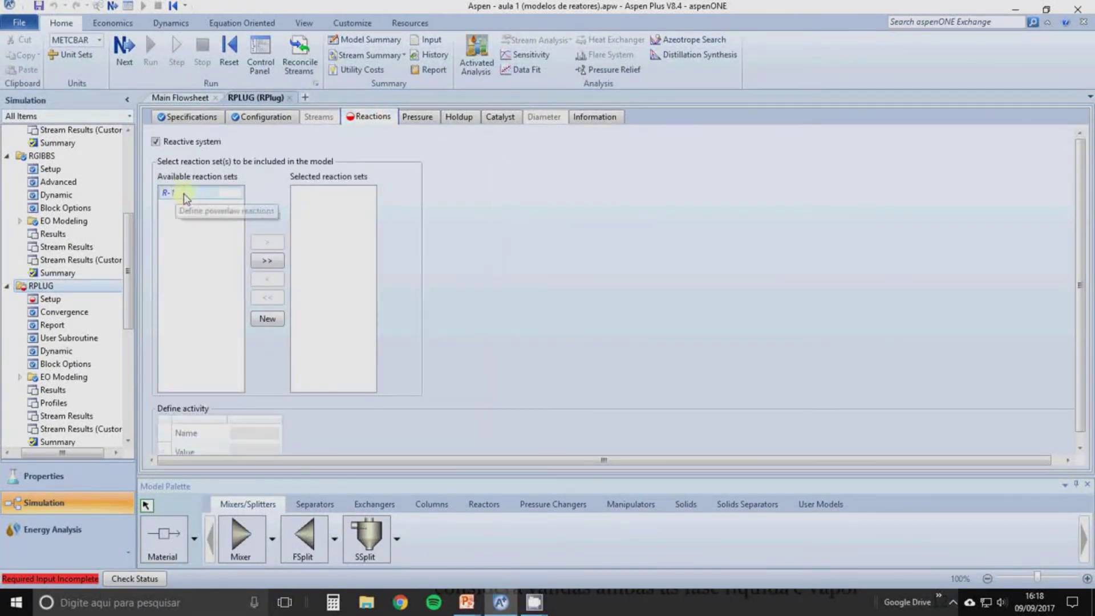
pyautogui.click(179, 197)
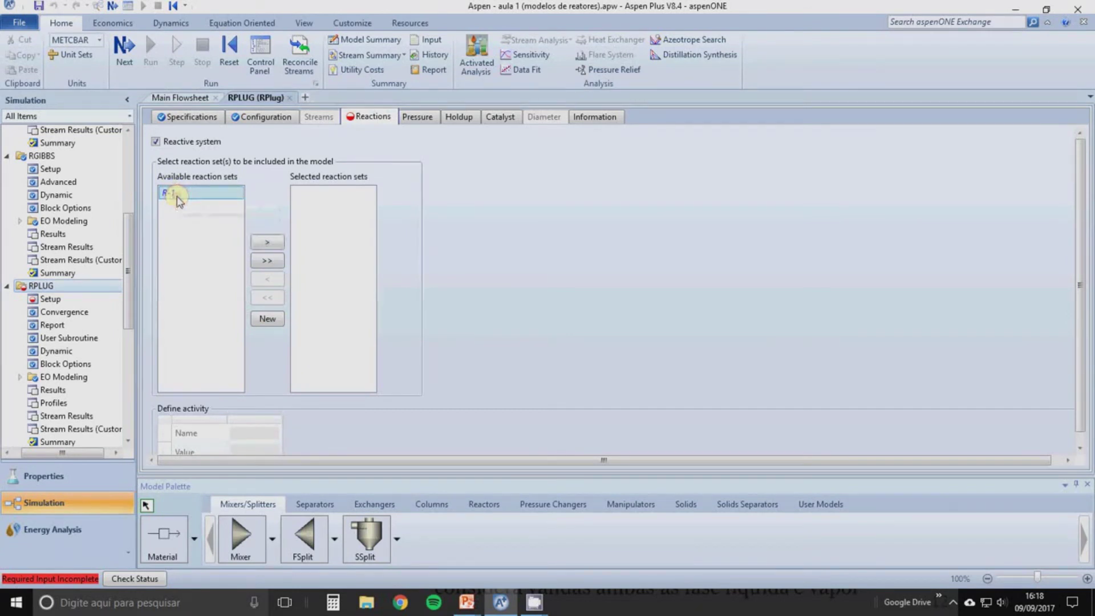
pyautogui.click(271, 242)
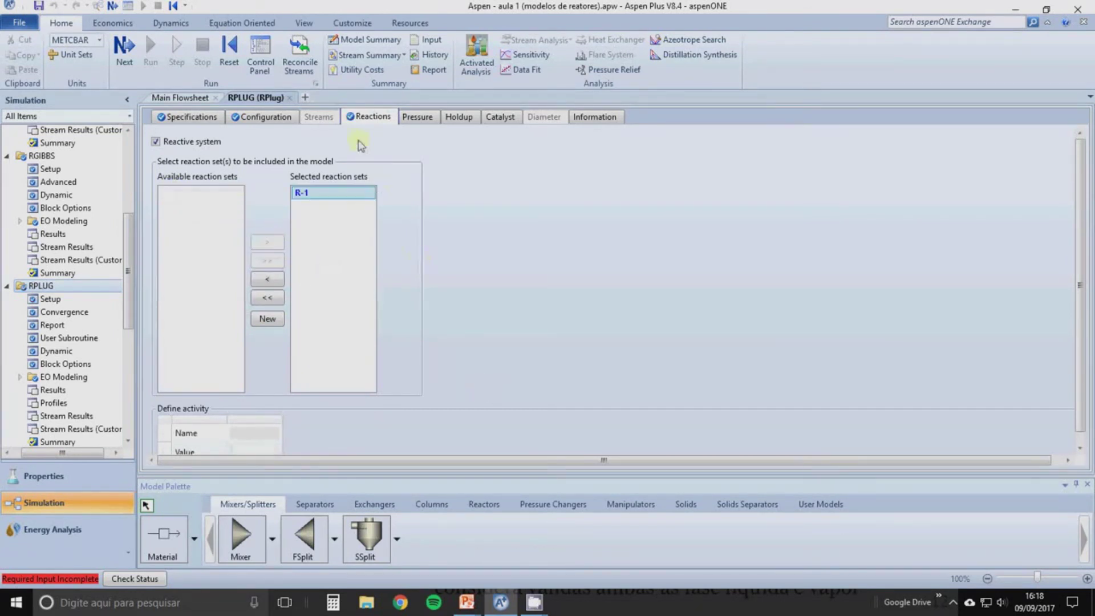
pyautogui.click(290, 98)
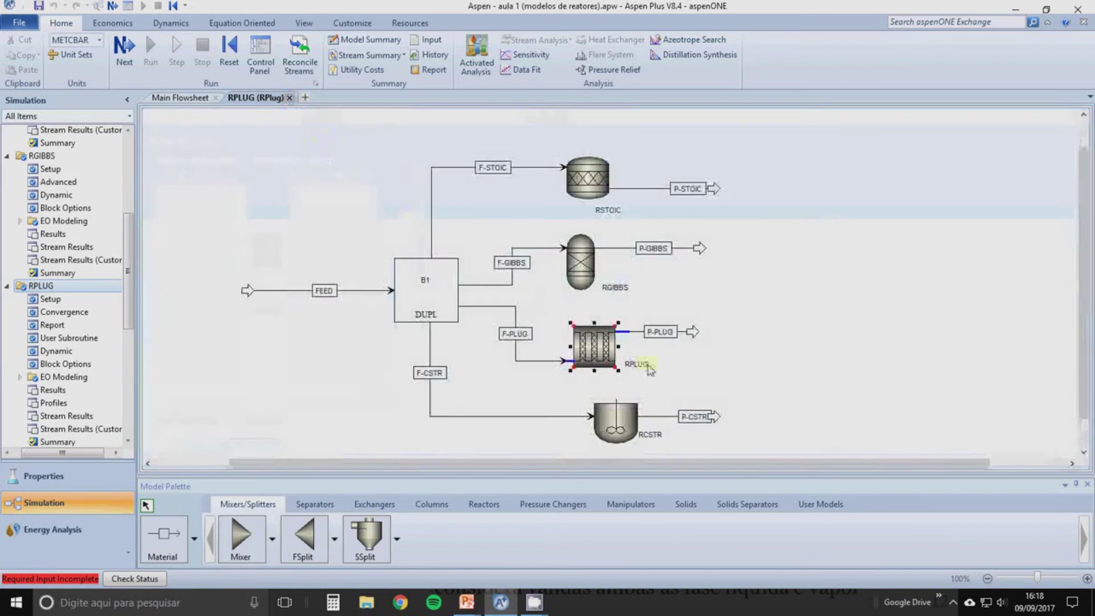
# Add reaction set R-1 to the RCSTR reactor's selected reaction sets and close its form.
pyautogui.click(610, 431)
pyautogui.doubleClick(610, 432)
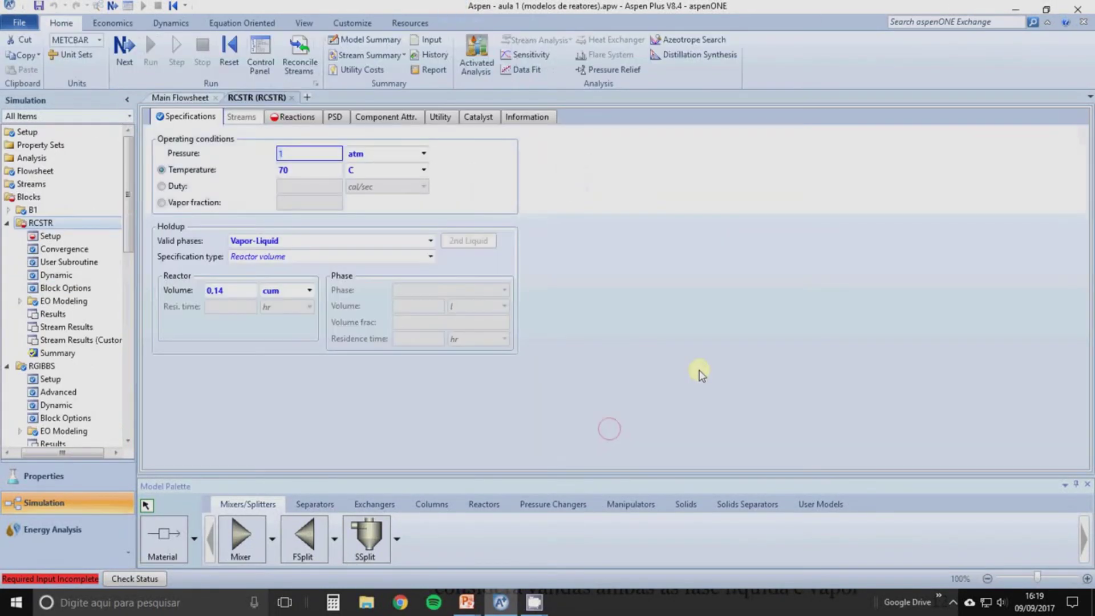
pyautogui.click(294, 117)
pyautogui.click(191, 171)
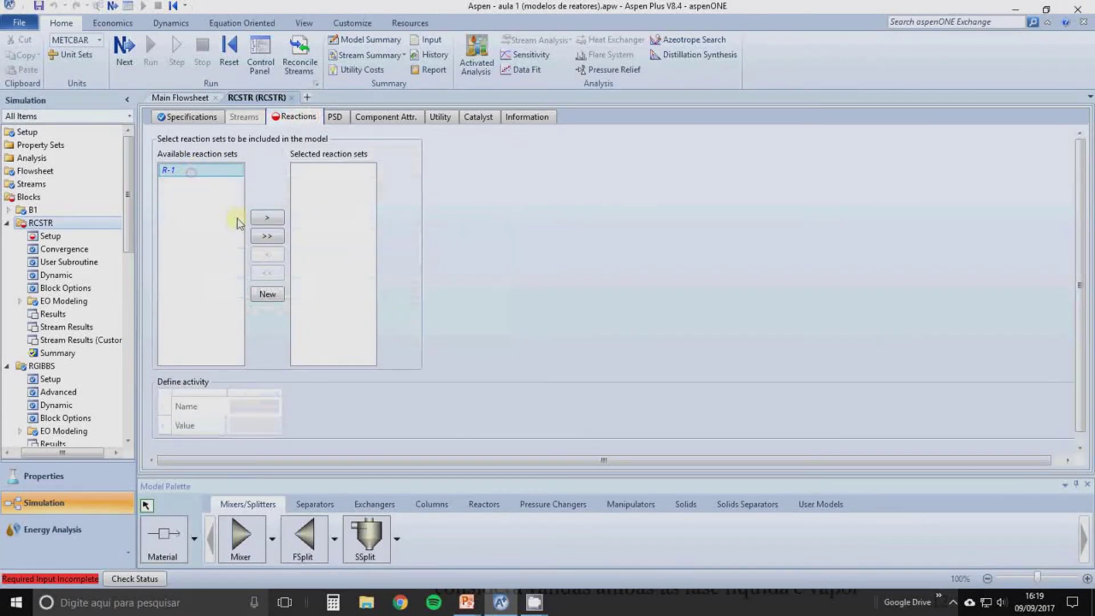
pyautogui.click(267, 218)
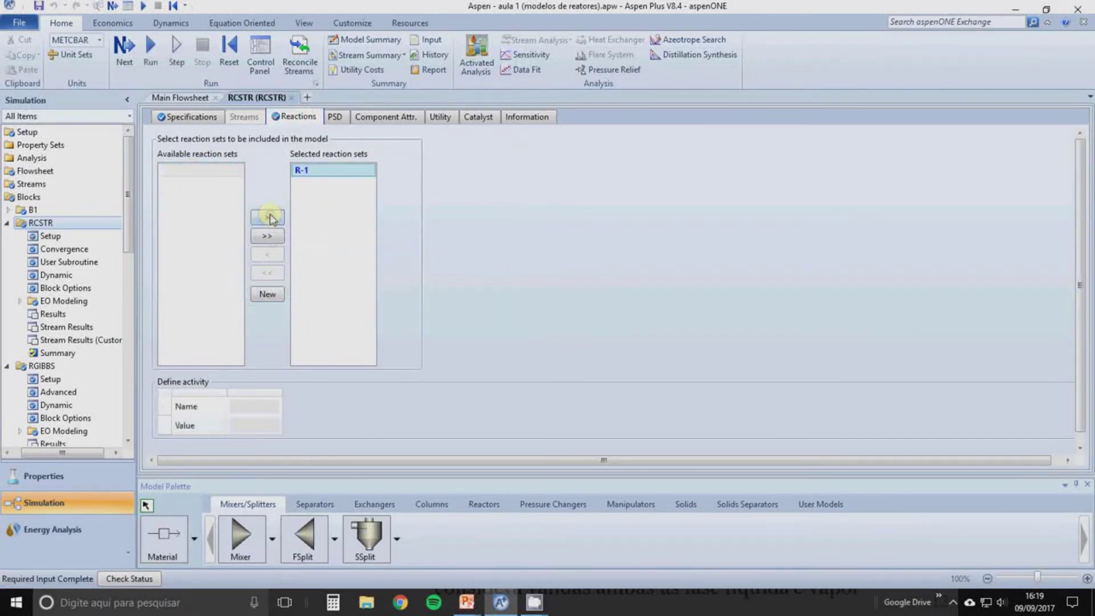
pyautogui.click(292, 97)
pyautogui.click(242, 395)
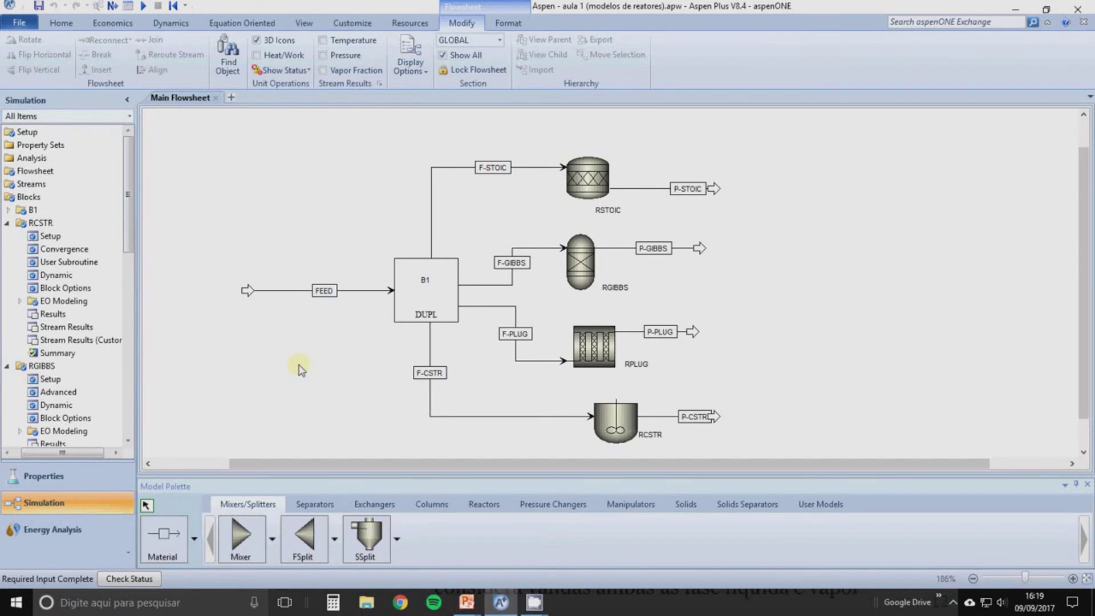
# Run the simulation with the completed inputs and close the run's message log.
pyautogui.click(111, 8)
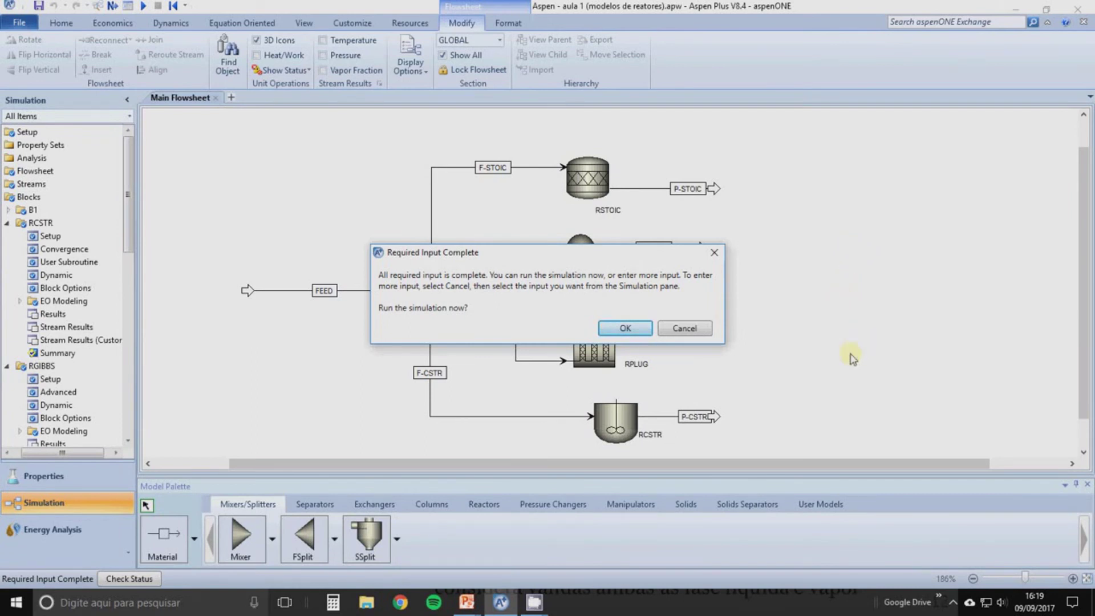
pyautogui.click(624, 331)
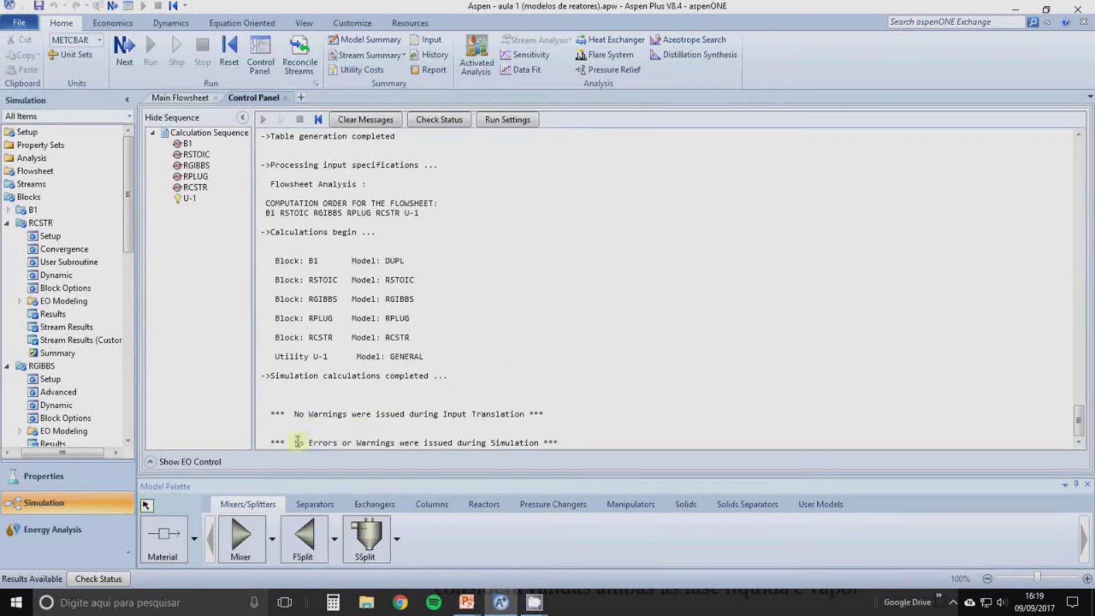
pyautogui.click(284, 98)
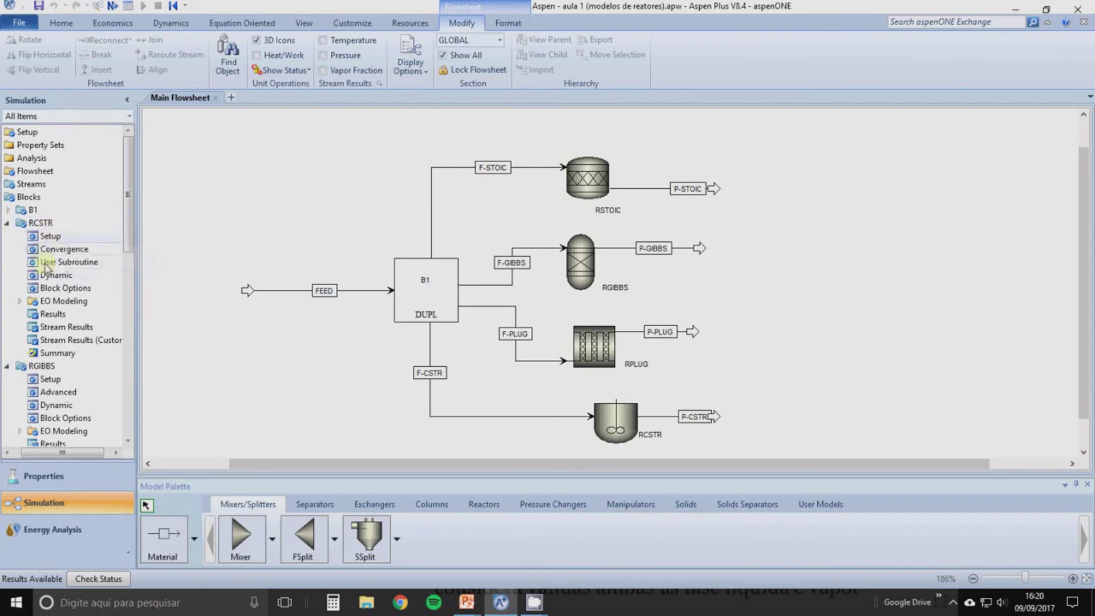
# Examine the RCSTR block's results summary and the stream results for its feed and product.
pyautogui.click(48, 316)
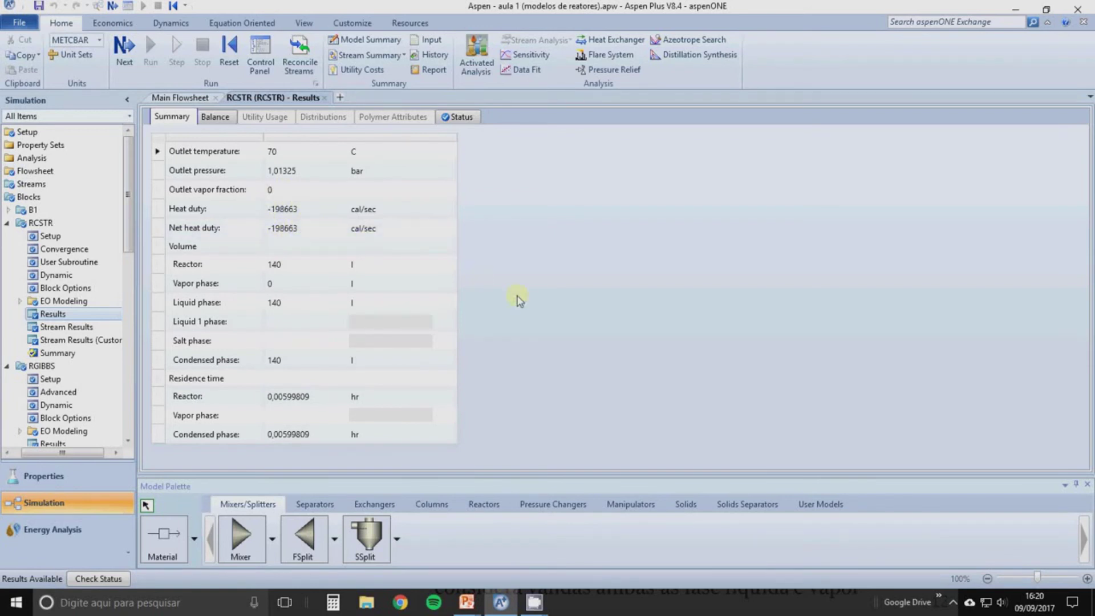
pyautogui.click(55, 330)
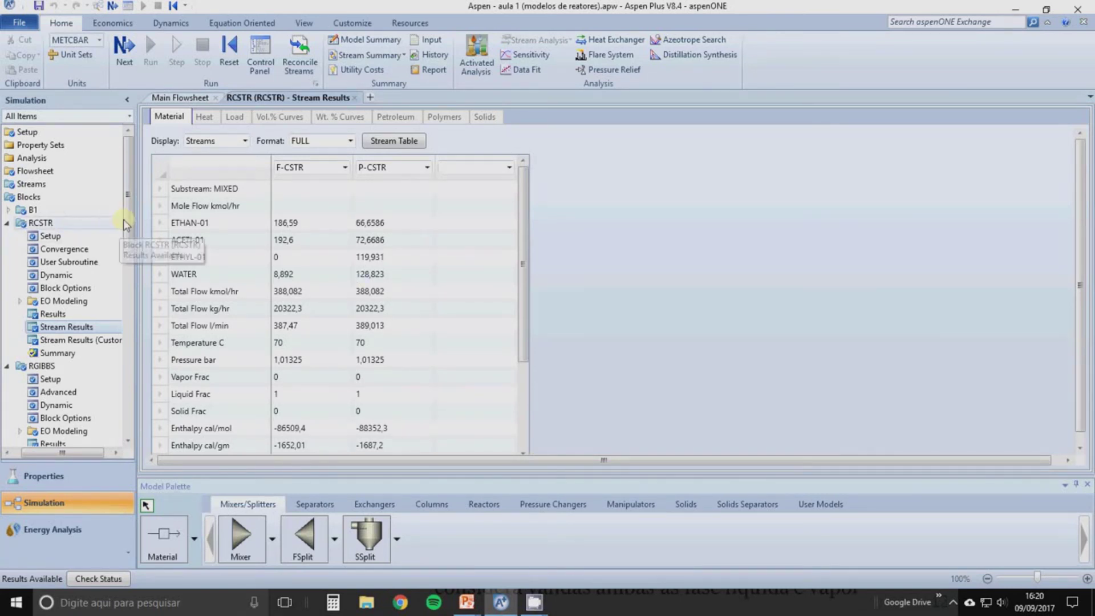
# Compare the component mole flows of all four reactor products in the custom streams results summary, checking them against the main flowsheet.
pyautogui.moveTo(126, 217); pyautogui.dragTo(112, 405)
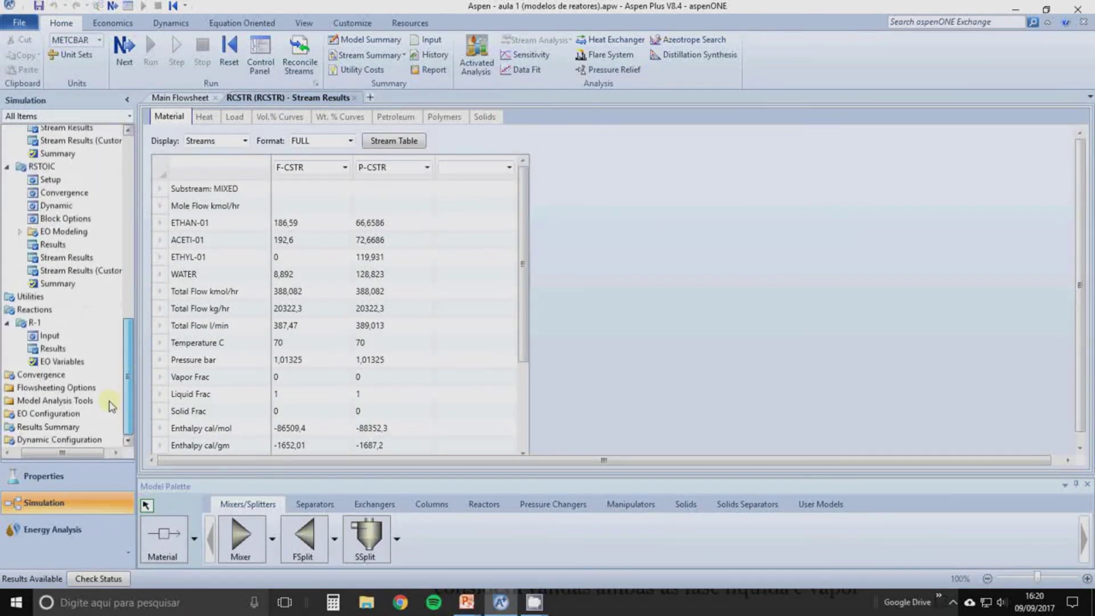
pyautogui.click(31, 428)
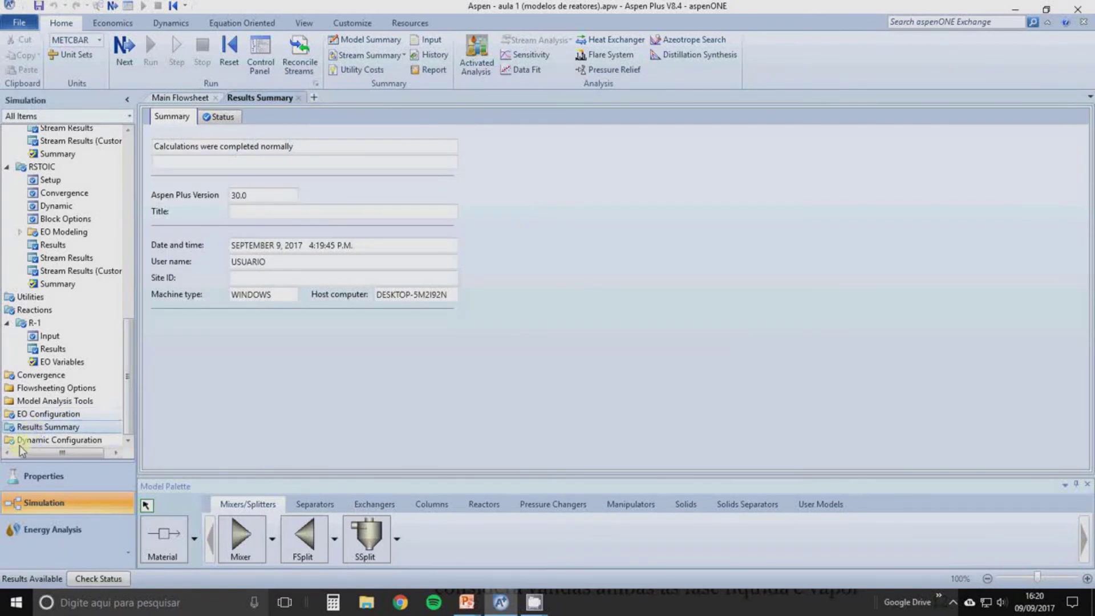
pyautogui.moveTo(20, 450); pyautogui.dragTo(11, 451)
pyautogui.click(7, 427)
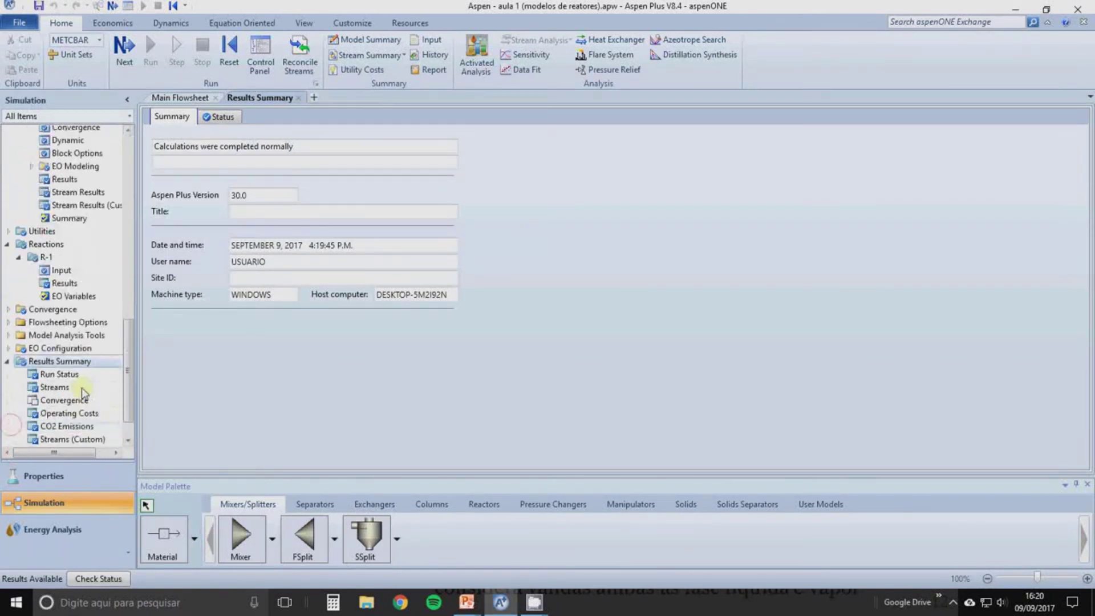
pyautogui.scroll(-1, 84, 393)
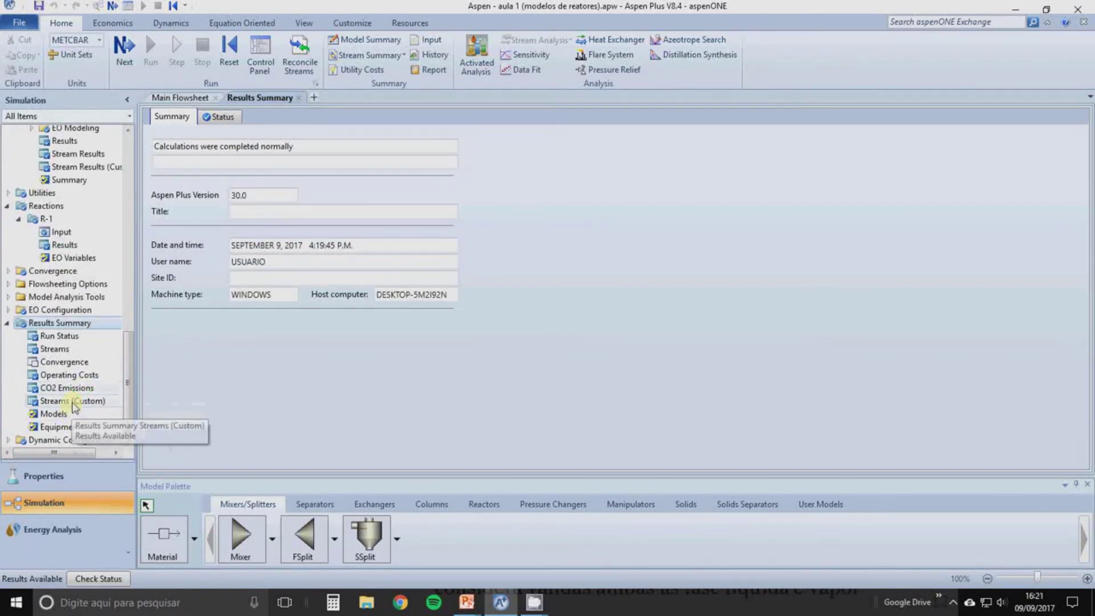
pyautogui.click(73, 402)
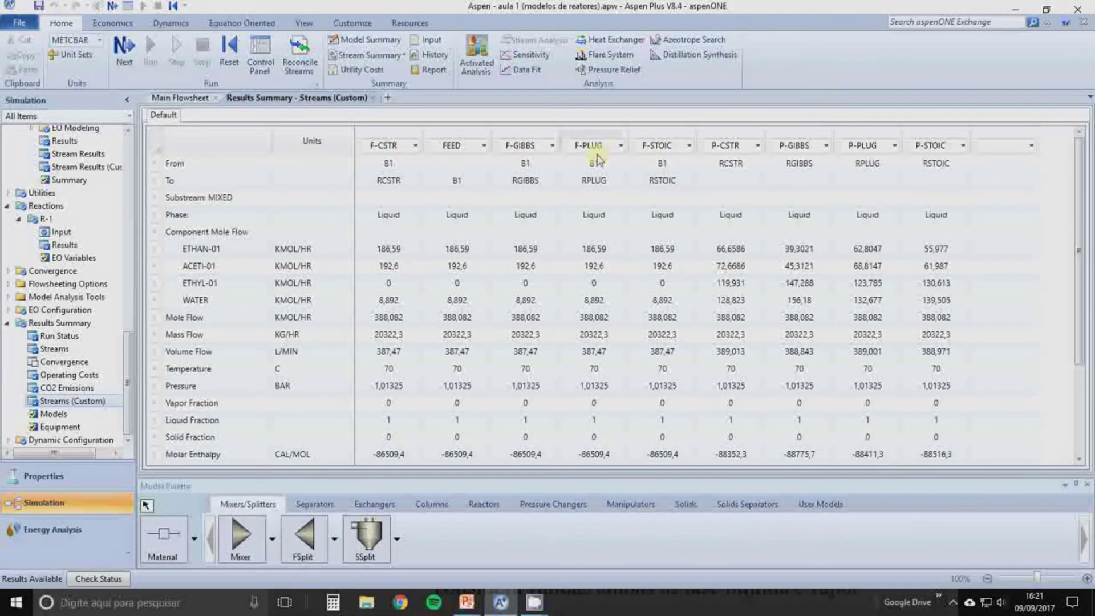
pyautogui.click(203, 102)
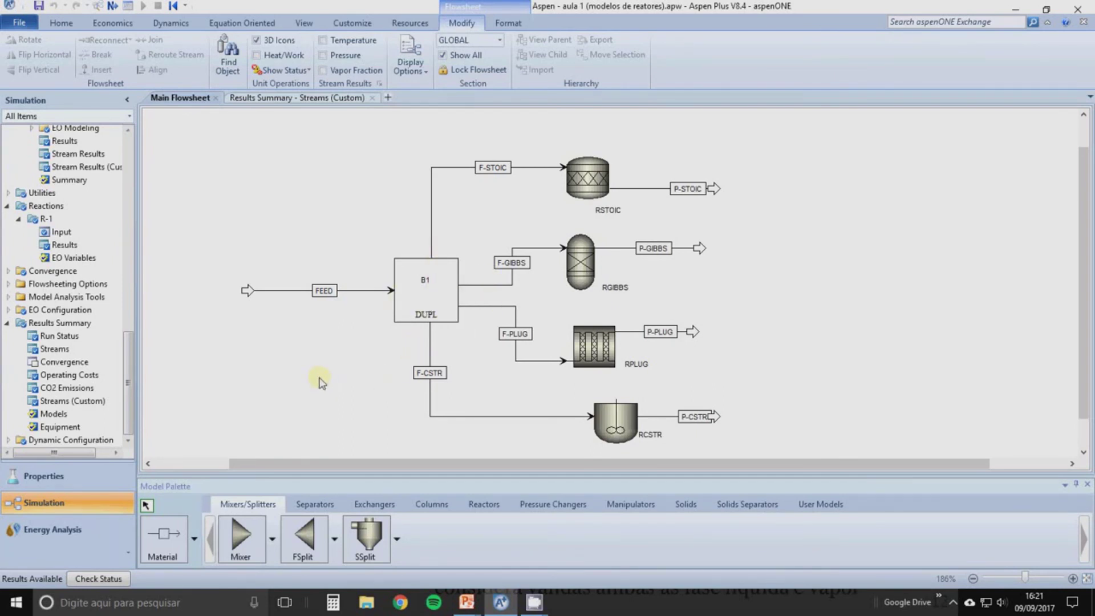
pyautogui.click(300, 101)
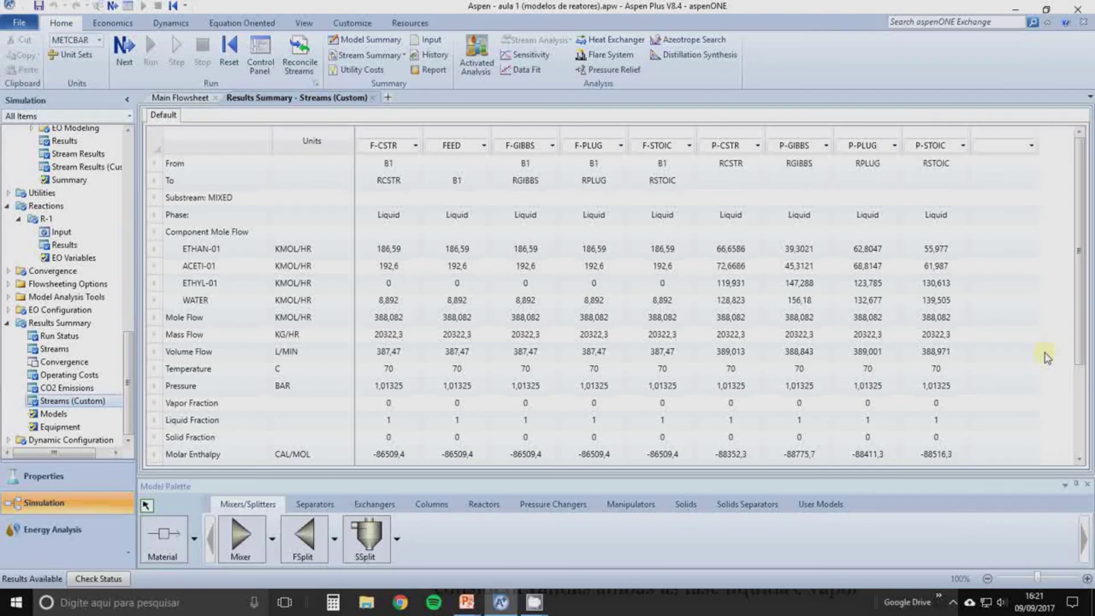
# Copy the entire custom stream results table and clear the full-table selection.
pyautogui.click(155, 140)
pyautogui.rightClick(159, 152)
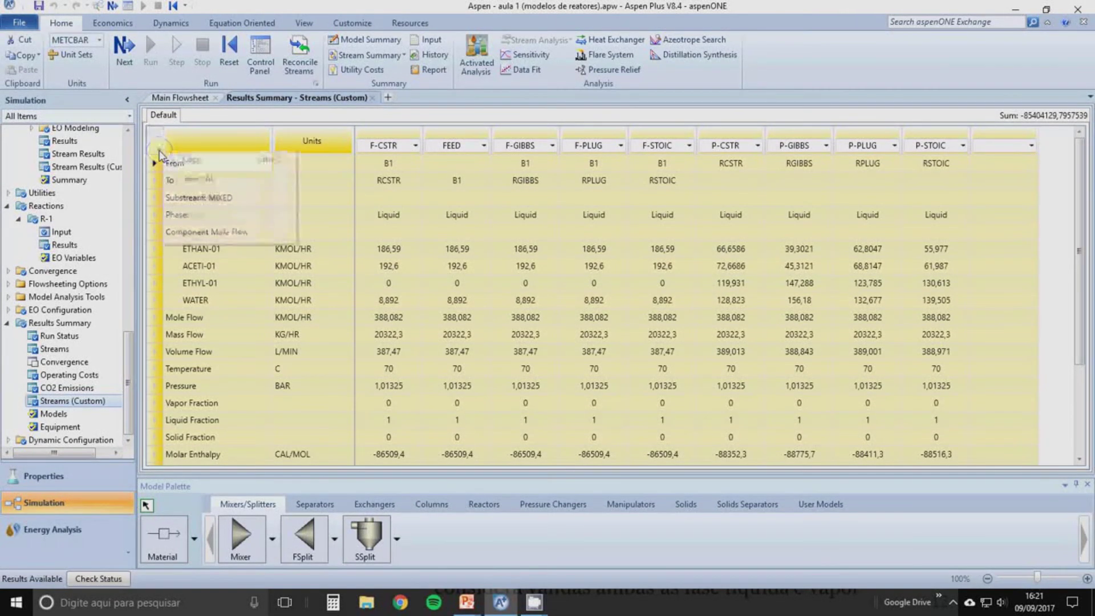
pyautogui.click(192, 160)
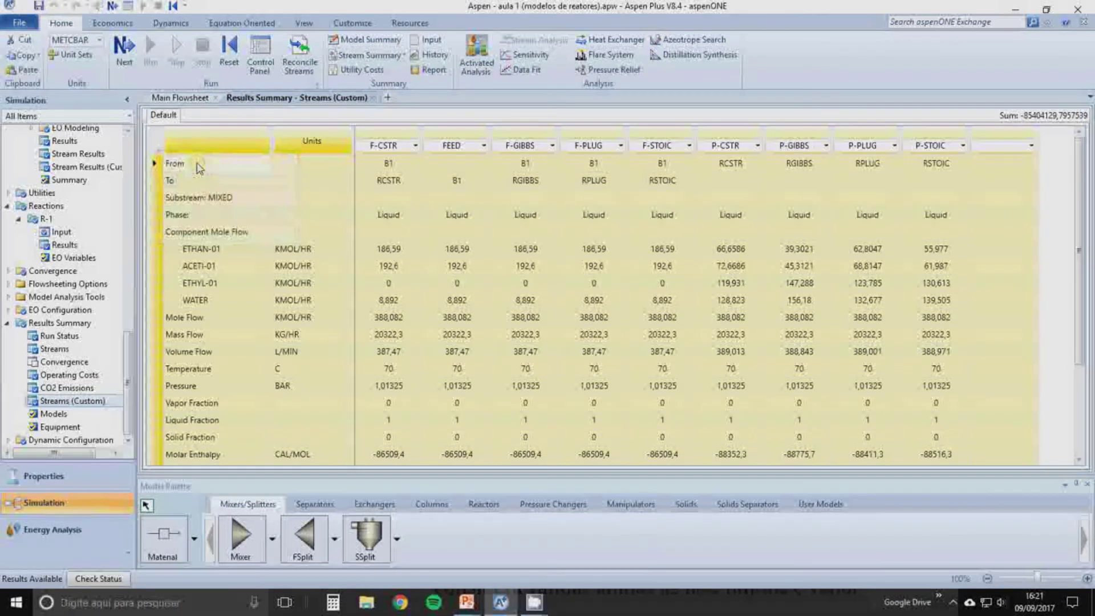
pyautogui.click(155, 146)
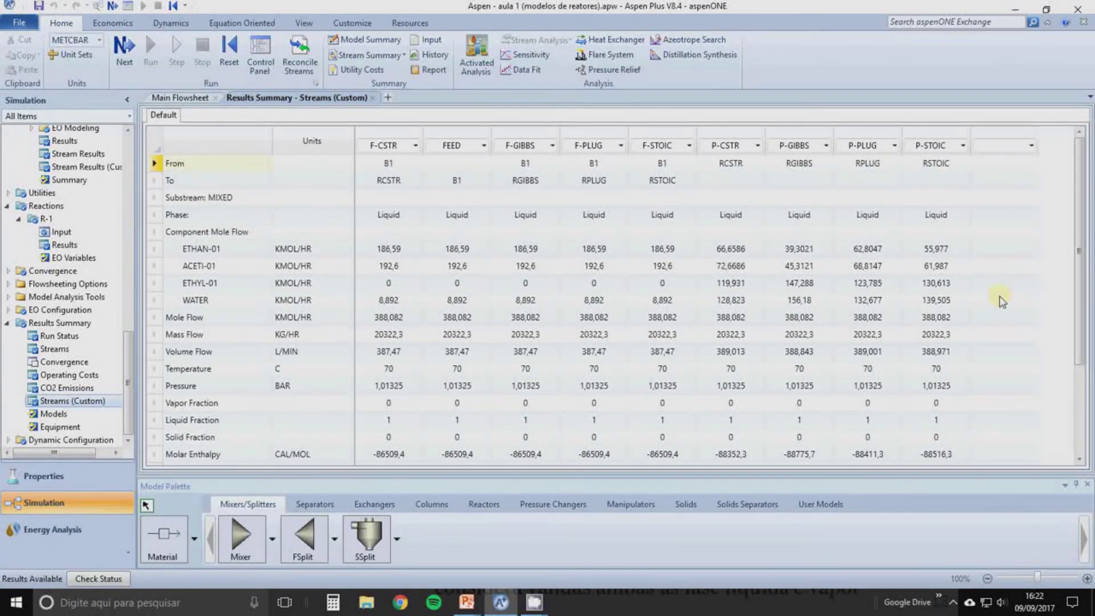
# Switch to the Windows calculator and subtract P-CSTR's ethanol flow, 66,6586, from F-CSTR's 186,59.
pyautogui.click(330, 605)
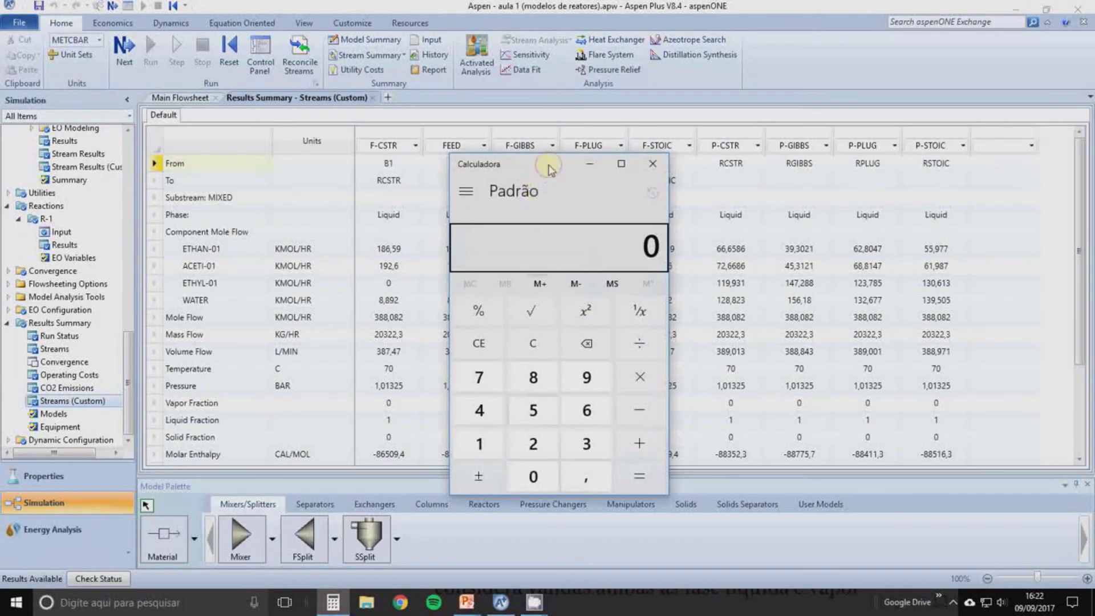
pyautogui.moveTo(621, 188); pyautogui.dragTo(862, 142)
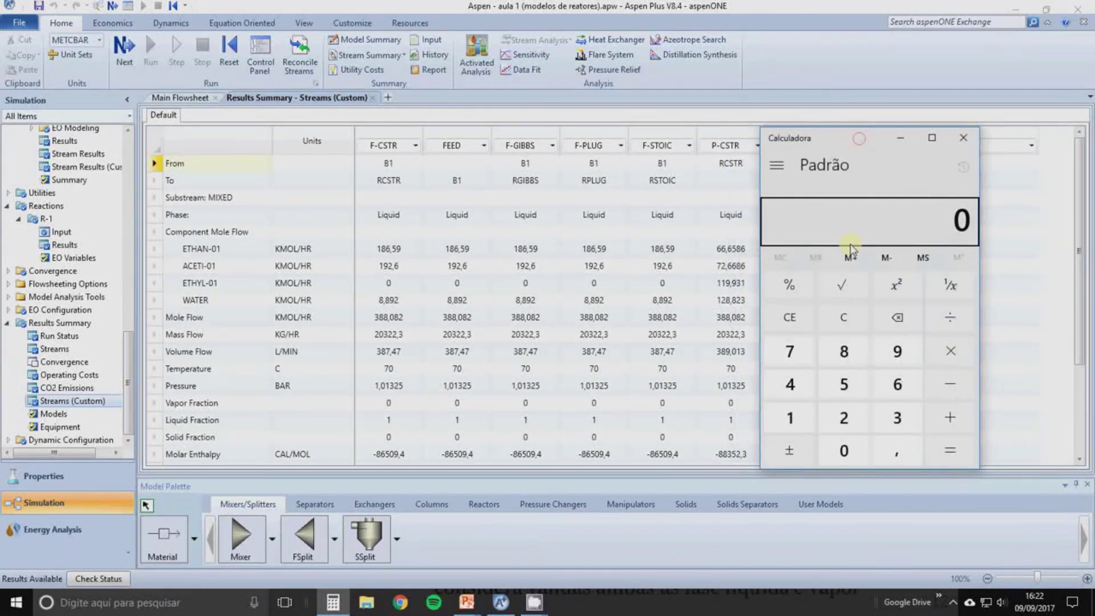
pyautogui.click(408, 249)
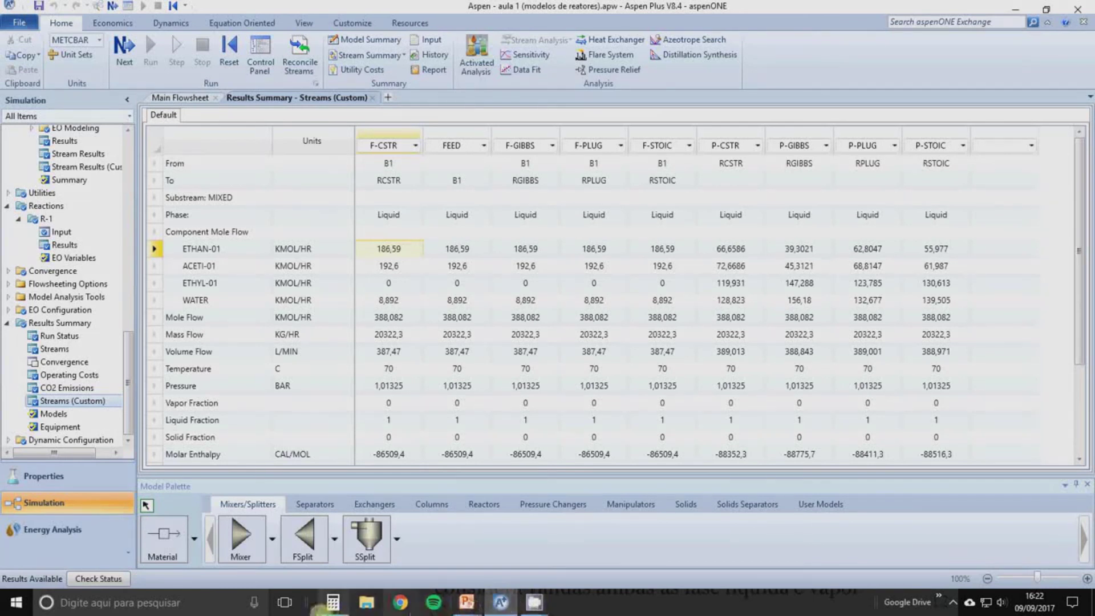
pyautogui.click(333, 602)
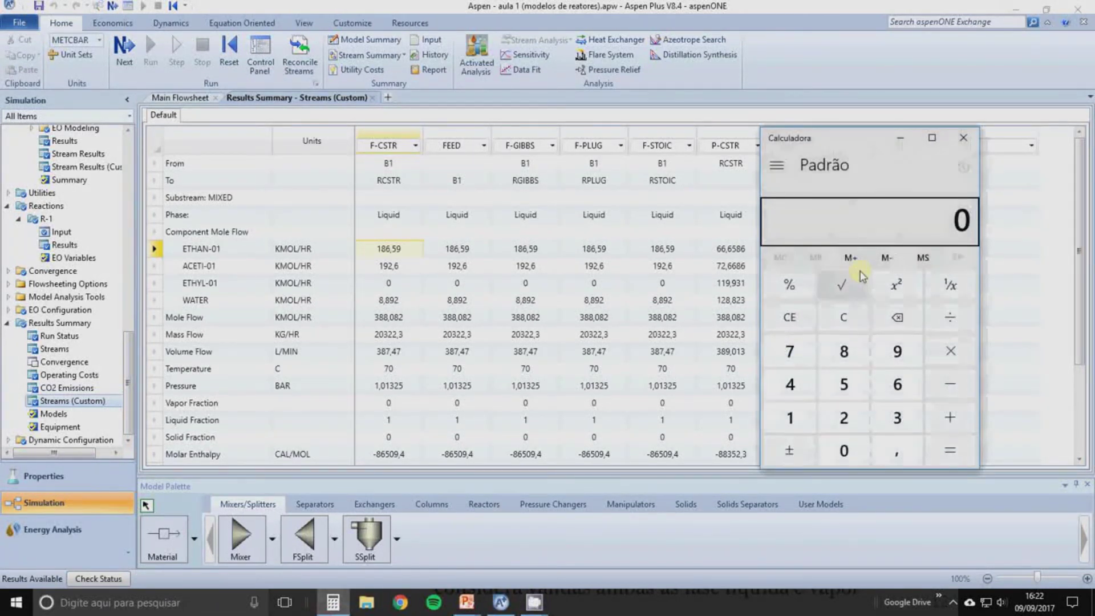
pyautogui.write('186')
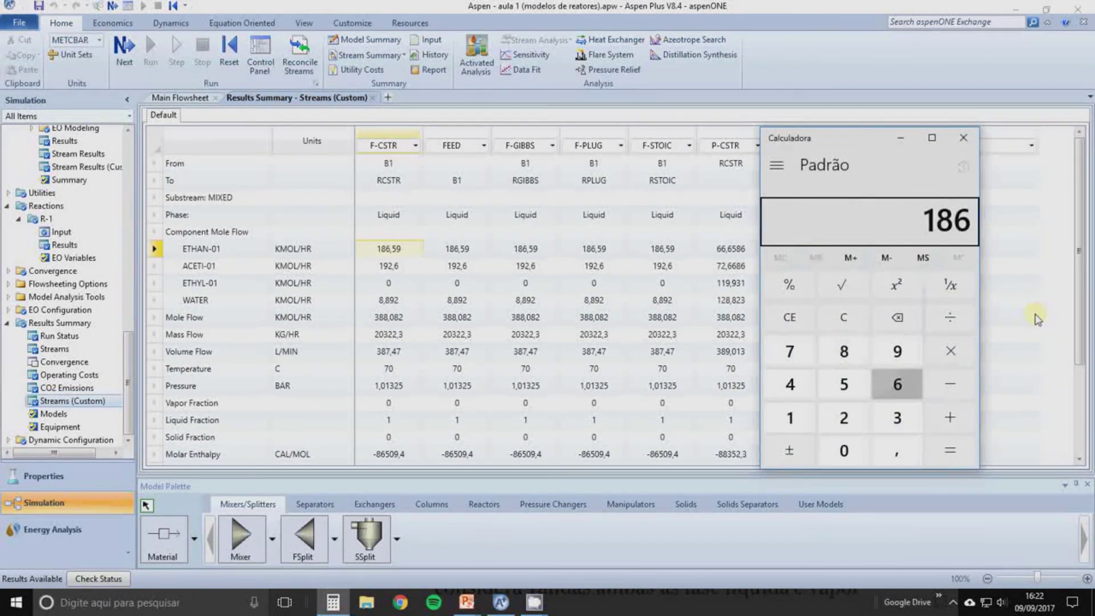
pyautogui.write(',59')
pyautogui.press('-')
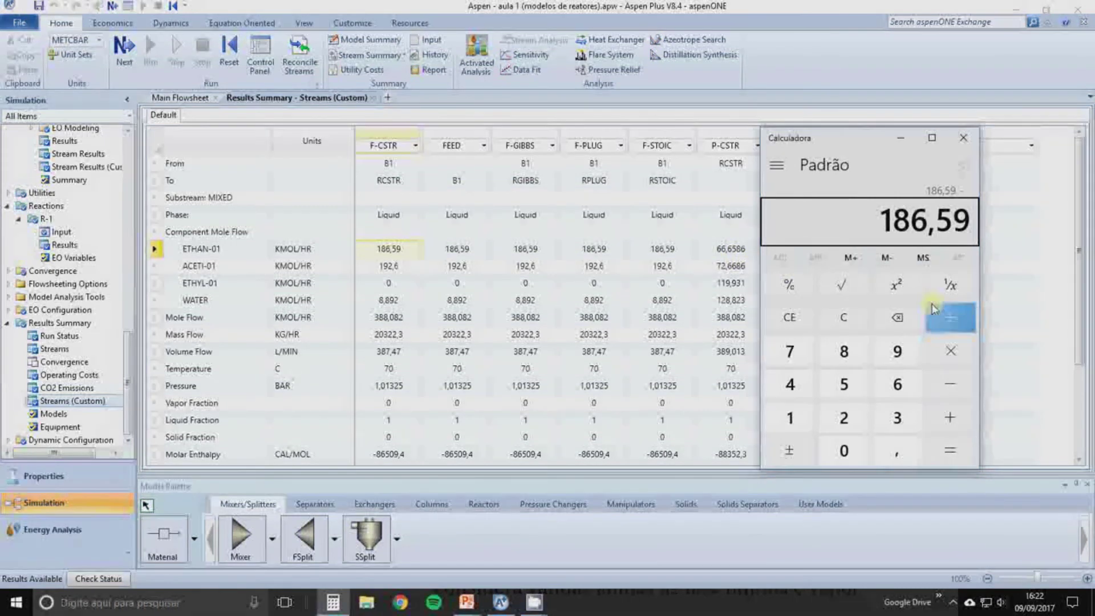
pyautogui.write('66,5')
pyautogui.press('BackSpace')
pyautogui.write('6586')
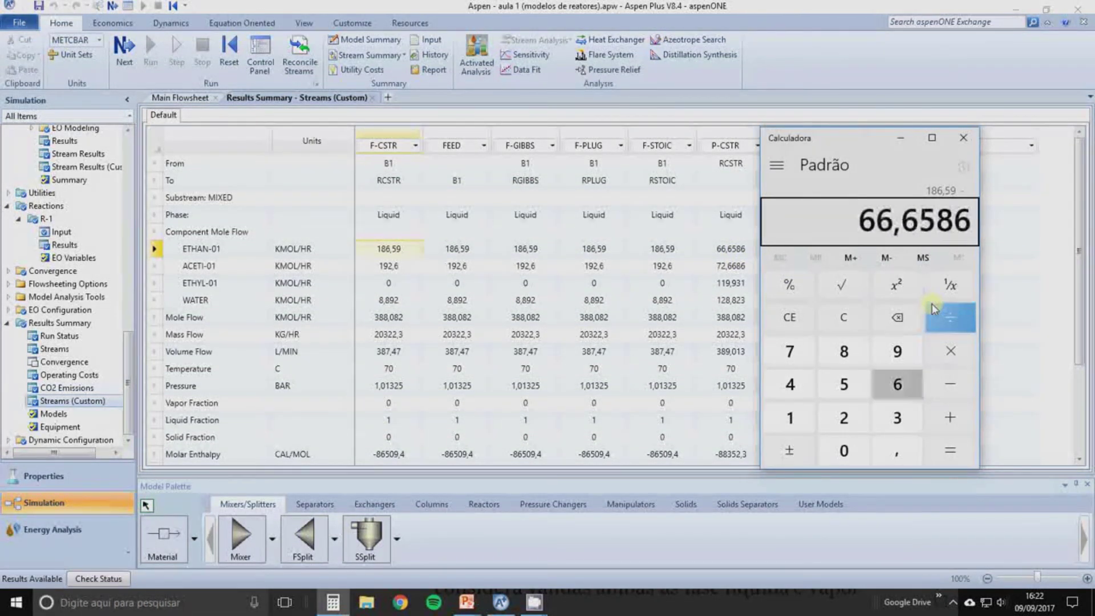
pyautogui.press('Return')
# Divide the ethanol consumed in the RCSTR by its 186,59 feed flow to obtain the conversion, and close the calculator.
pyautogui.click(932, 305)
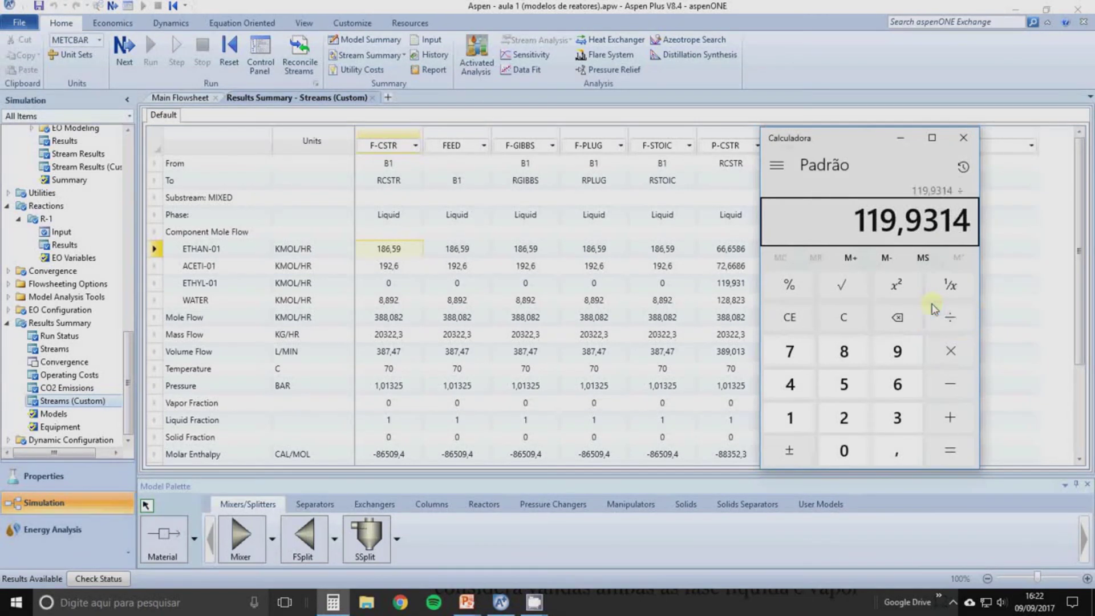
pyautogui.write('186,59')
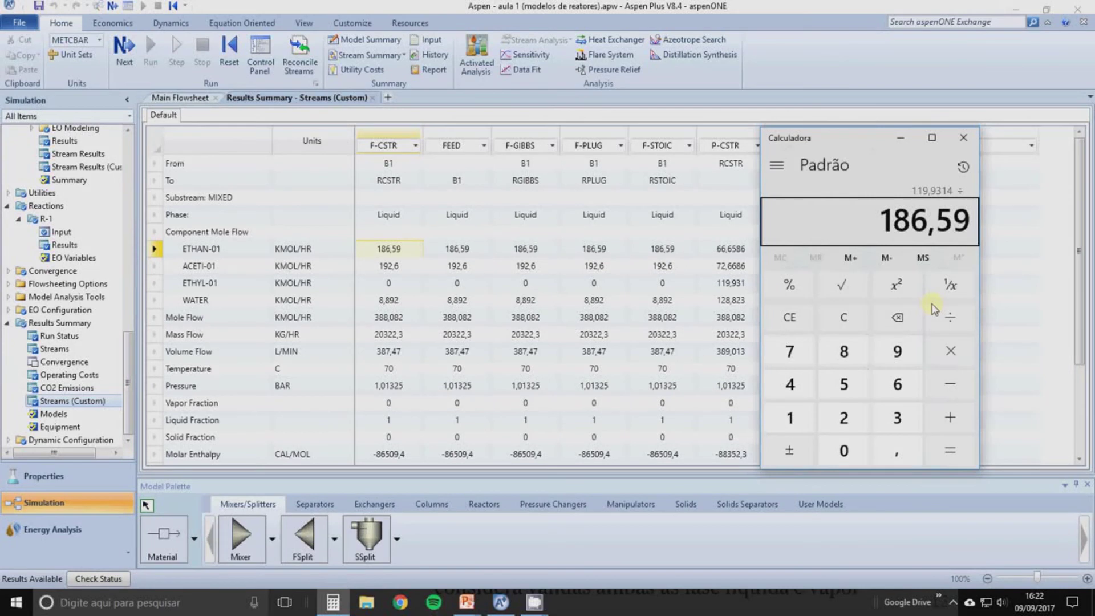
pyautogui.press('Return')
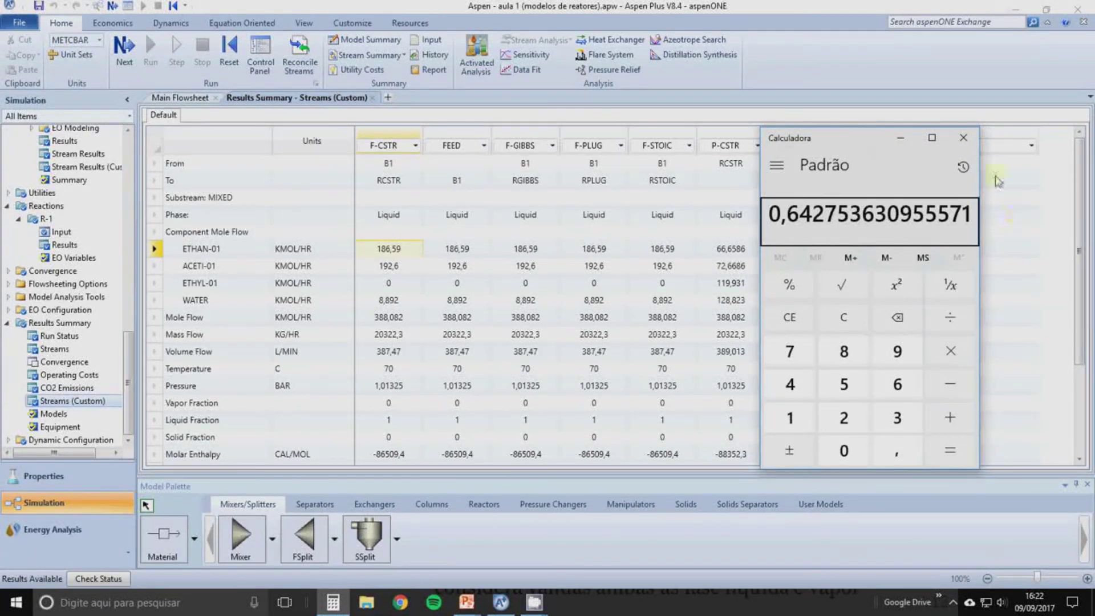
pyautogui.click(965, 140)
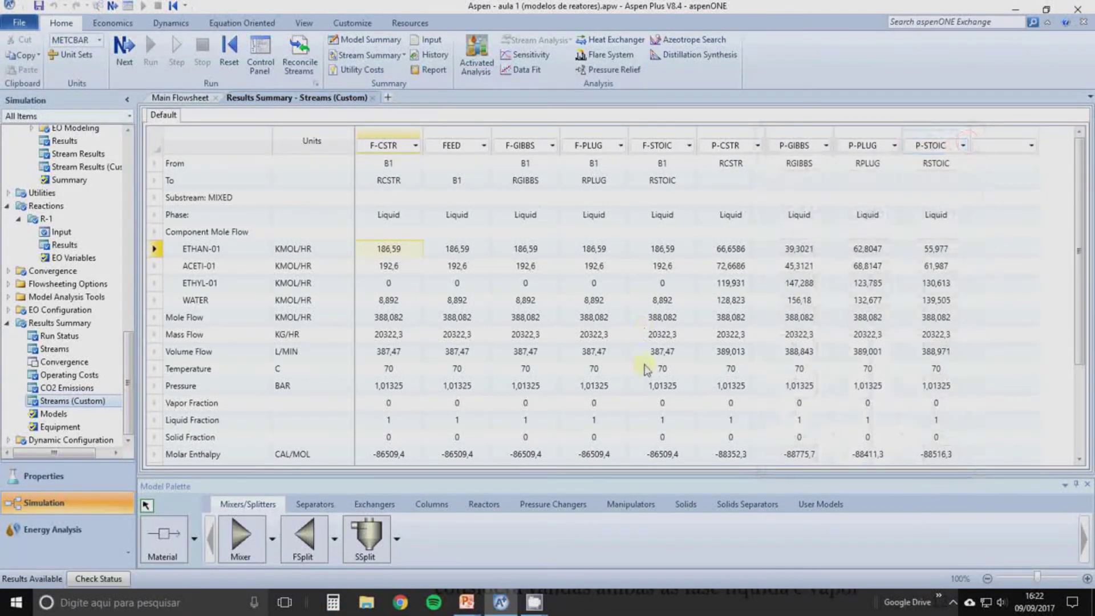